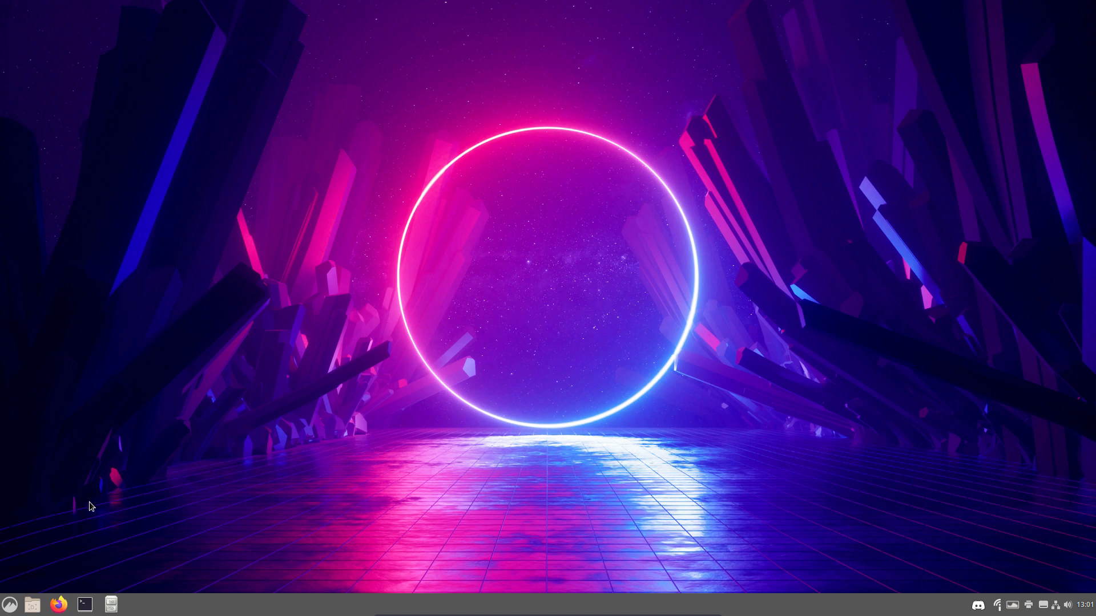
- Open Nemo and navigate into DATA > arcolinux-nemesis
{"action": "left_click", "coordinate": [110, 605]}
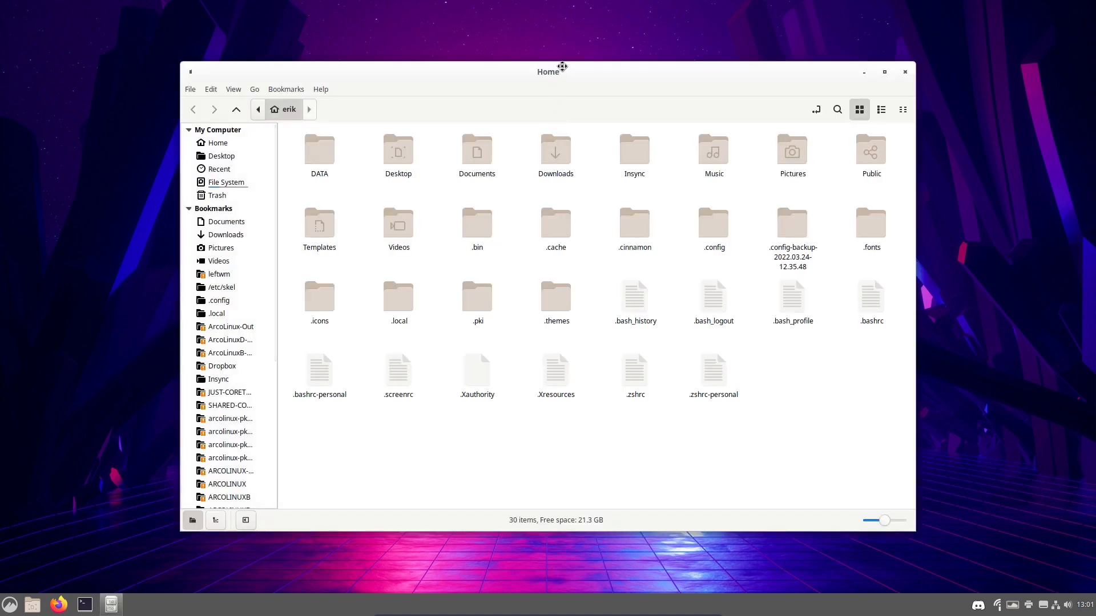
{"action": "left_click_drag", "start_coordinate": [558, 71], "coordinate": [584, 55]}
{"action": "left_click", "coordinate": [347, 145]}
{"action": "double_click", "coordinate": [346, 144]}
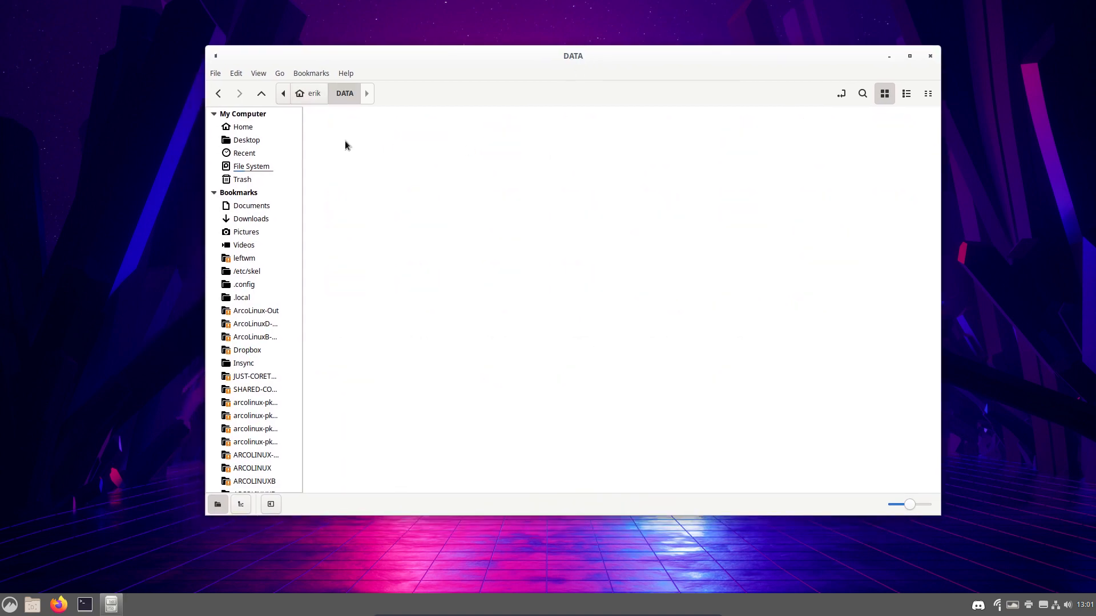
{"action": "double_click", "coordinate": [345, 140]}
- Run git pull in a terminal opened on arcolinux-nemesis, then close the terminal
{"action": "right_click", "coordinate": [615, 329]}
{"action": "left_click", "coordinate": [676, 369]}
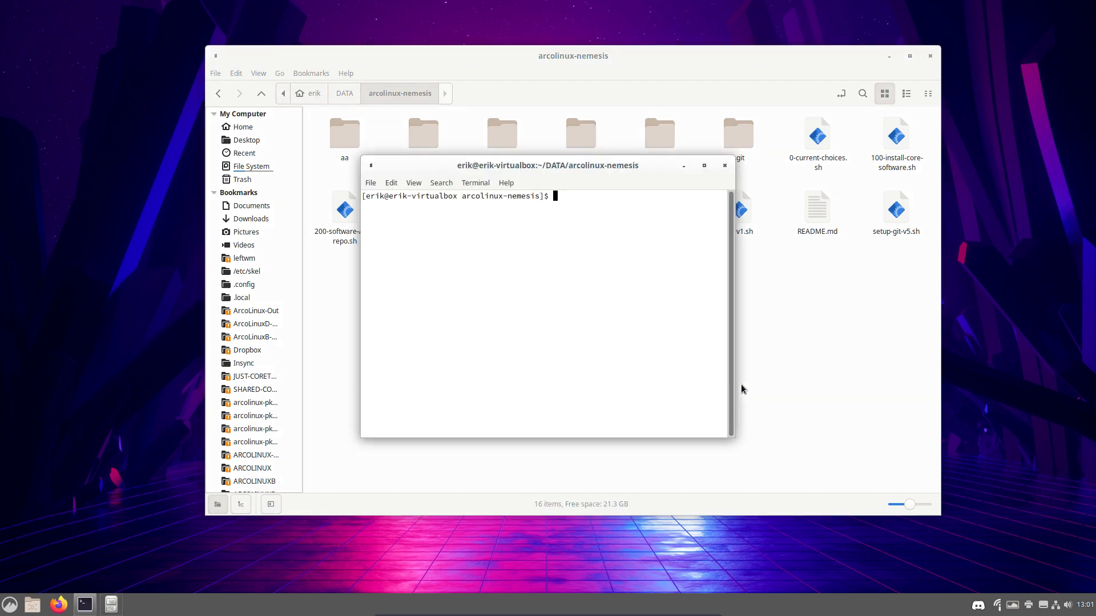
{"action": "type", "text": "git pull"}
{"action": "key", "text": "Return"}
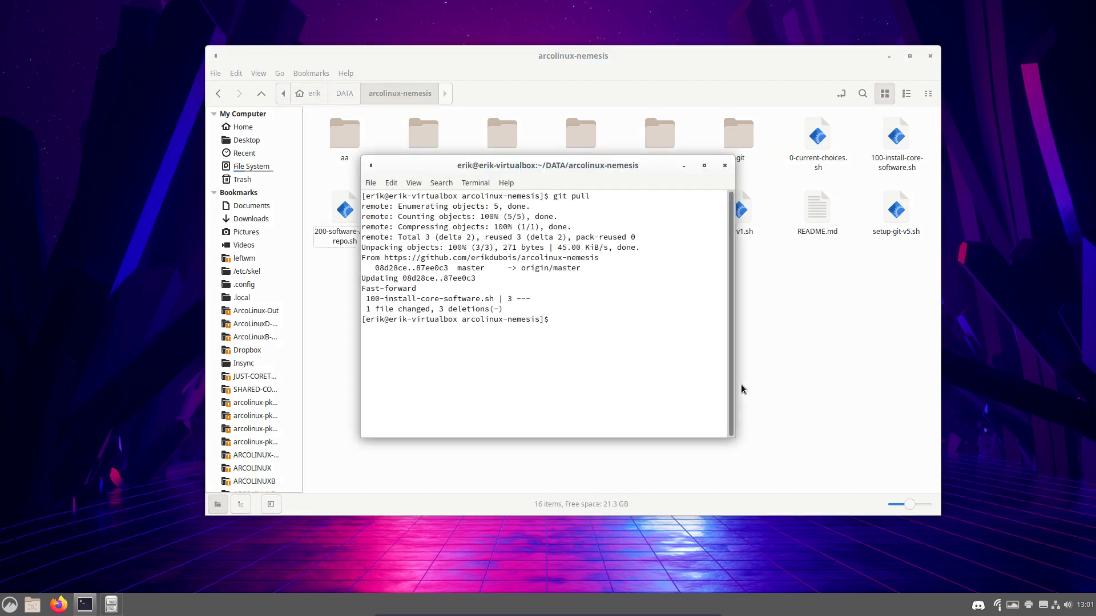
{"action": "left_click", "coordinate": [724, 165]}
{"action": "left_click_drag", "start_coordinate": [579, 56], "coordinate": [438, 27]}
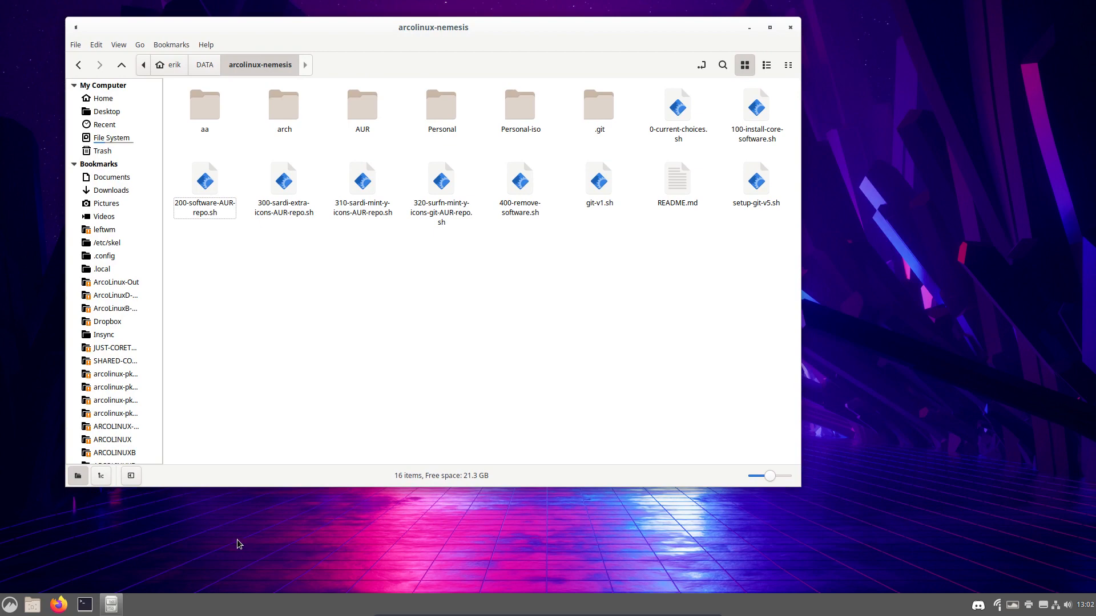
{"action": "key", "text": "ctrl+alt+t"}
{"action": "type", "text": "neo"}
{"action": "type", "text": "fet"}
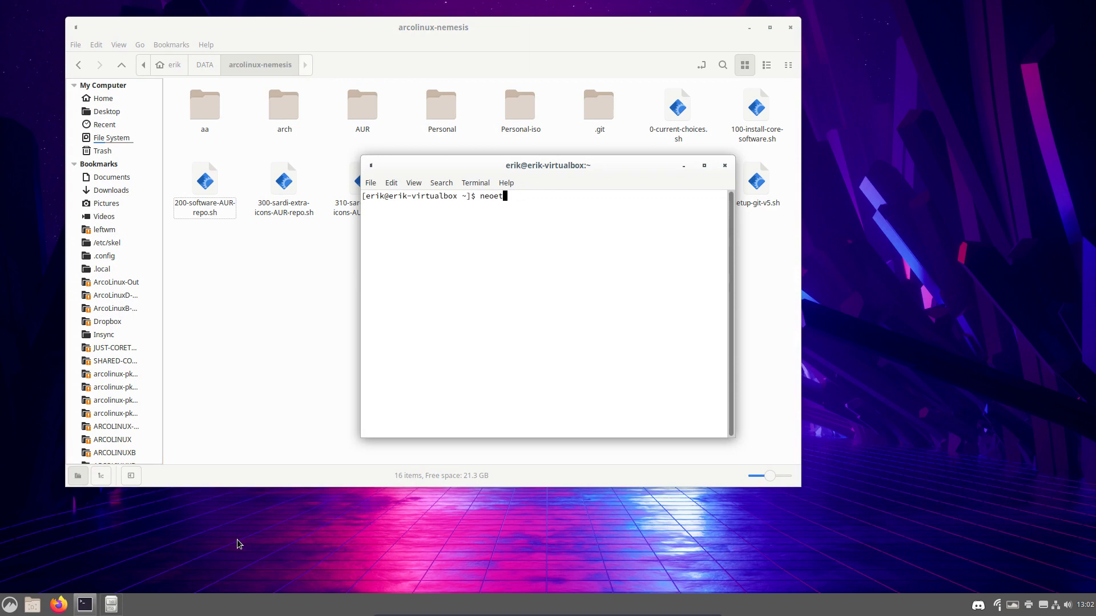
{"action": "key", "text": "BackSpace"}
{"action": "key", "text": "BackSpace"}
{"action": "key", "text": "BackSpace"}
{"action": "type", "text": "etc"}
{"action": "key", "text": "BackSpace"}
{"action": "key", "text": "BackSpace"}
{"action": "key", "text": "BackSpace"}
{"action": "key", "text": "BackSpace"}
{"action": "type", "text": "ofe"}
{"action": "type", "text": "tch"}
{"action": "key", "text": "Return"}
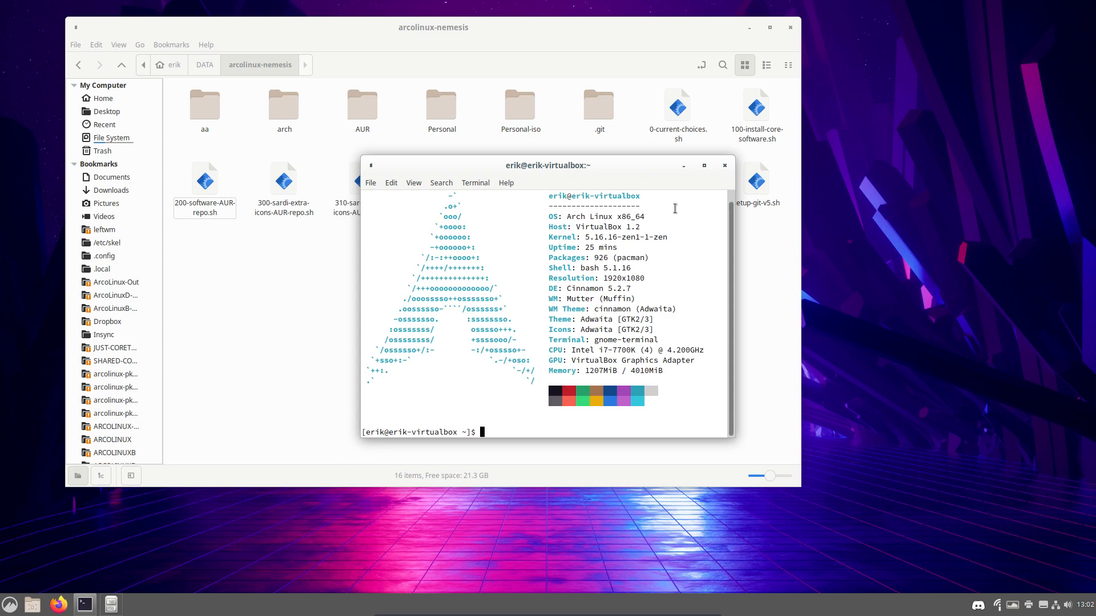
{"action": "left_click", "coordinate": [726, 167]}
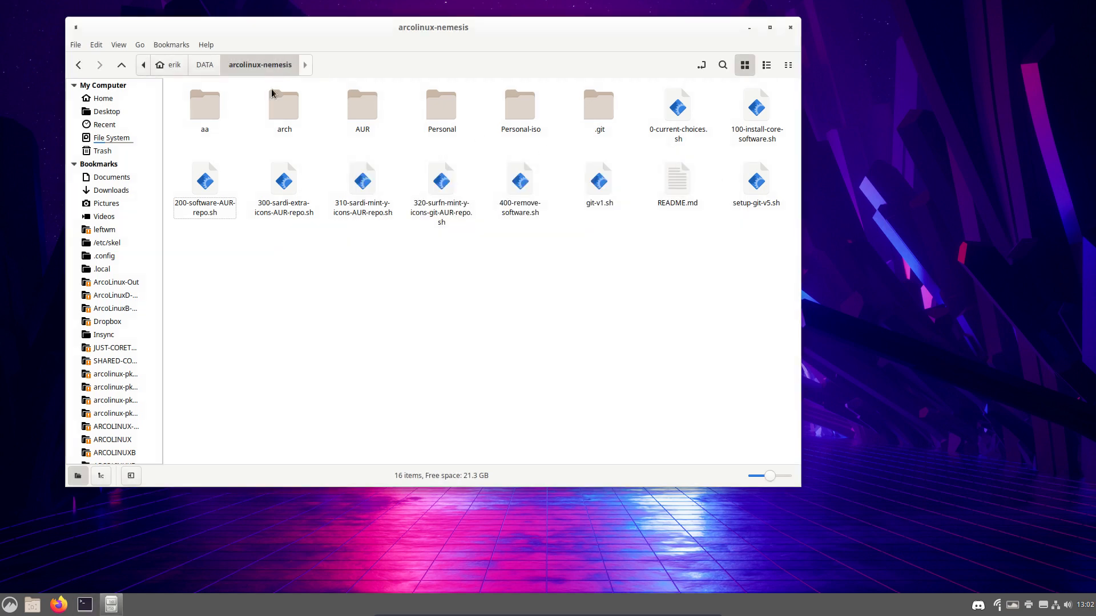
- Toggle the Cinnamon menu a few times and select, then deselect, 0-current-choices.sh
{"action": "left_click", "coordinate": [11, 605]}
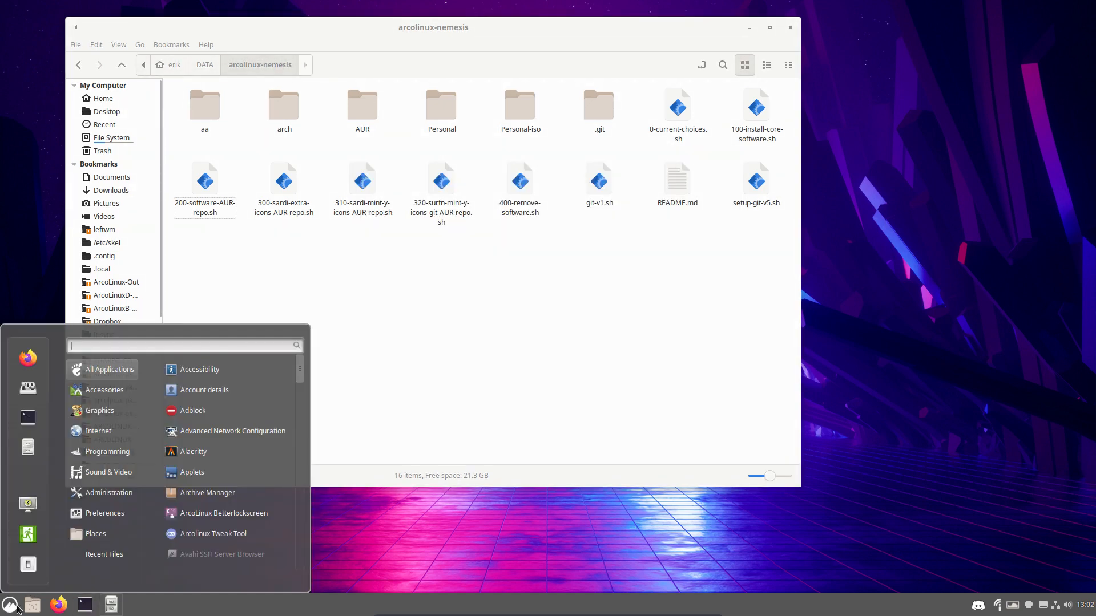
{"action": "left_click", "coordinate": [382, 269]}
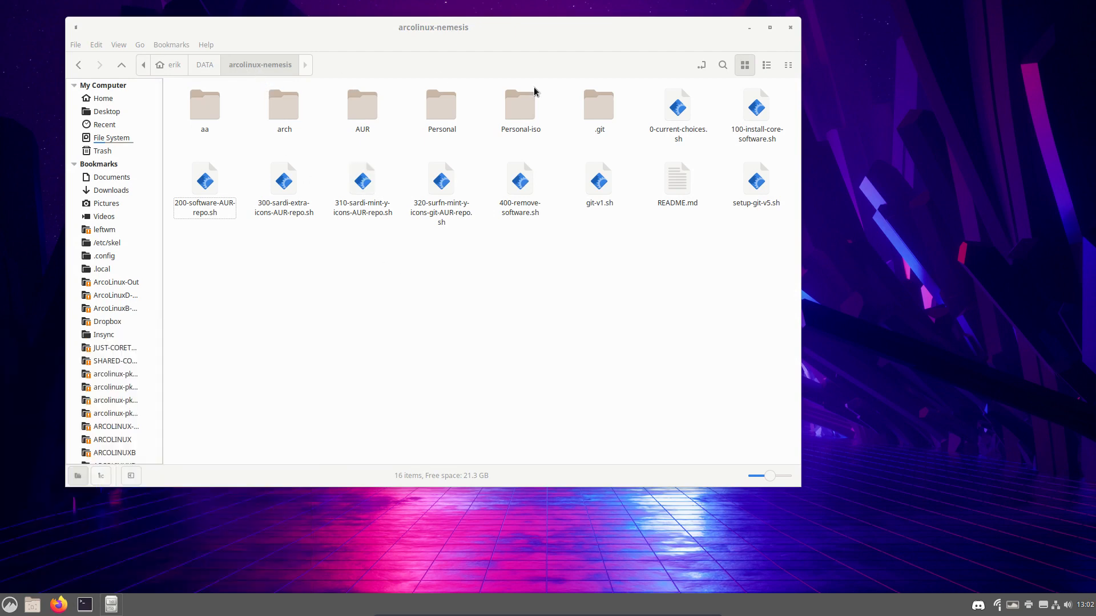
{"action": "left_click", "coordinate": [676, 111]}
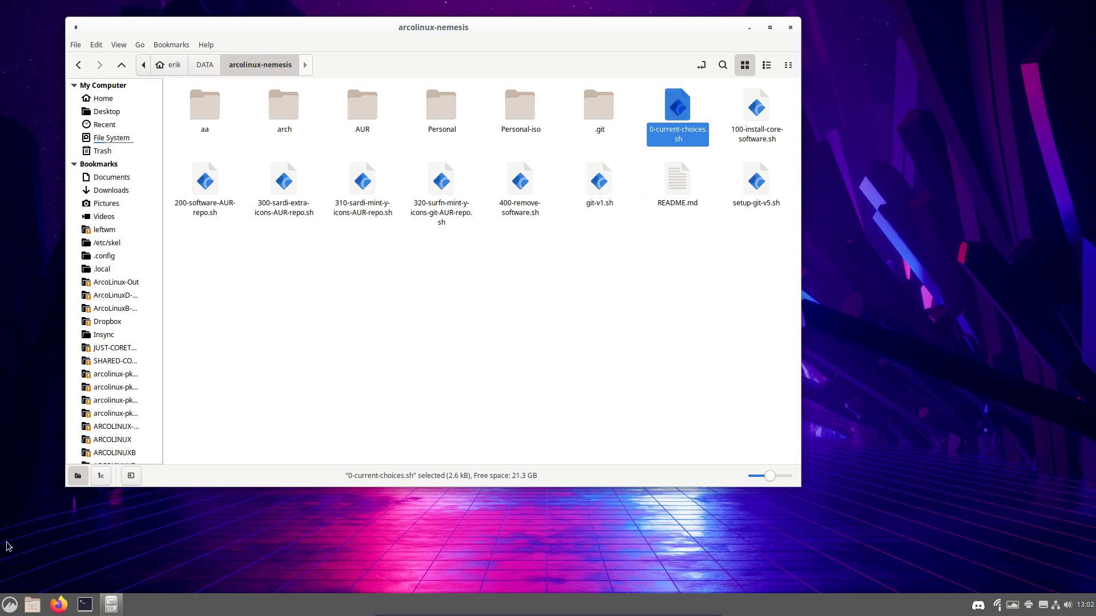
{"action": "key", "text": "super"}
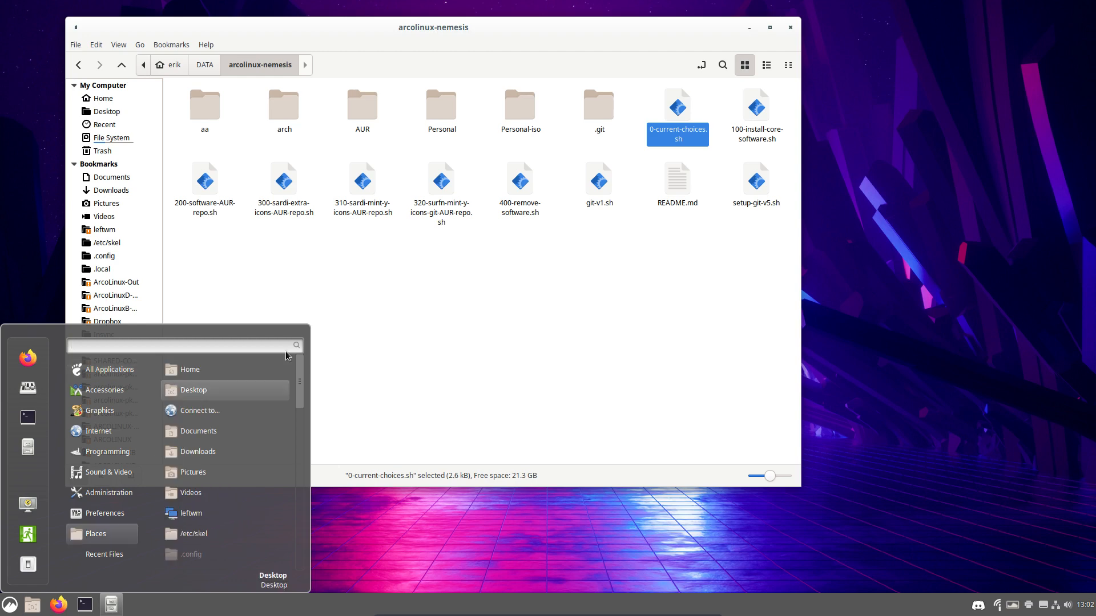
{"action": "key", "text": "super"}
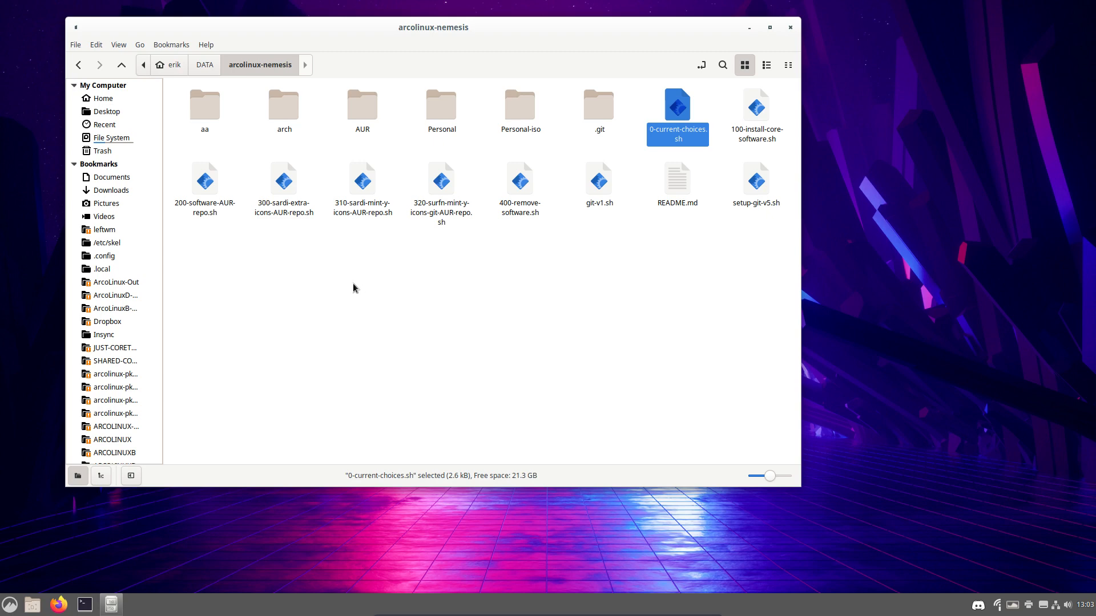
{"action": "left_click", "coordinate": [299, 301]}
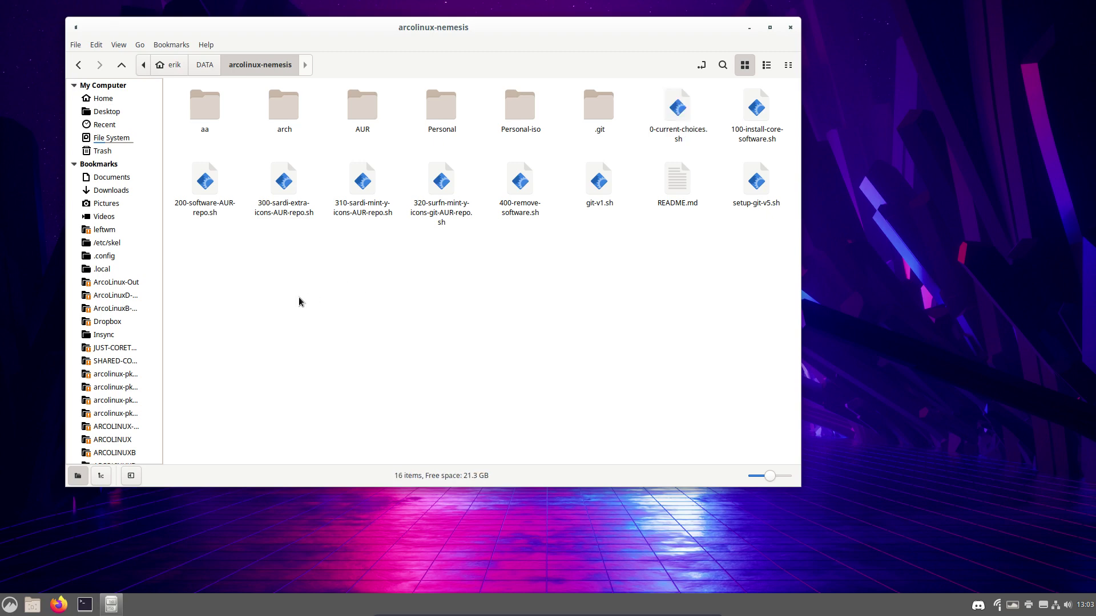
{"action": "left_click", "coordinate": [10, 605]}
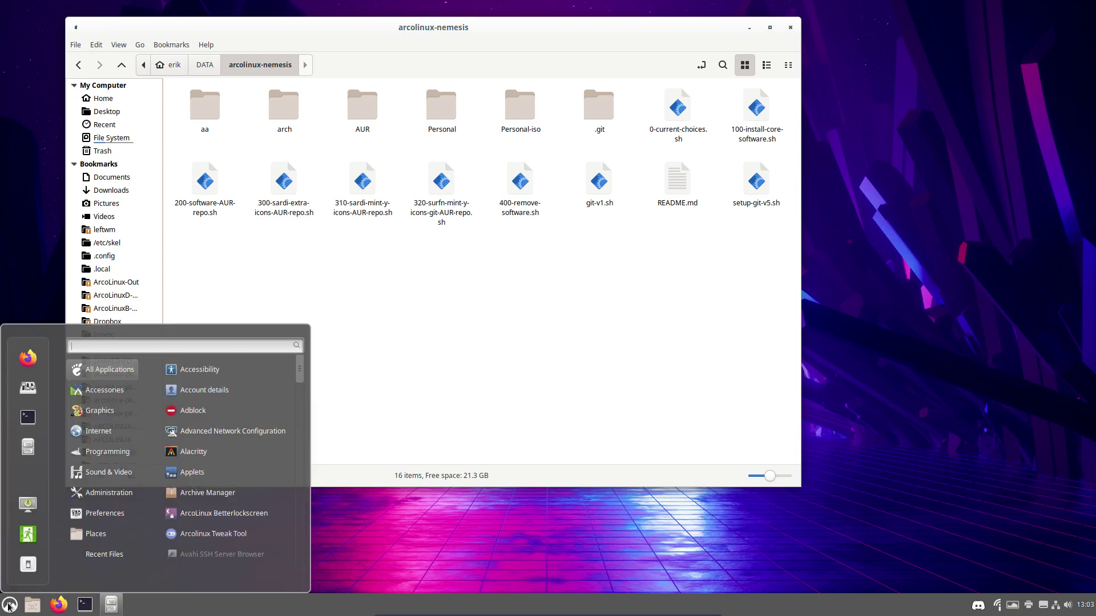
{"action": "left_click", "coordinate": [432, 255]}
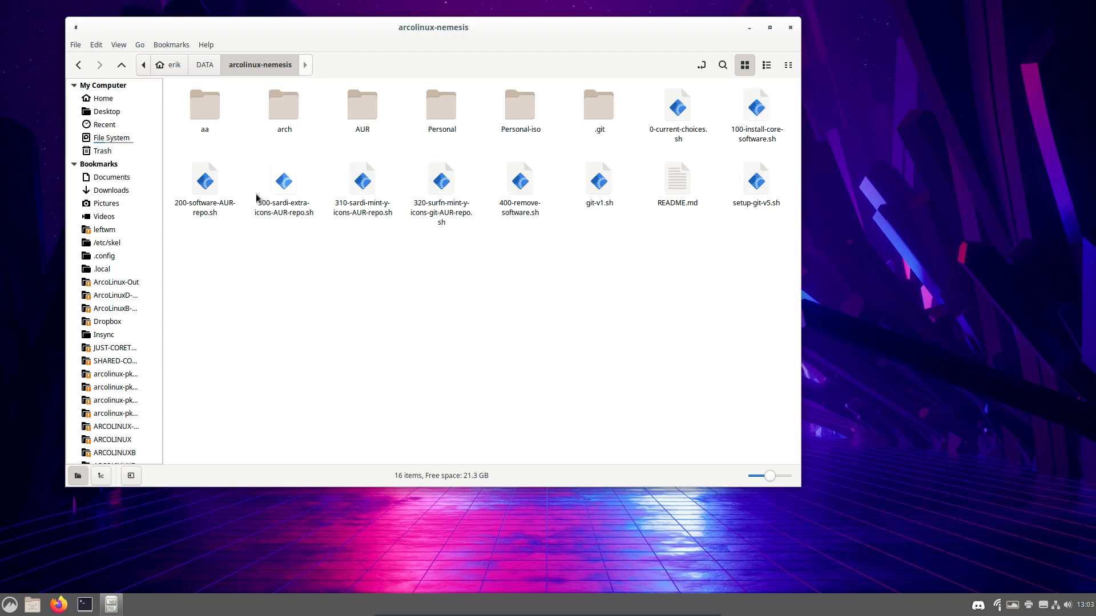
- Open the Personal folder, then return to arcolinux-nemesis via the breadcrumb
{"action": "double_click", "coordinate": [442, 110]}
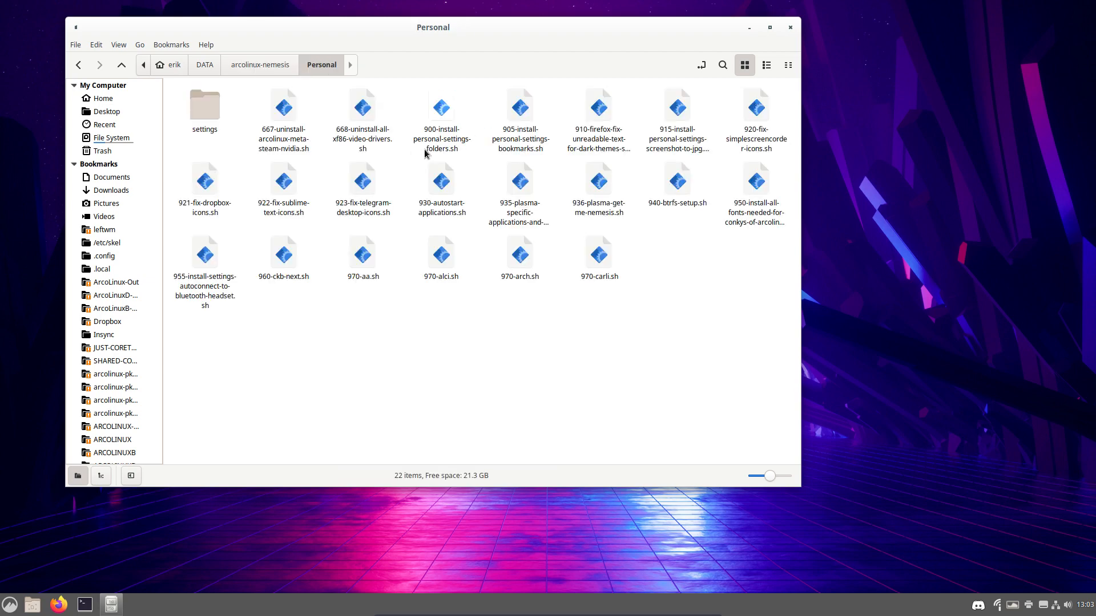
{"action": "left_click", "coordinate": [259, 63]}
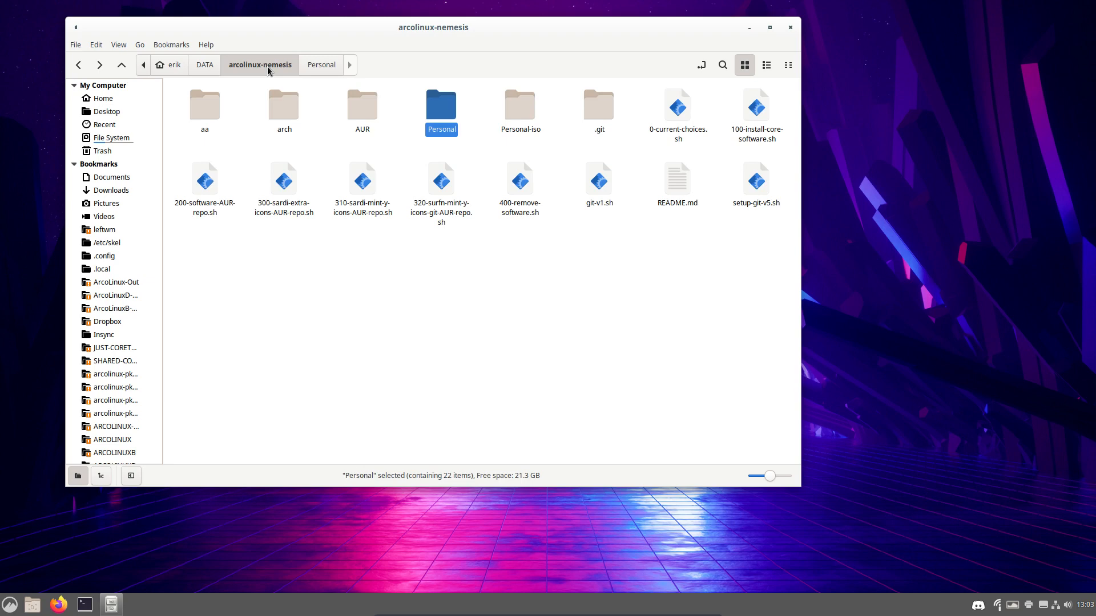
{"action": "left_click", "coordinate": [10, 605]}
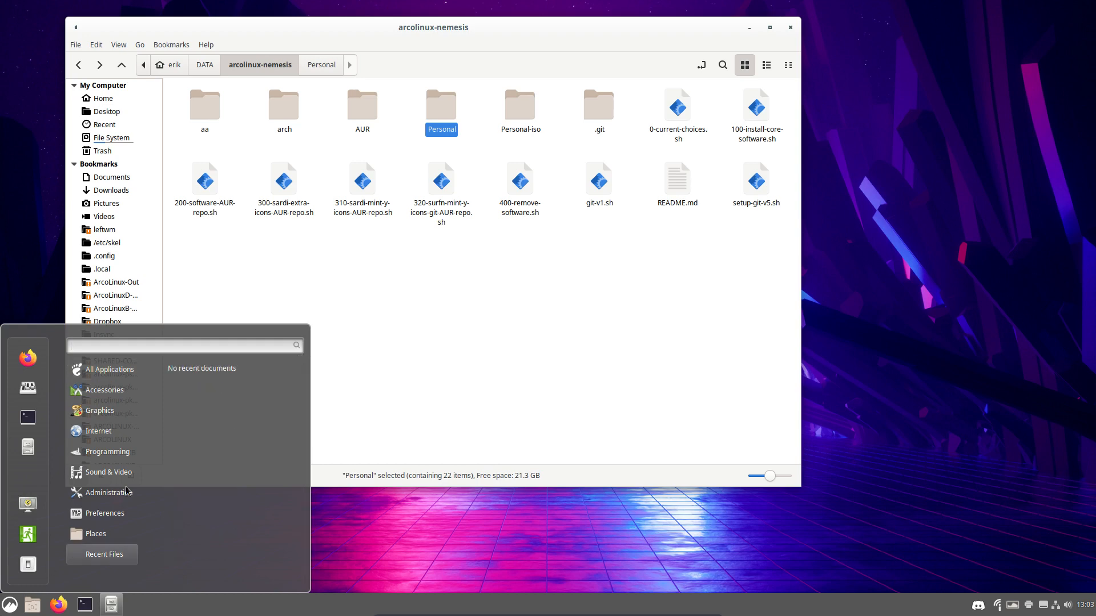
{"action": "mouse_move", "coordinate": [99, 431]}
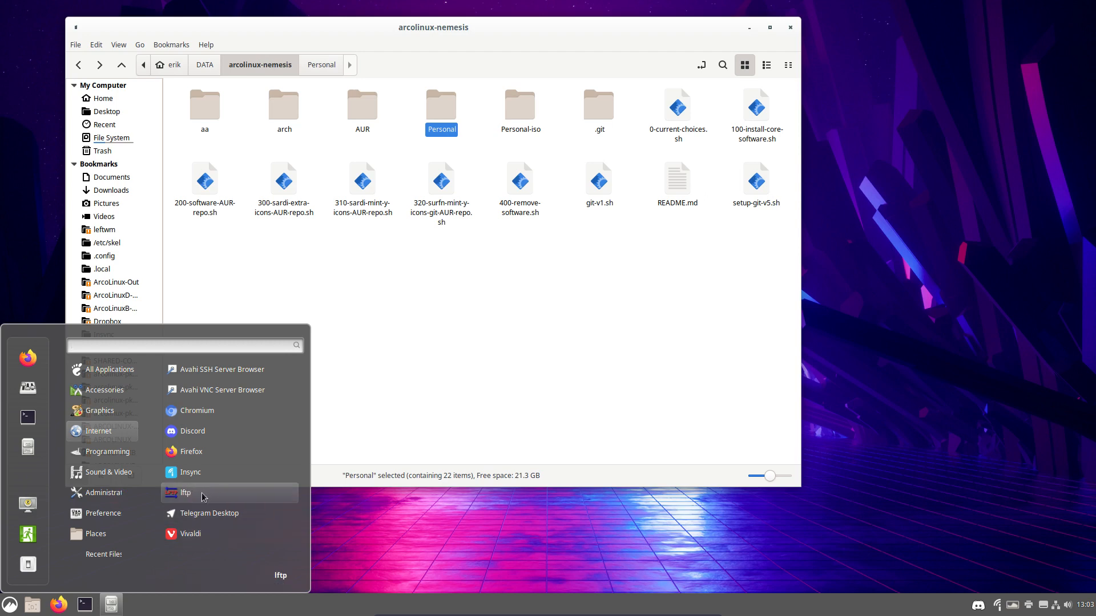
{"action": "key", "text": "super"}
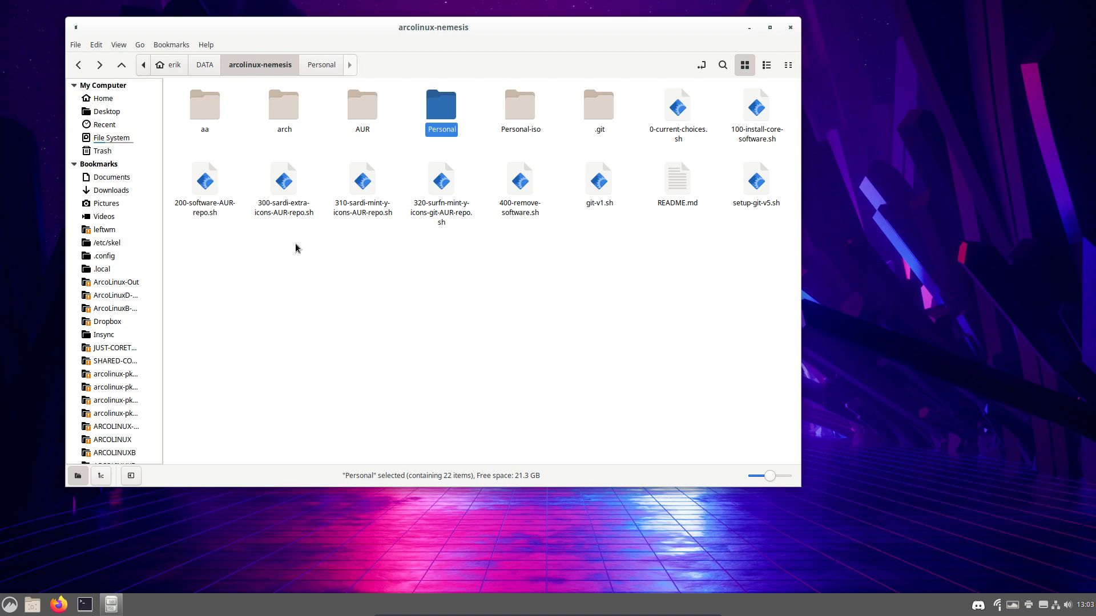
- Go to the home folder with hidden dotfiles showing
{"action": "left_click", "coordinate": [170, 65]}
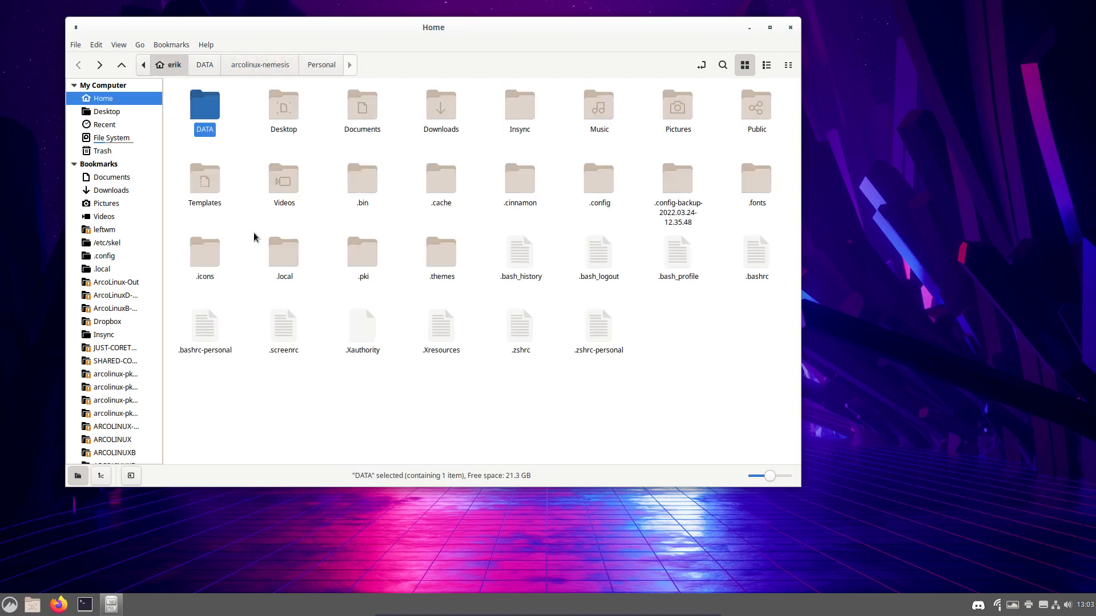
{"action": "key", "text": "ctrl+h"}
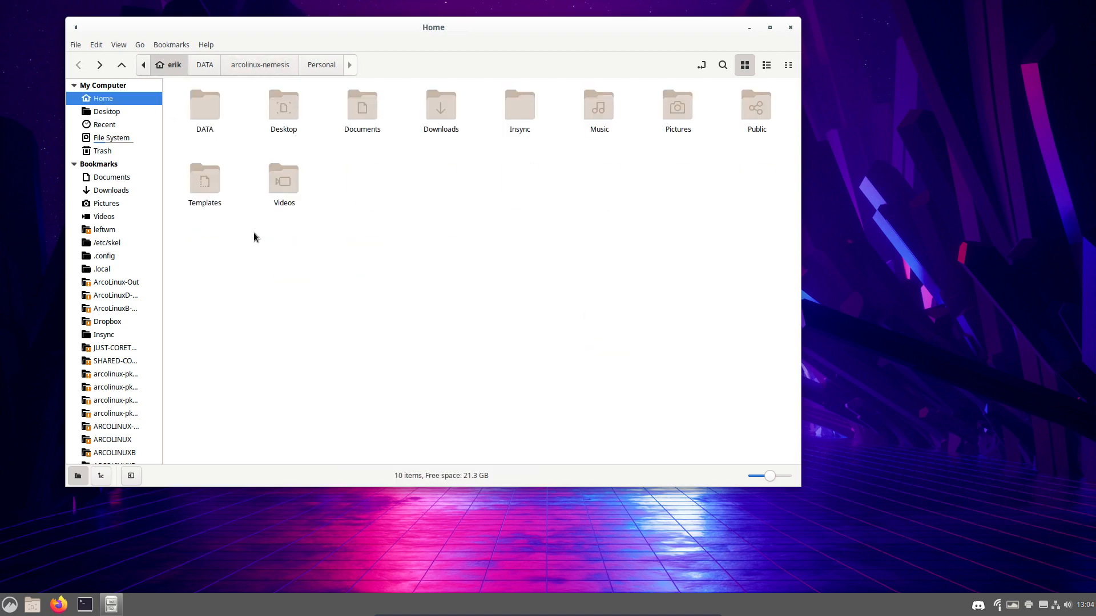
{"action": "key", "text": "ctrl+h"}
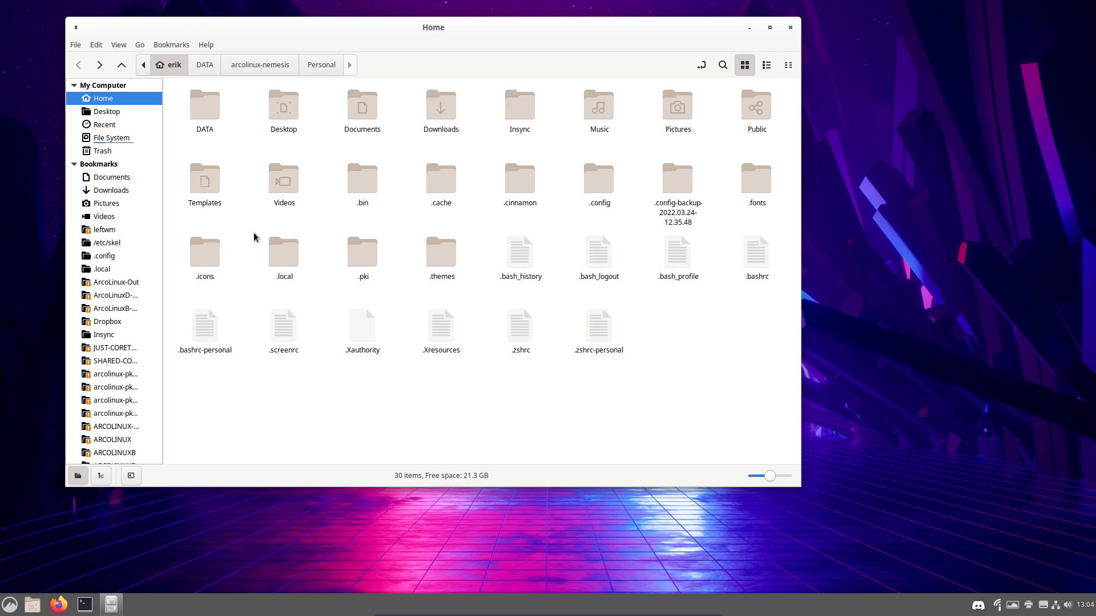
- Duplicate .config and .local in place as .config (copy) and .local (copy)
{"action": "left_click", "coordinate": [600, 182]}
{"action": "left_click", "coordinate": [285, 253]}
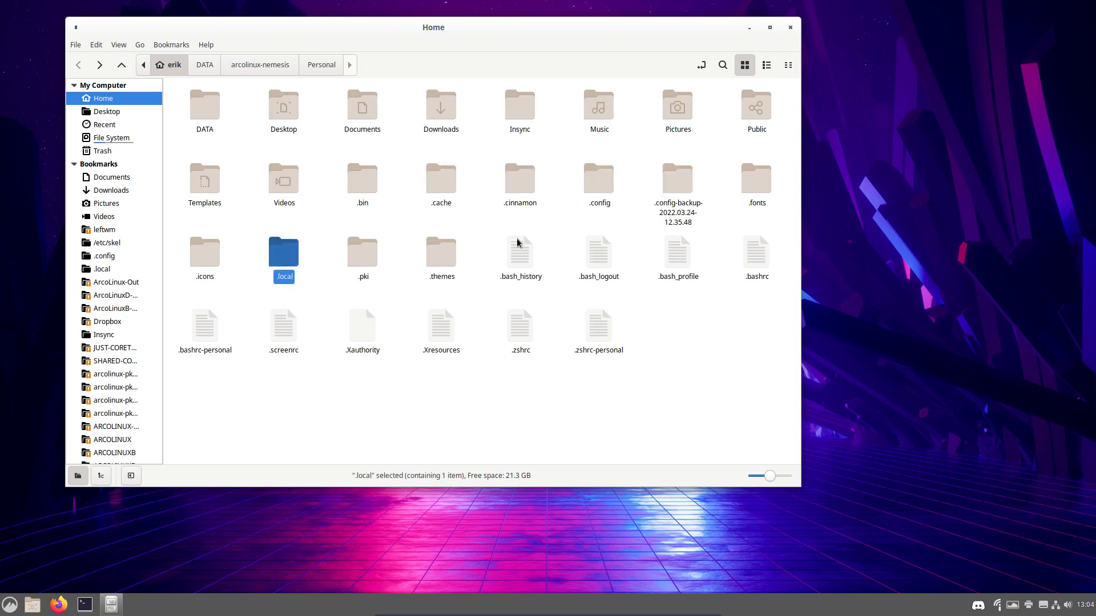
{"action": "left_click", "coordinate": [600, 181]}
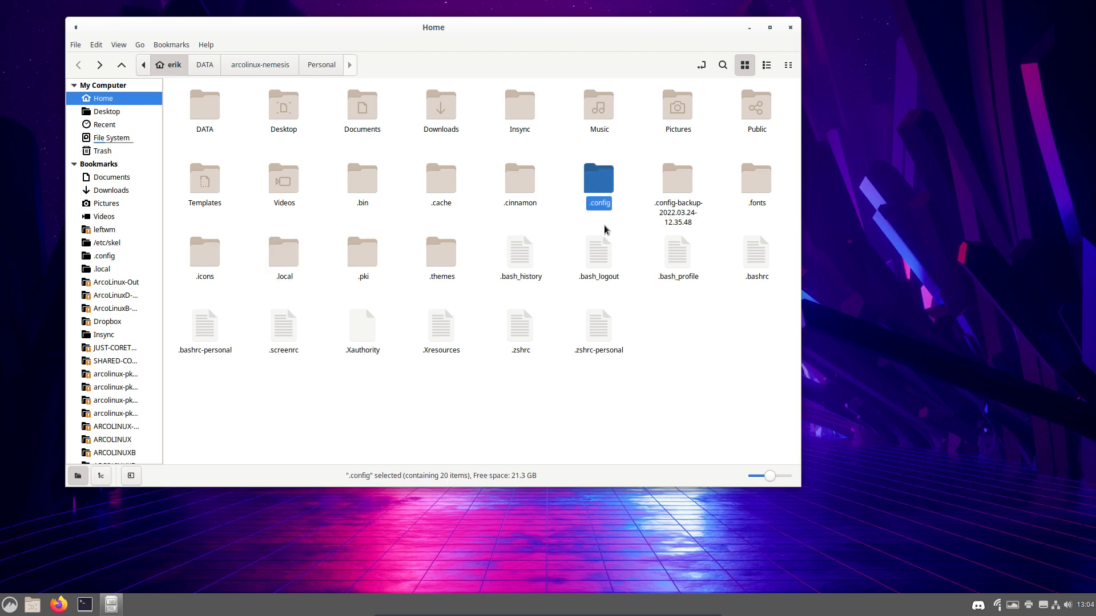
{"action": "key", "text": "ctrl+c"}
{"action": "key", "text": "ctrl+v"}
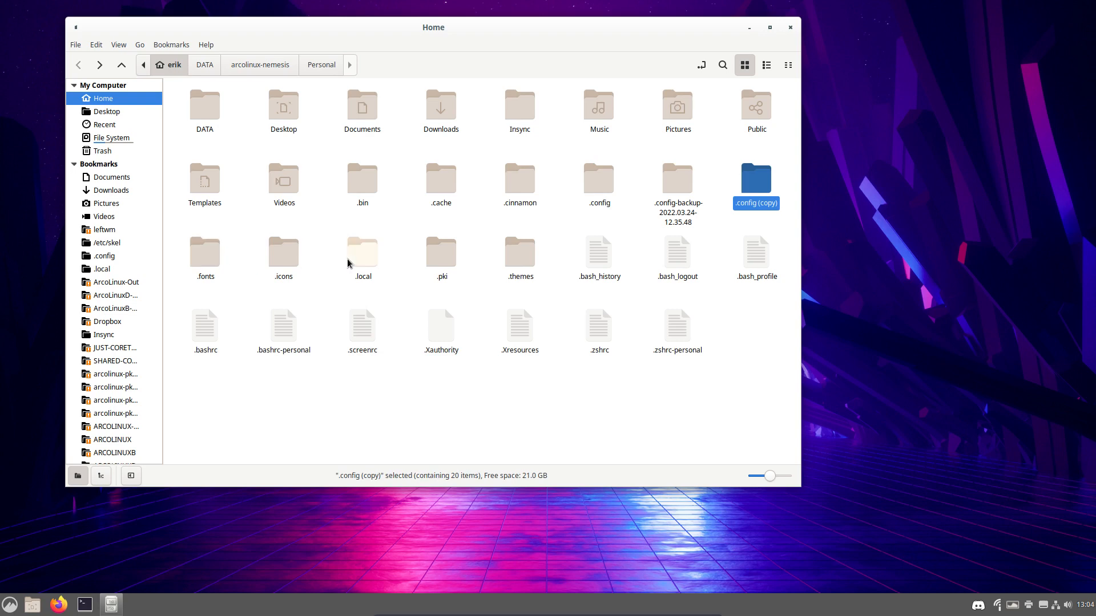
{"action": "left_click", "coordinate": [369, 255]}
{"action": "key", "text": "ctrl+c"}
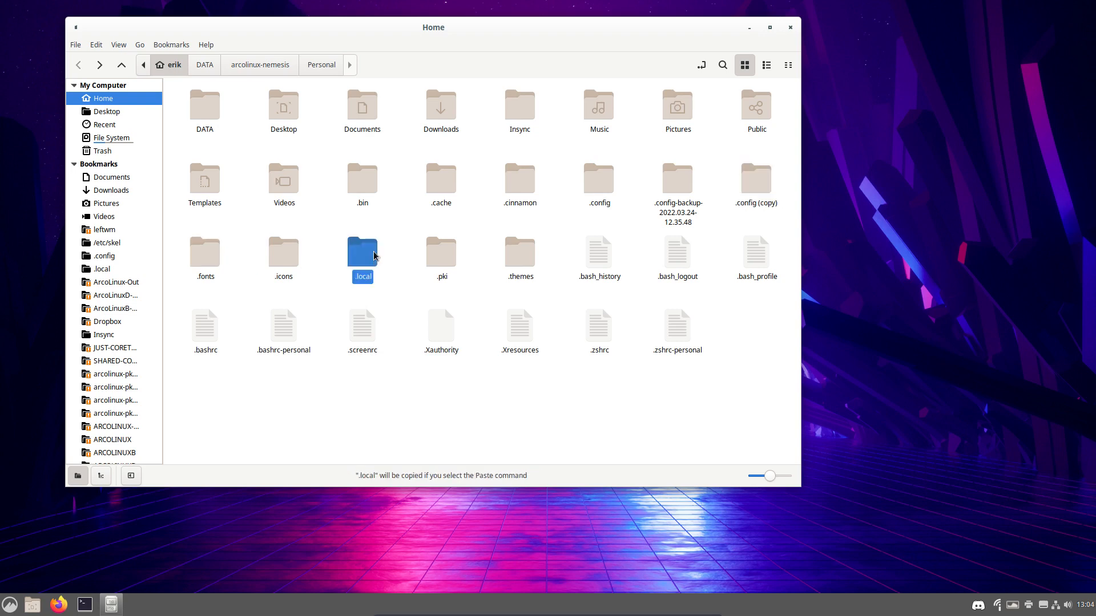
{"action": "key", "text": "ctrl+v"}
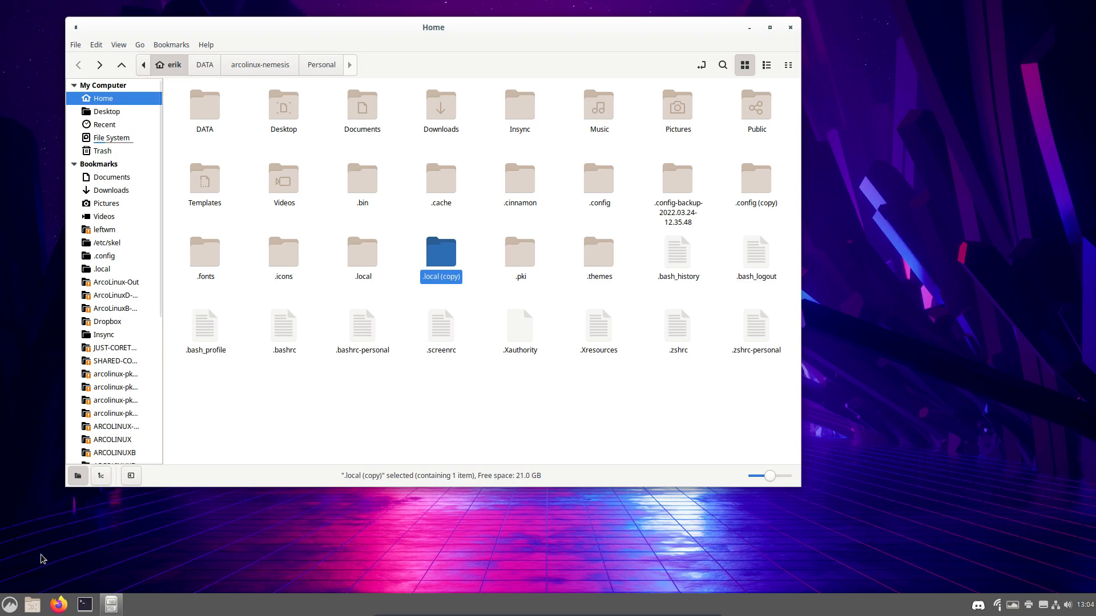
- Launch System Settings and switch the wallpaper to the next image from the tray applet
{"action": "left_click", "coordinate": [10, 605]}
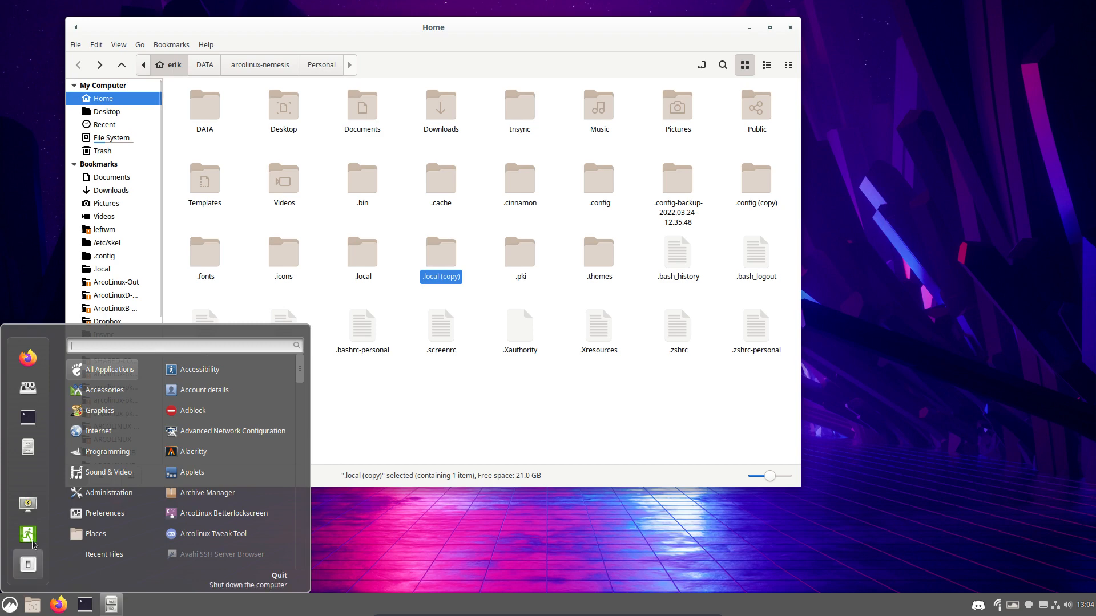
{"action": "left_click", "coordinate": [29, 389]}
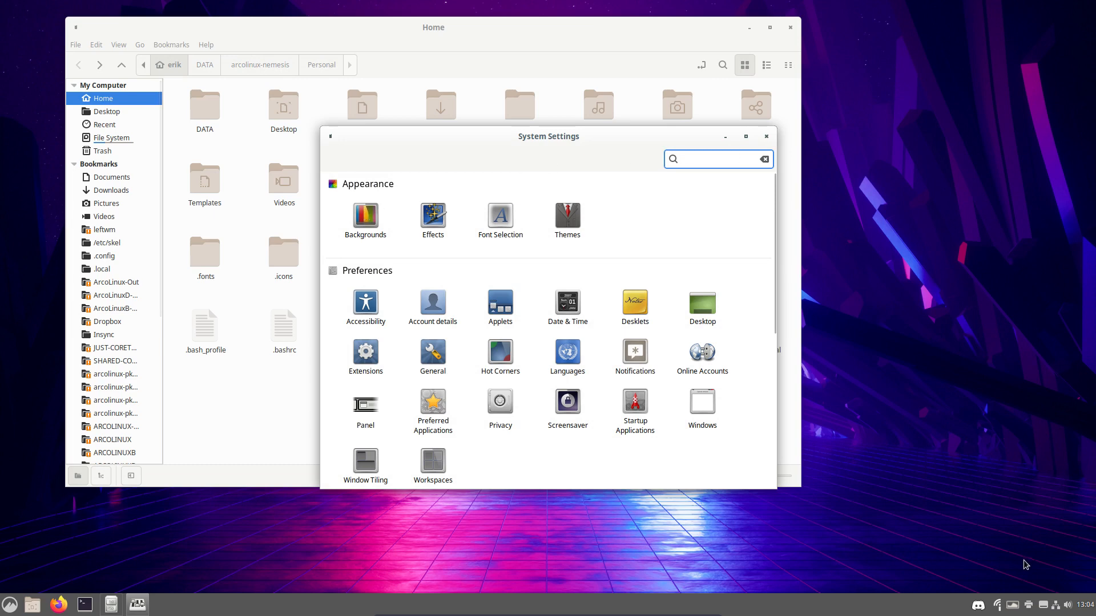
{"action": "right_click", "coordinate": [1017, 605]}
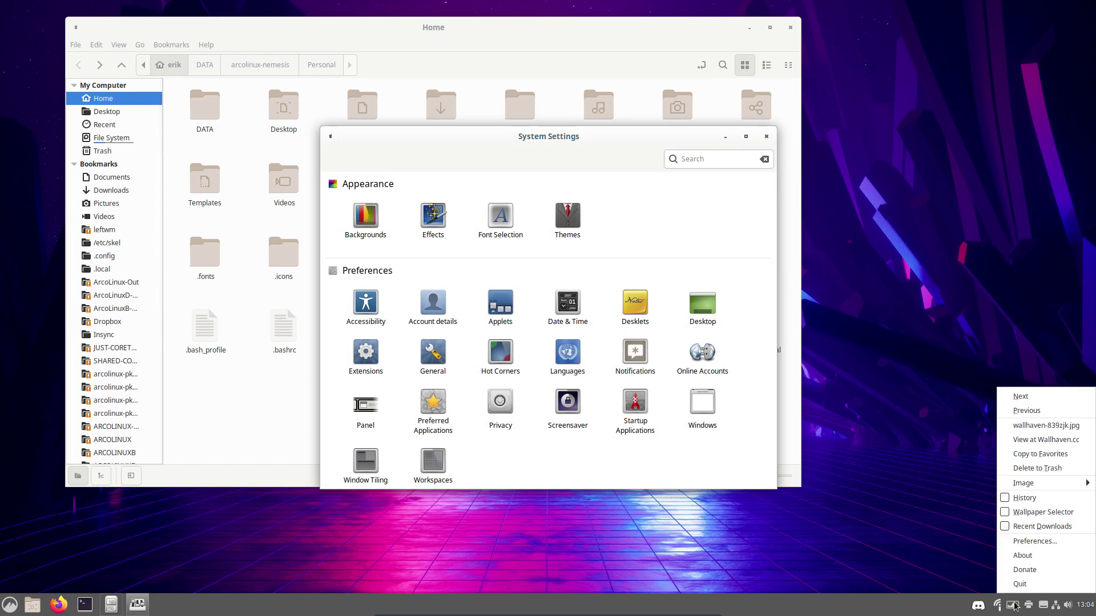
{"action": "left_click", "coordinate": [1020, 396]}
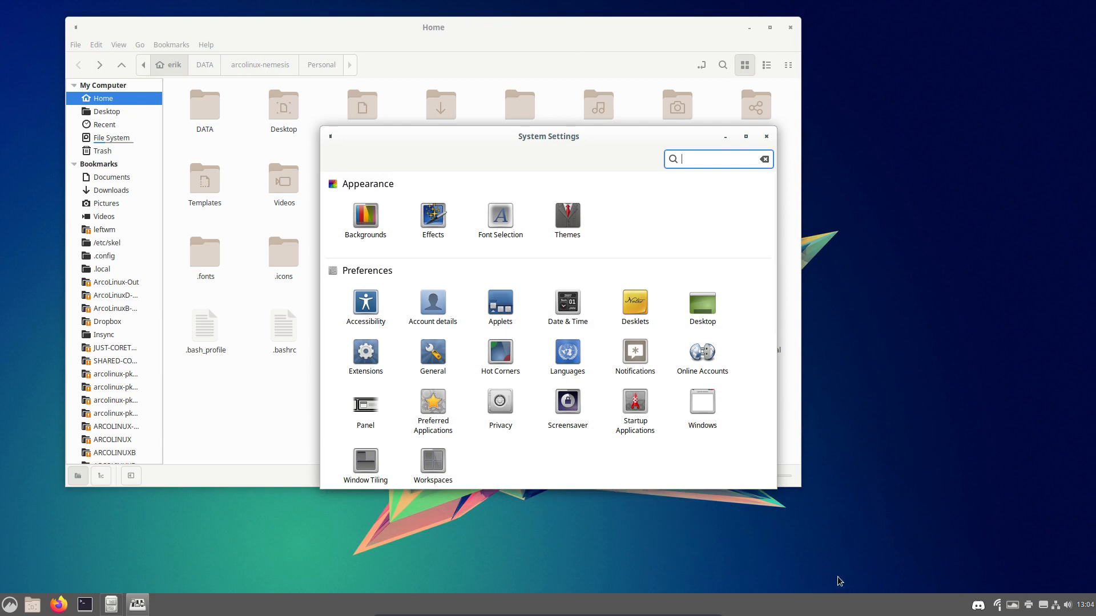
{"action": "key", "text": "ctrl+alt+Right"}
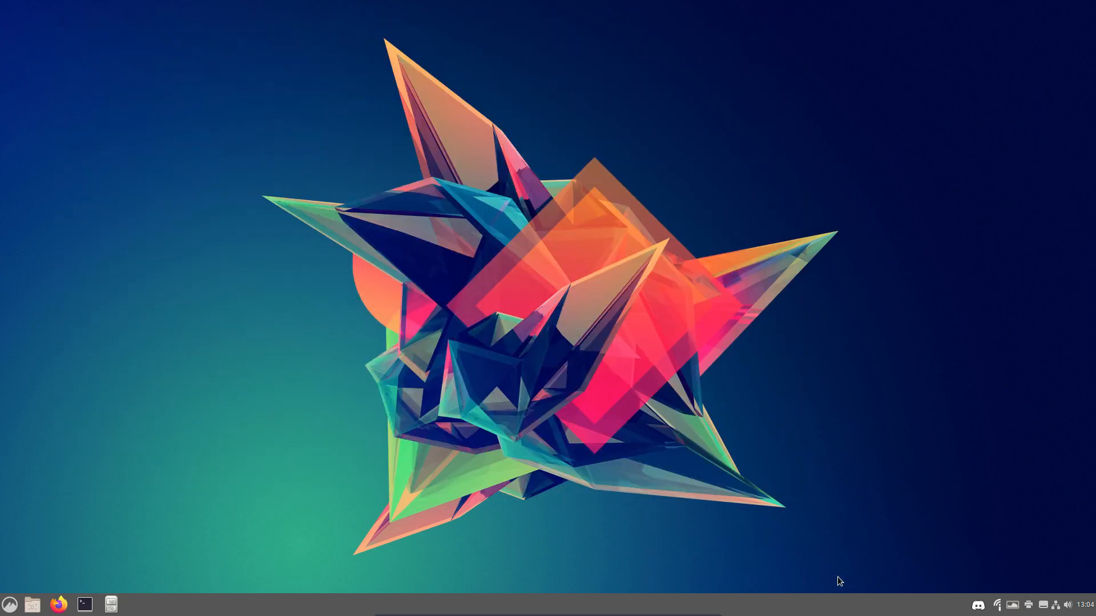
{"action": "key", "text": "ctrl+alt+Left"}
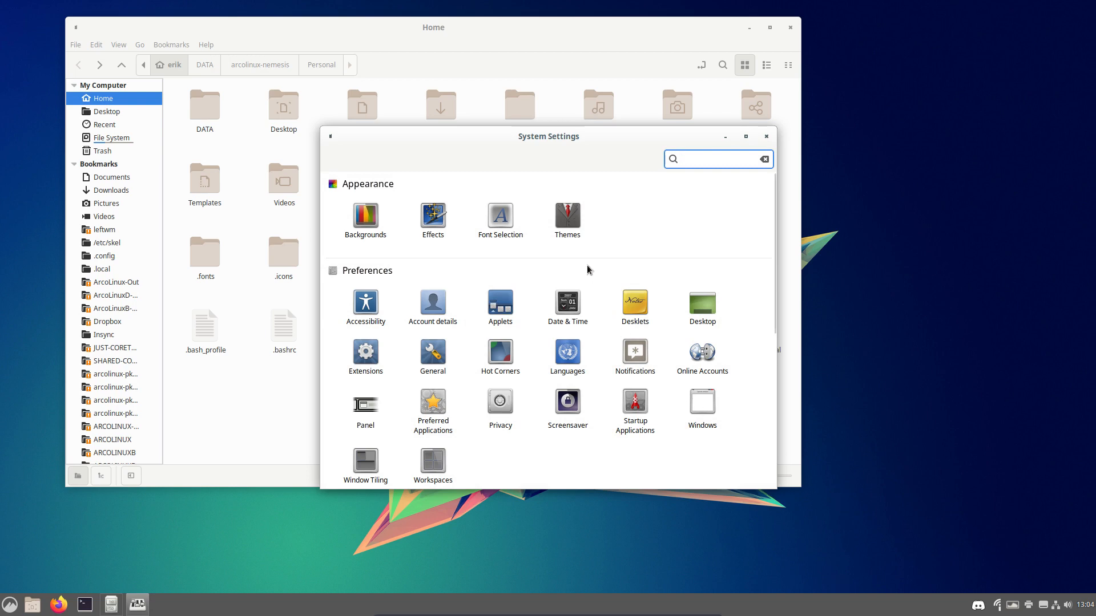
{"action": "left_click", "coordinate": [567, 221]}
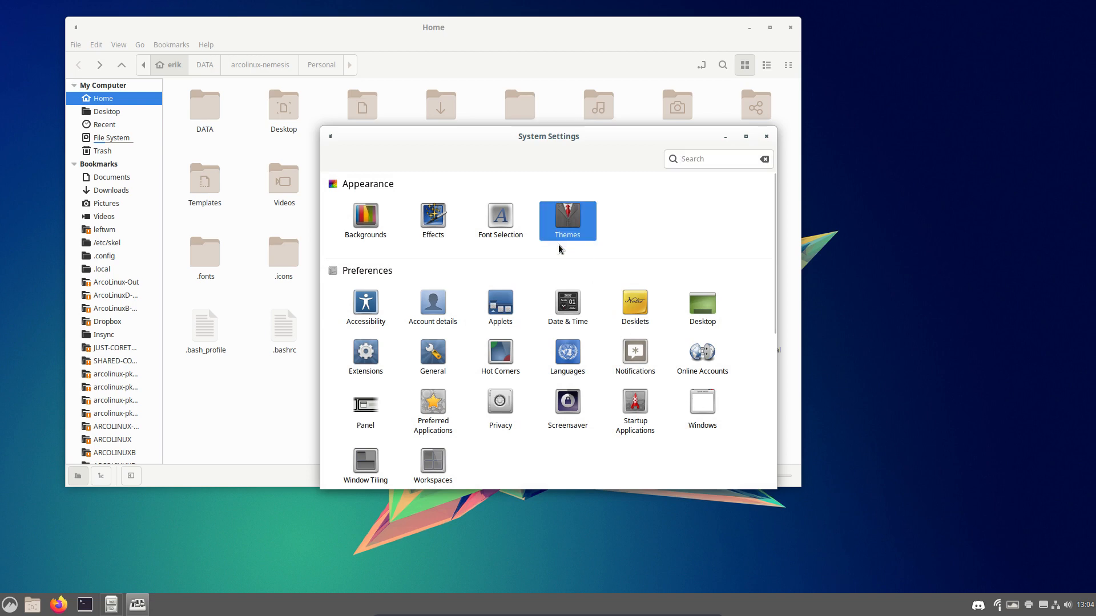
- Set Window borders to Arc-Dark and Icons to Edu-Papirus-Dark-Tela
{"action": "left_click", "coordinate": [692, 219]}
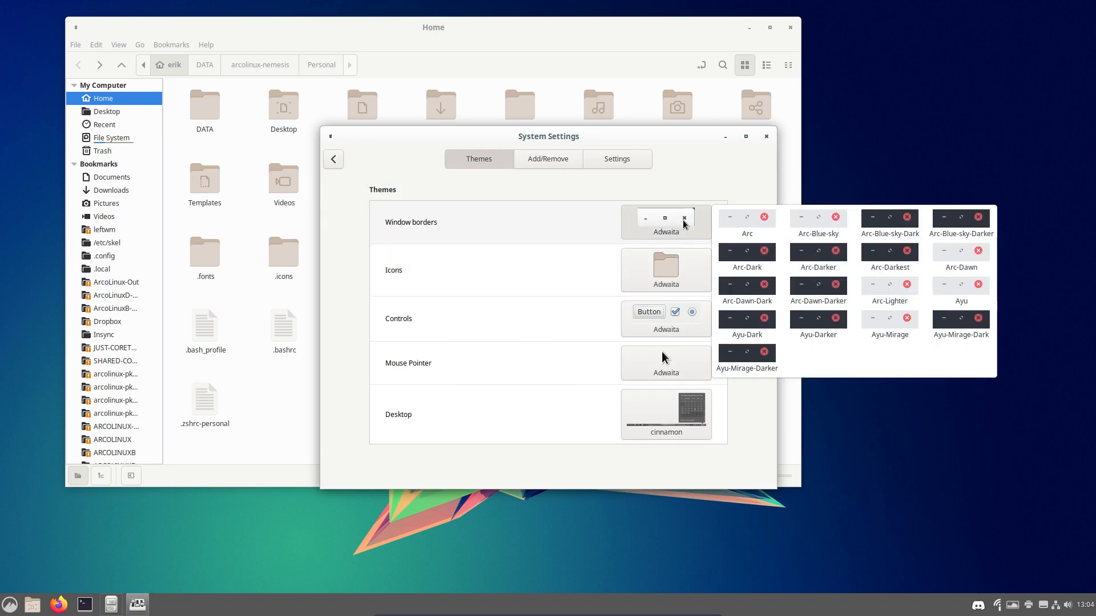
{"action": "left_click", "coordinate": [749, 252]}
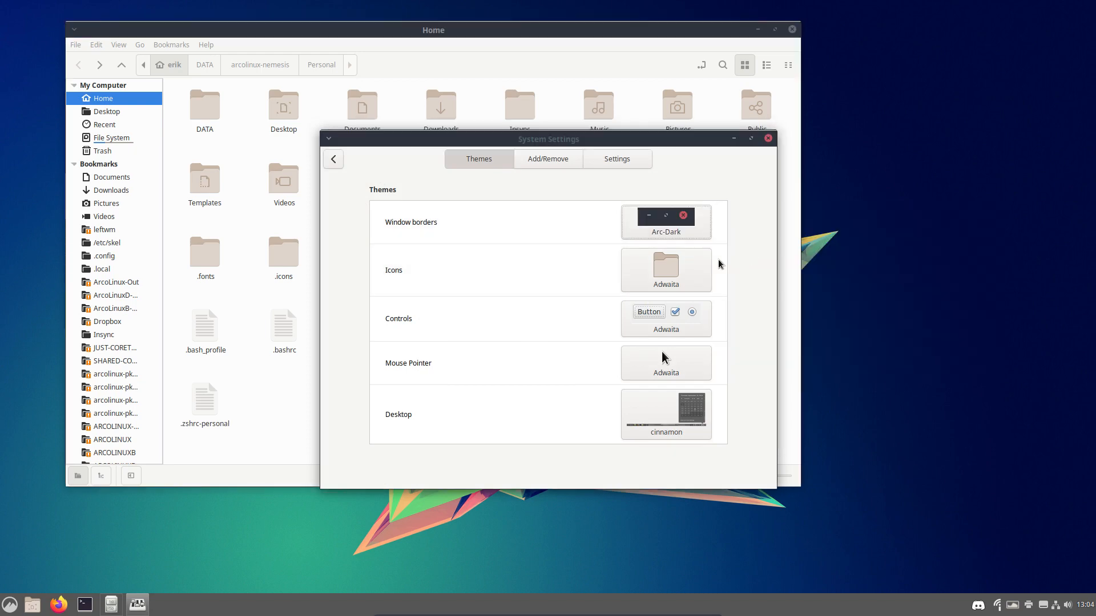
{"action": "left_click", "coordinate": [666, 268]}
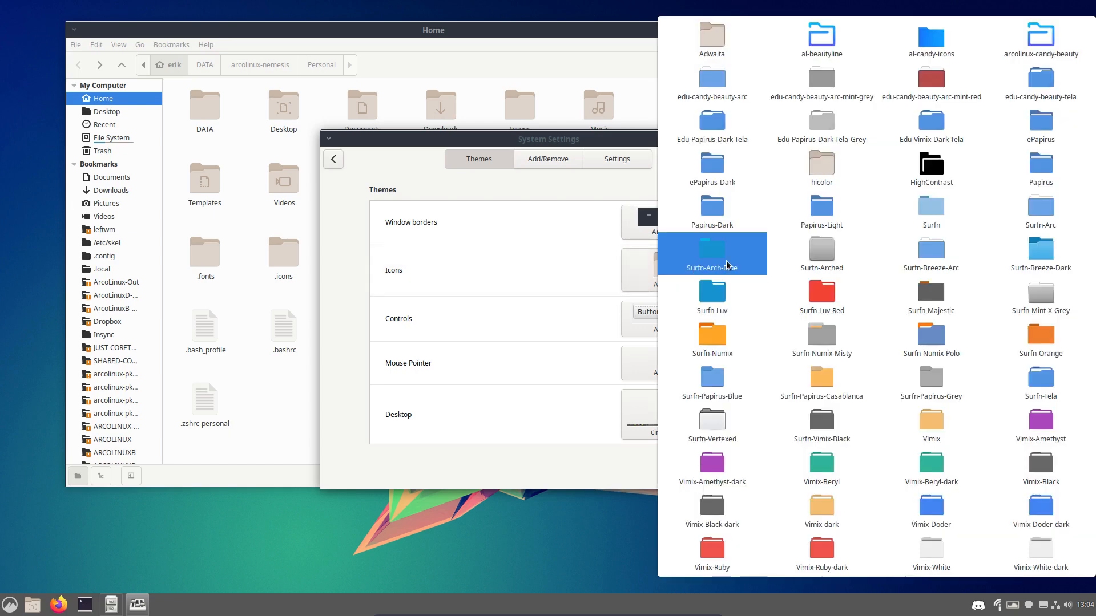
{"action": "left_click", "coordinate": [712, 130]}
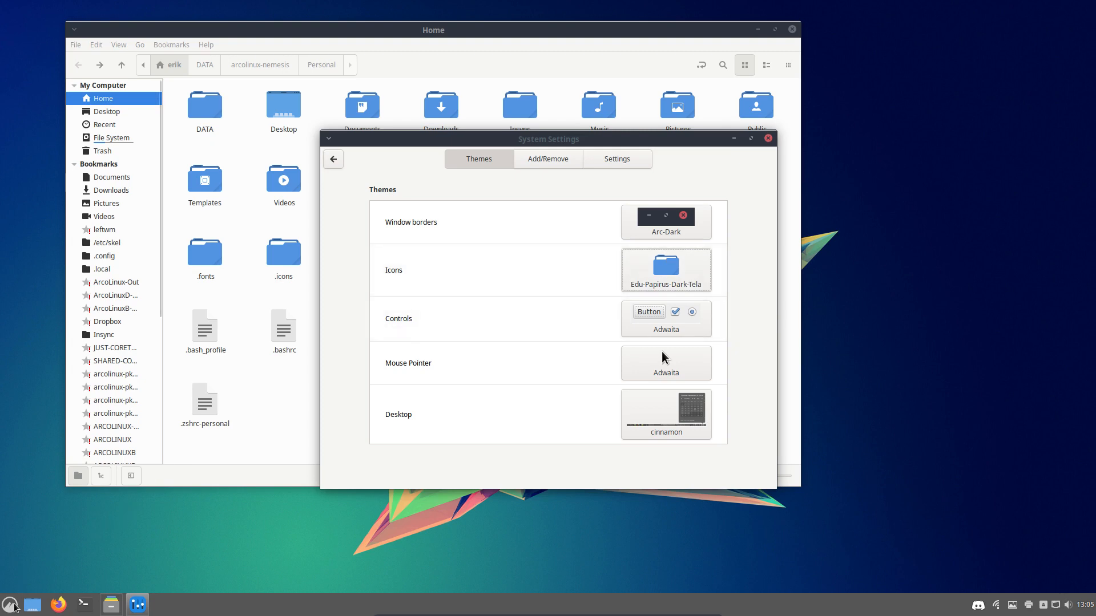
{"action": "key", "text": "super"}
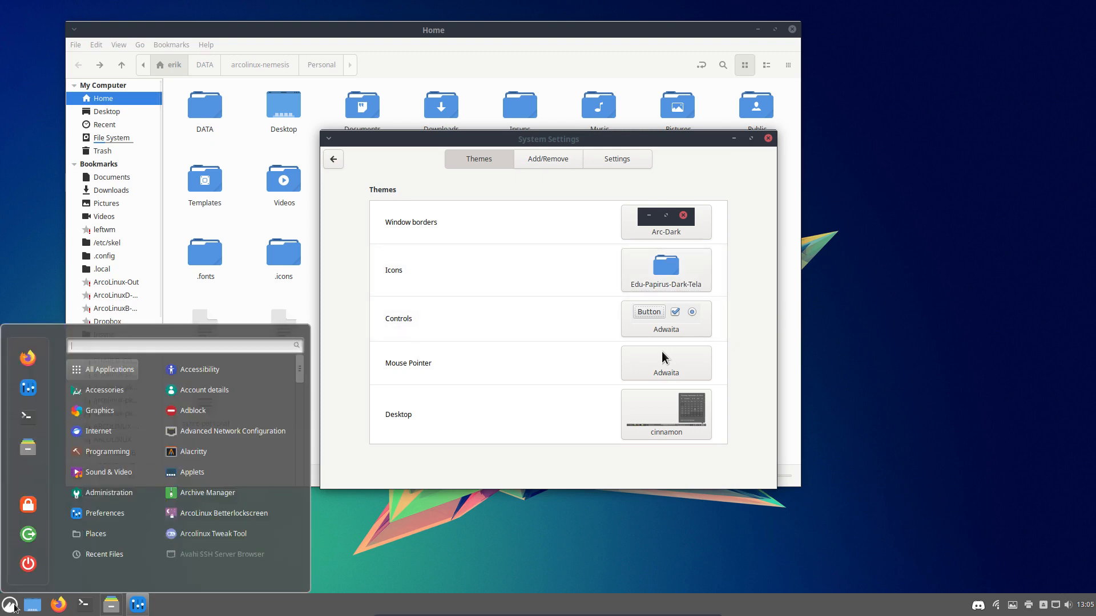
{"action": "key", "text": "super"}
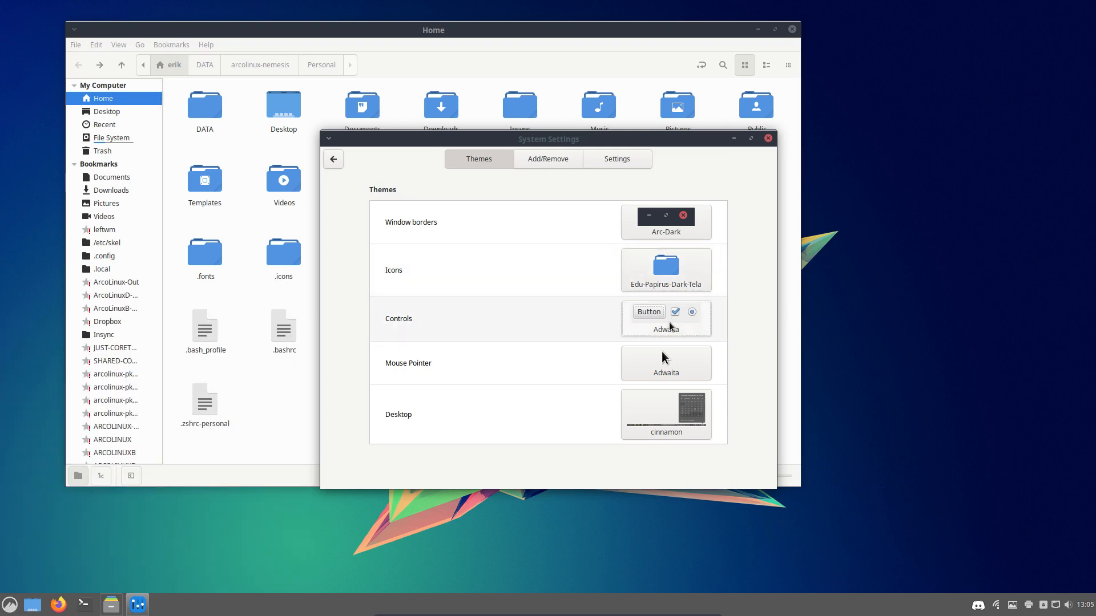
- Set Controls to Arc-Dark and the Mouse Pointer to Vimix-Black-dark
{"action": "left_click", "coordinate": [669, 326]}
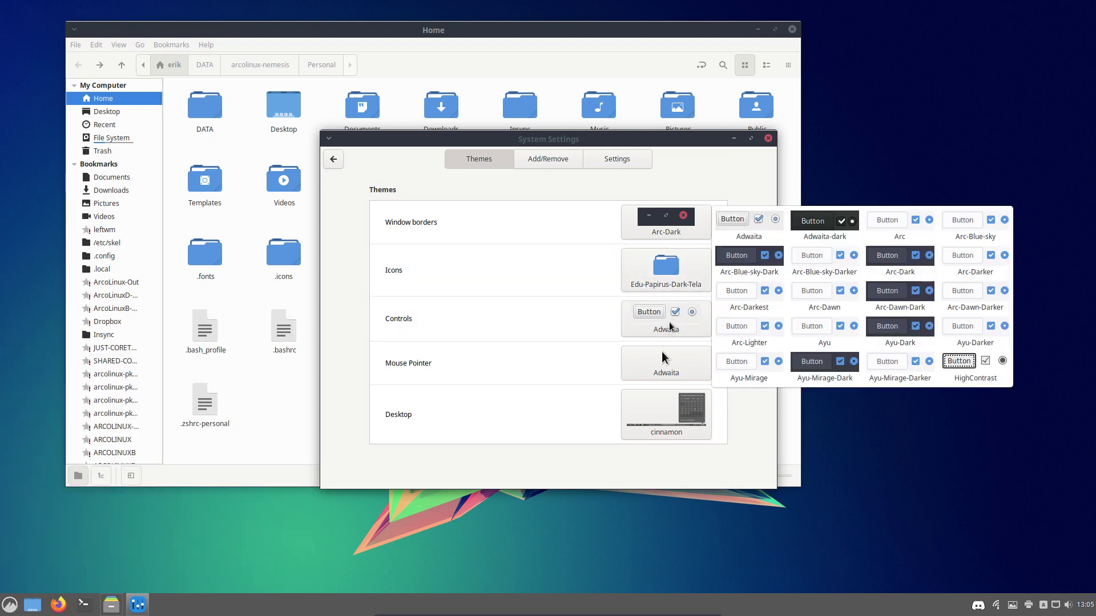
{"action": "left_click", "coordinate": [916, 261]}
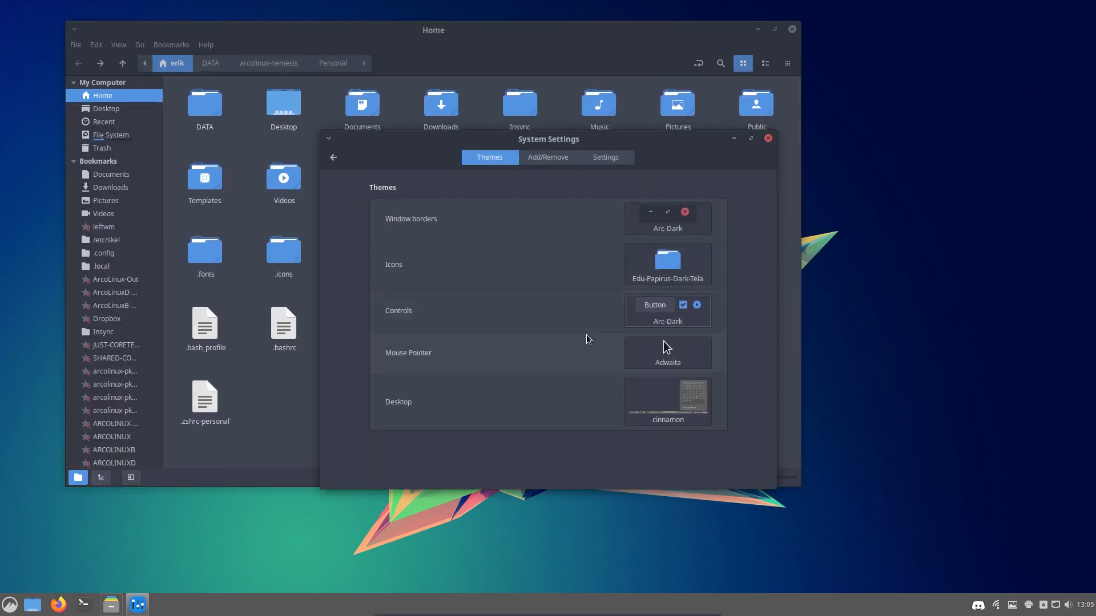
{"action": "left_click", "coordinate": [659, 353]}
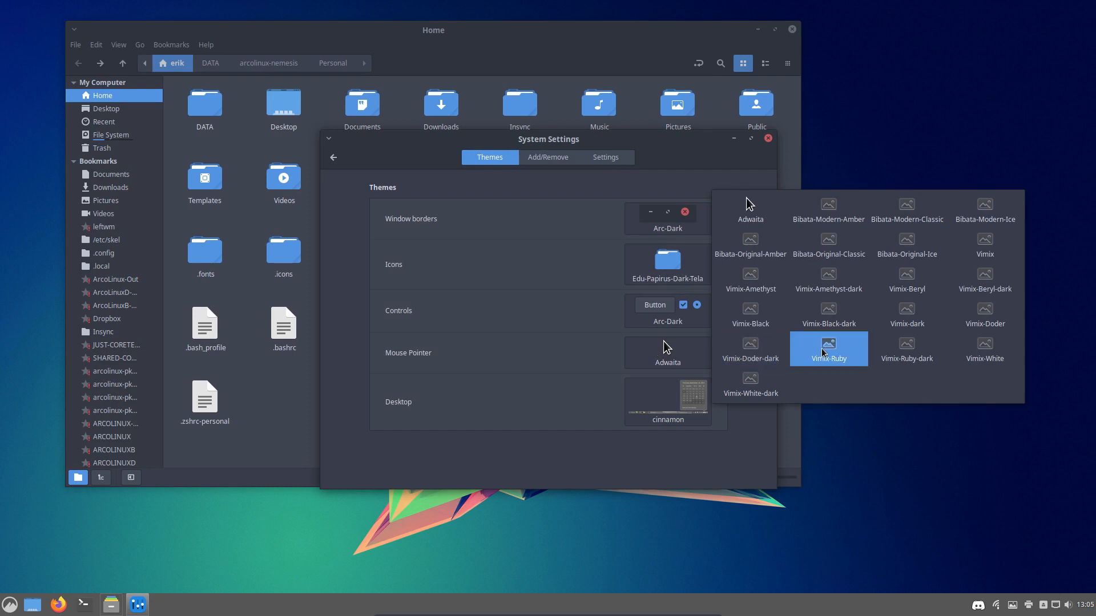
{"action": "left_click", "coordinate": [984, 349]}
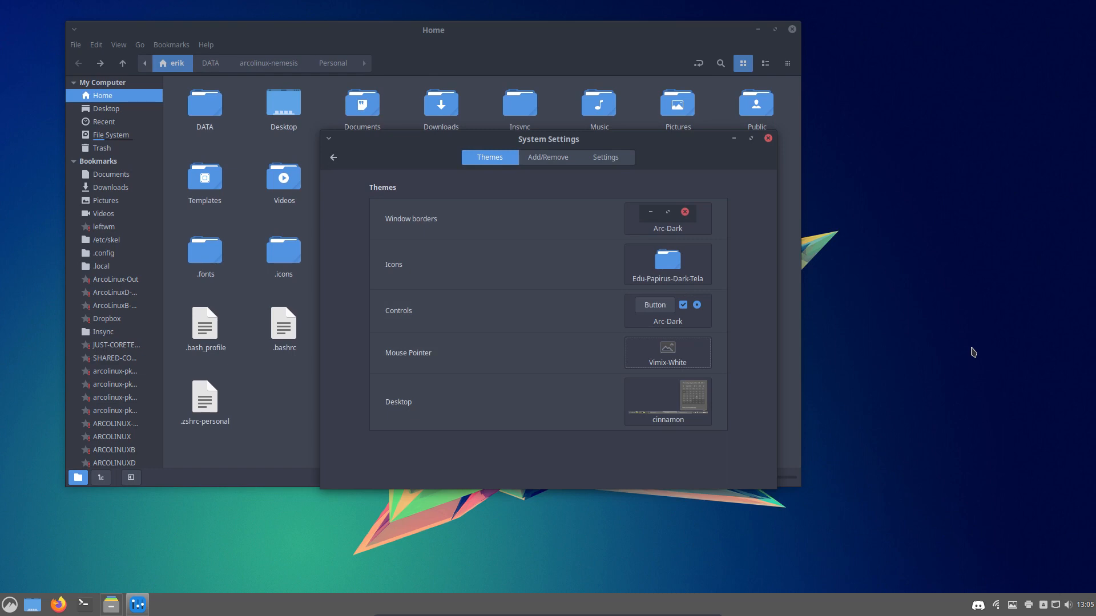
{"action": "left_click", "coordinate": [669, 353]}
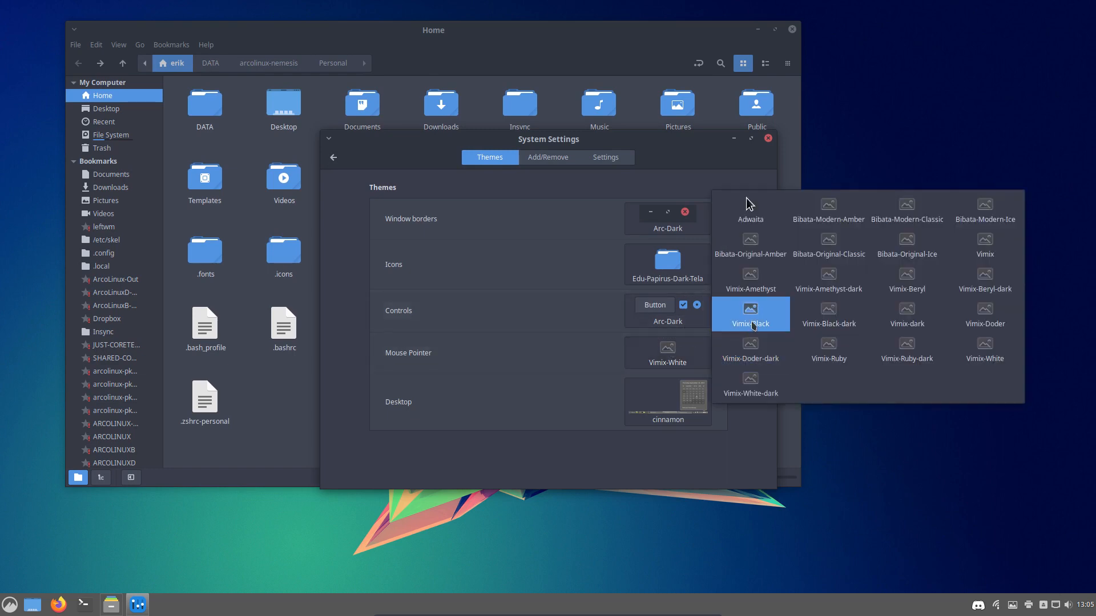
{"action": "left_click", "coordinate": [753, 324]}
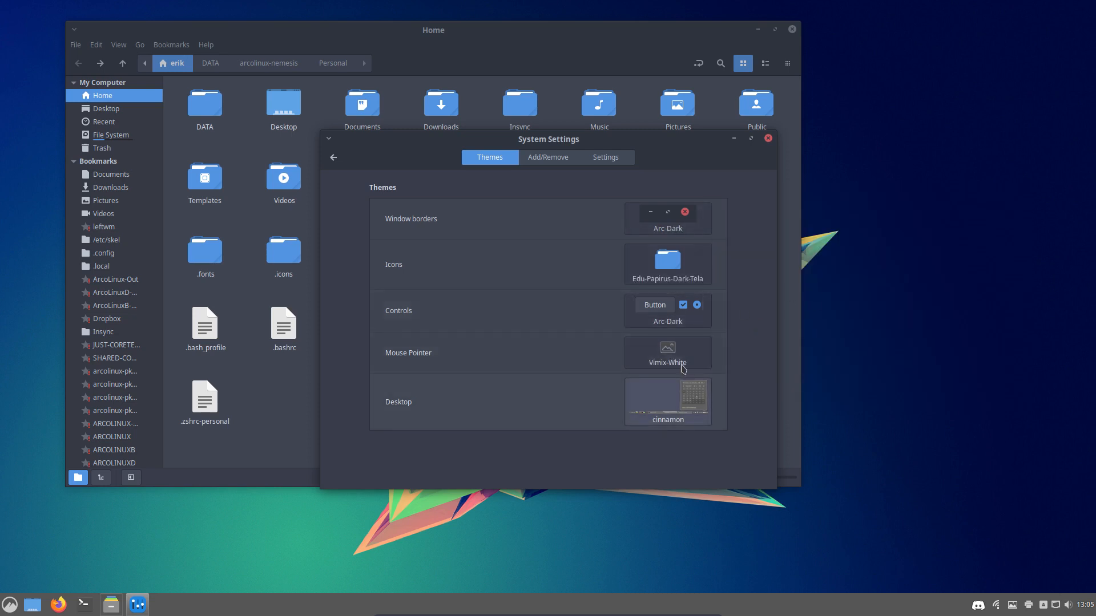
{"action": "left_click", "coordinate": [668, 353]}
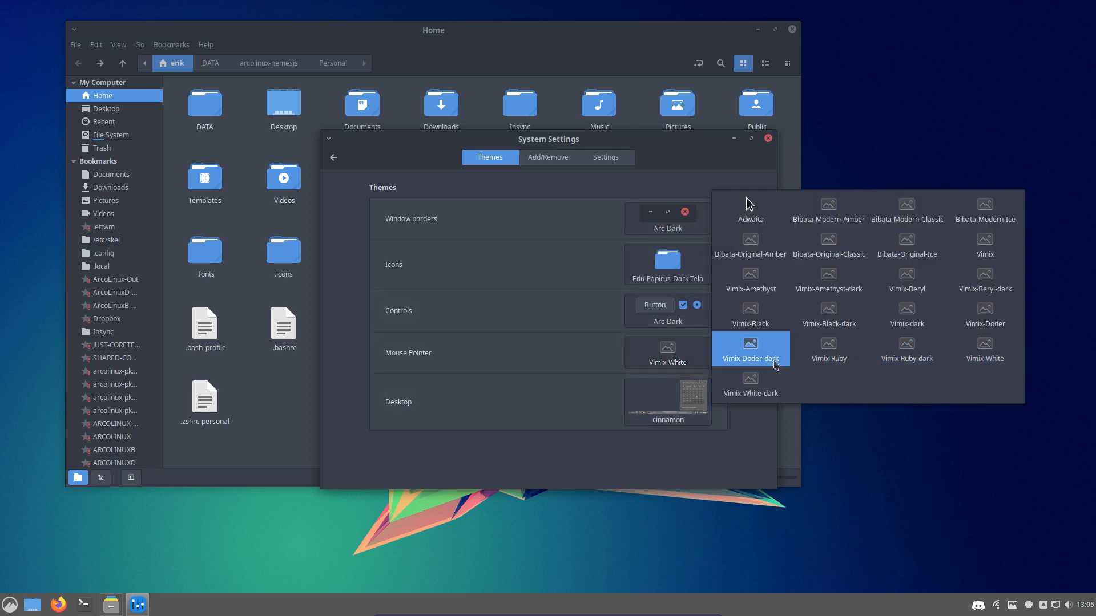
{"action": "left_click", "coordinate": [824, 318]}
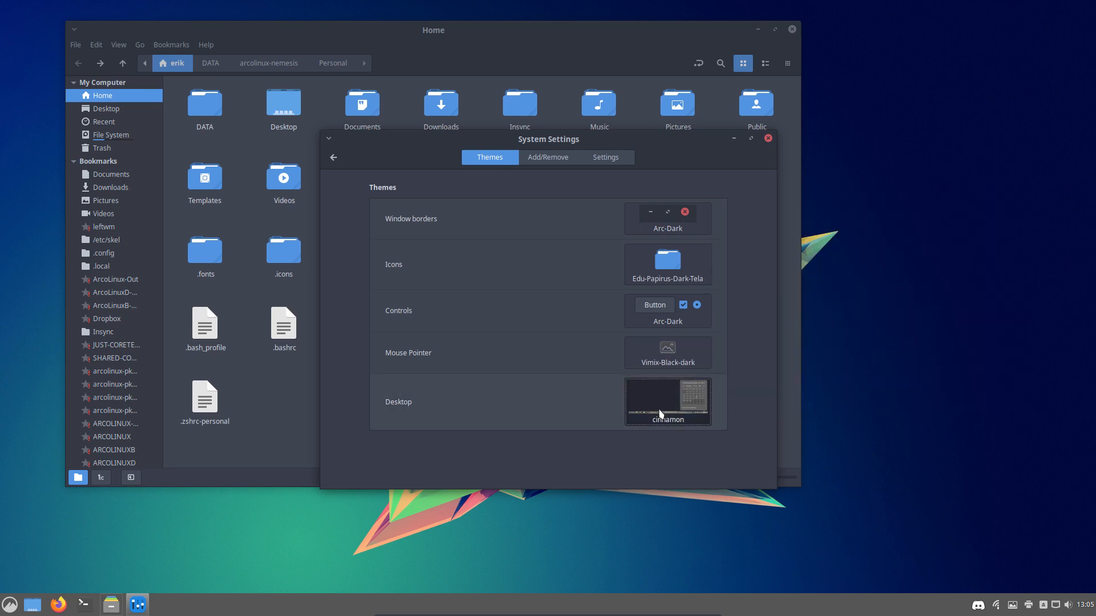
- Set the Desktop theme to Arc-Dark
{"action": "left_click", "coordinate": [695, 401]}
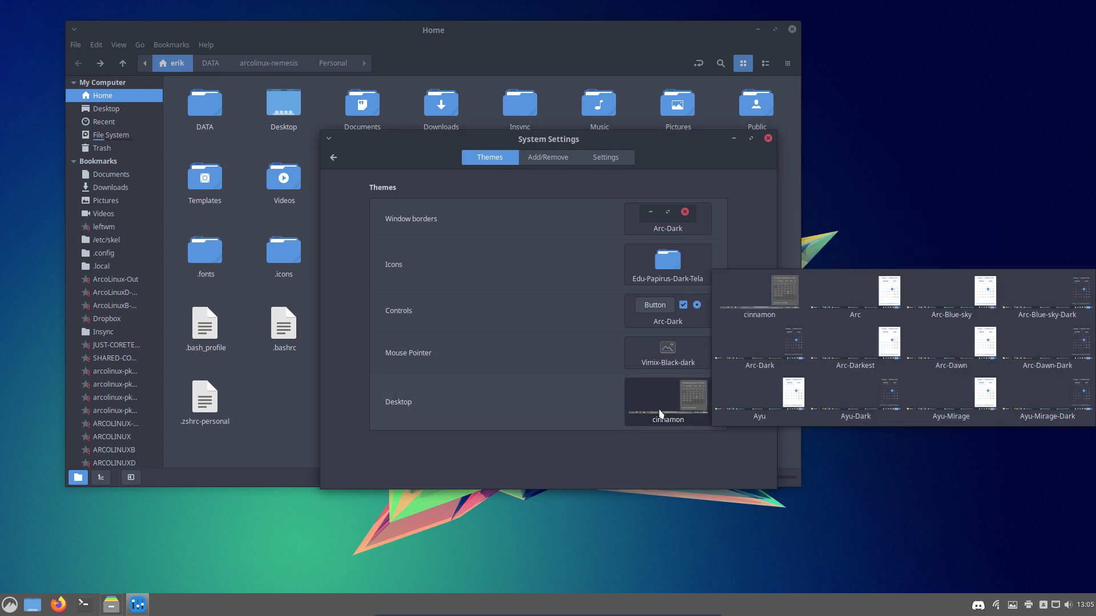
{"action": "left_click", "coordinate": [759, 353]}
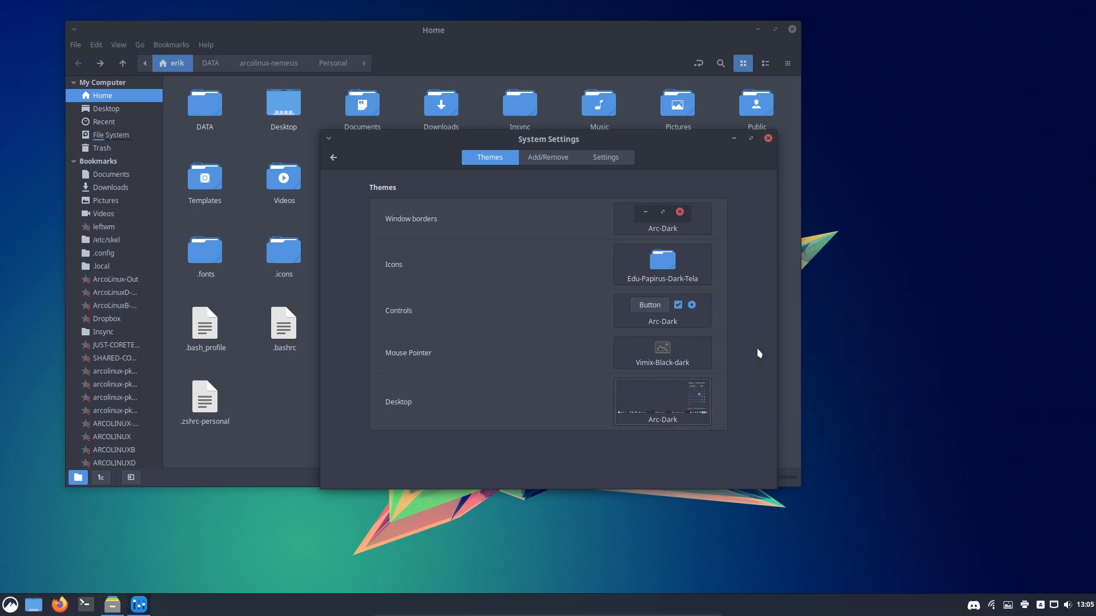
{"action": "left_click", "coordinate": [10, 604]}
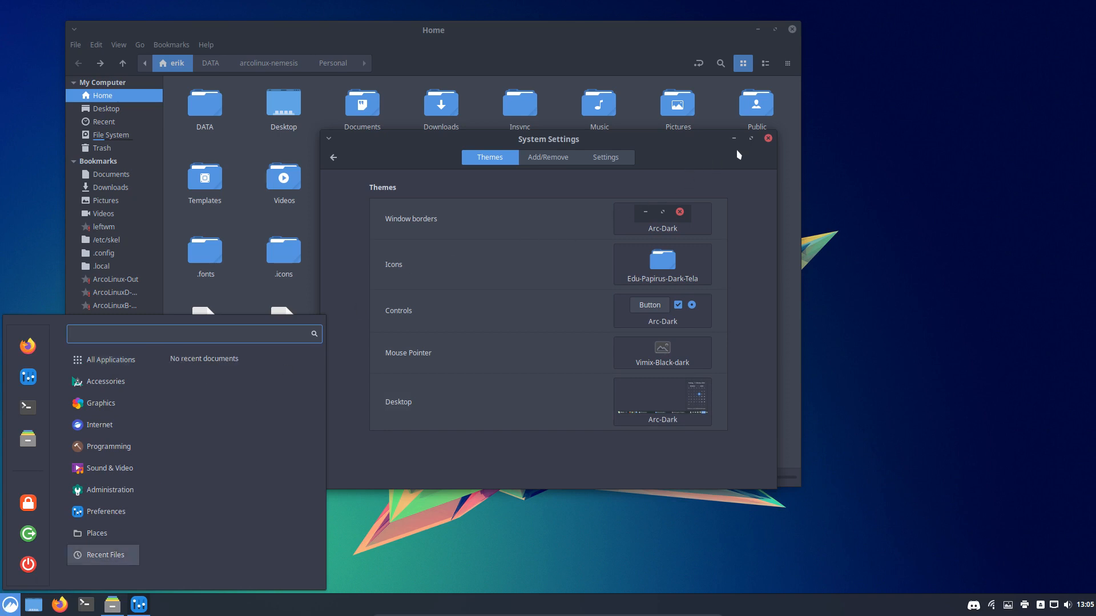
- Close System Settings and reposition the Nemo home window
{"action": "key", "text": "Escape"}
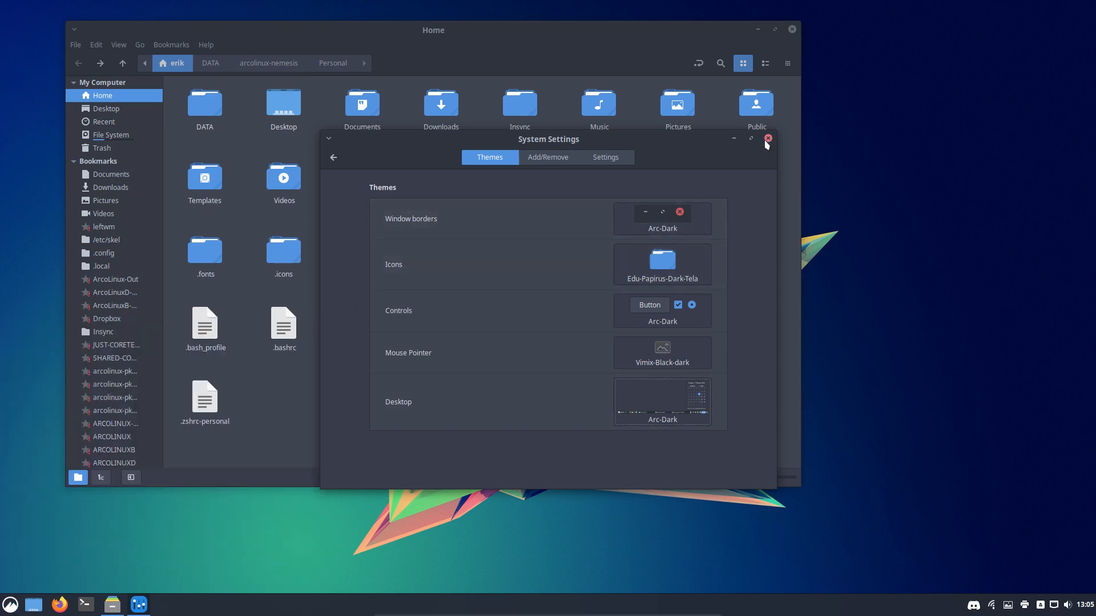
{"action": "left_click", "coordinate": [768, 139]}
{"action": "left_click_drag", "start_coordinate": [445, 40], "coordinate": [640, 47]}
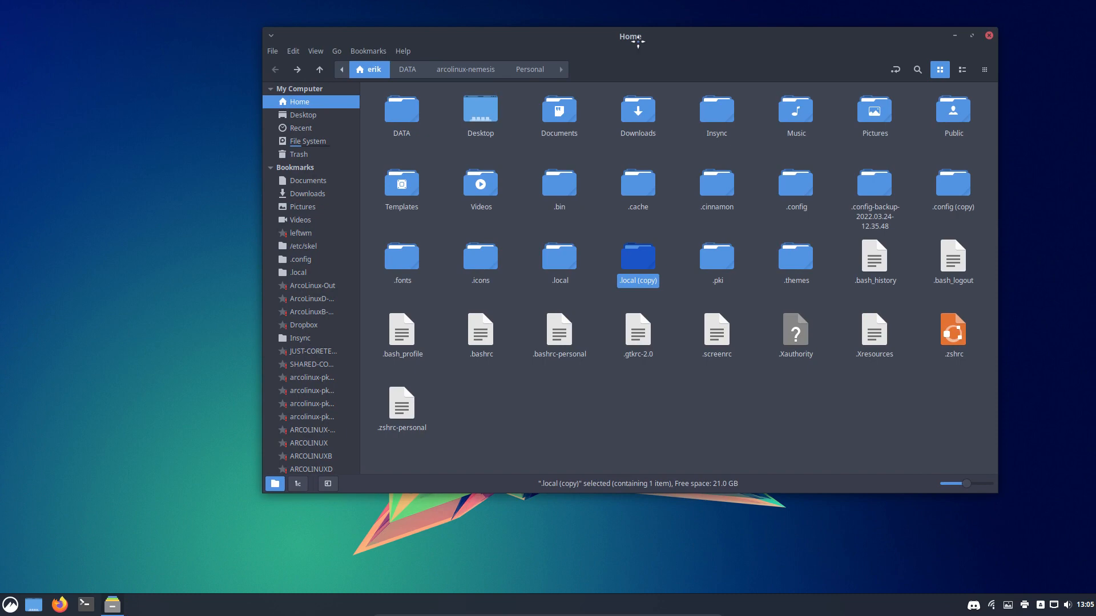
{"action": "left_click_drag", "start_coordinate": [639, 46], "coordinate": [589, 62]}
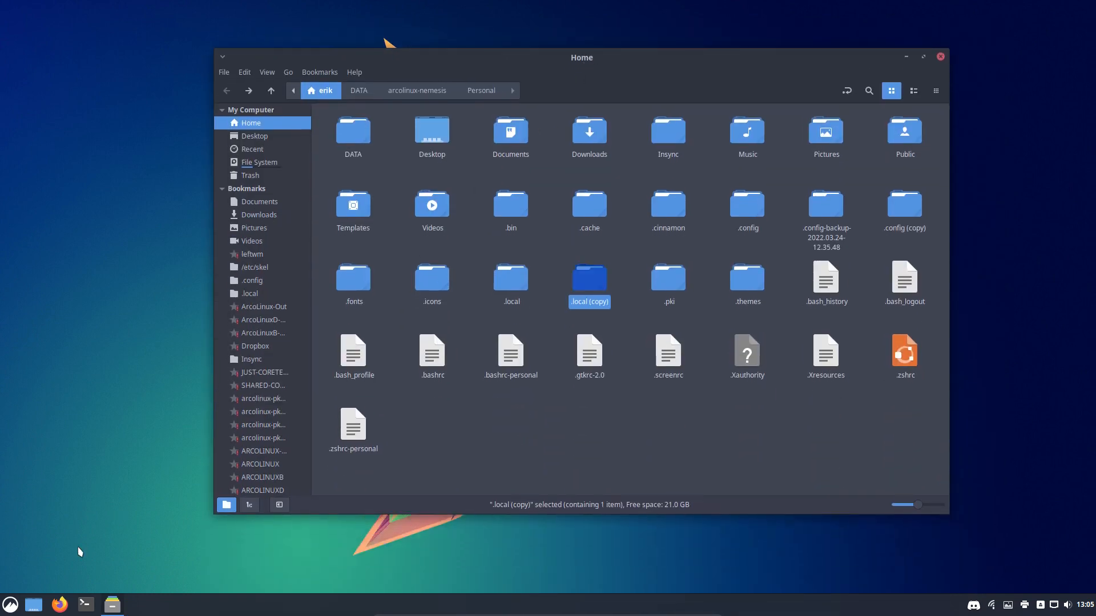
{"action": "key", "text": "super"}
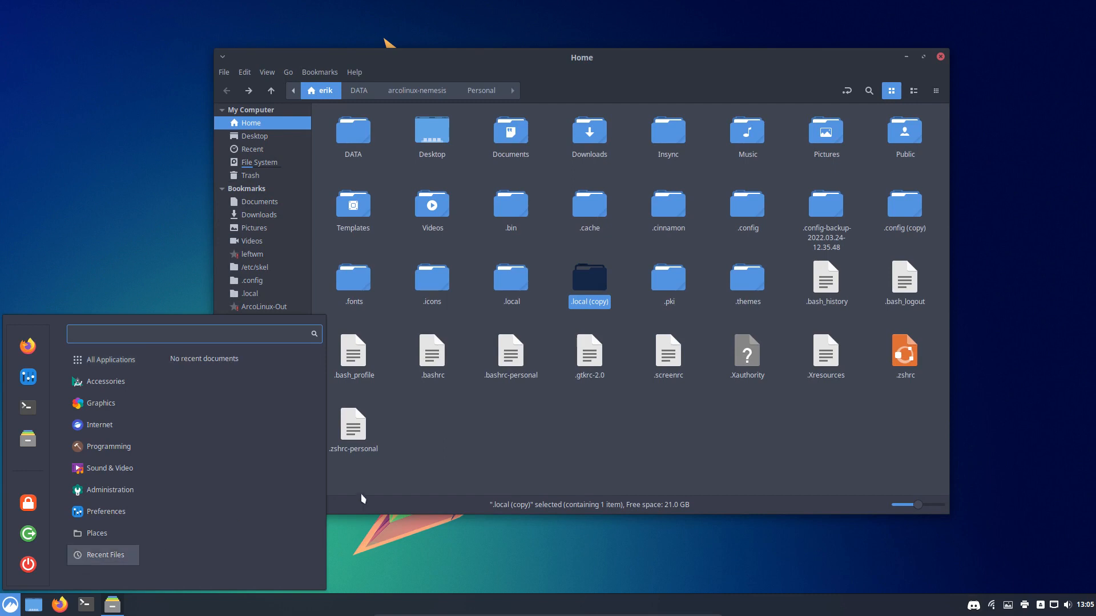
{"action": "key", "text": "Escape"}
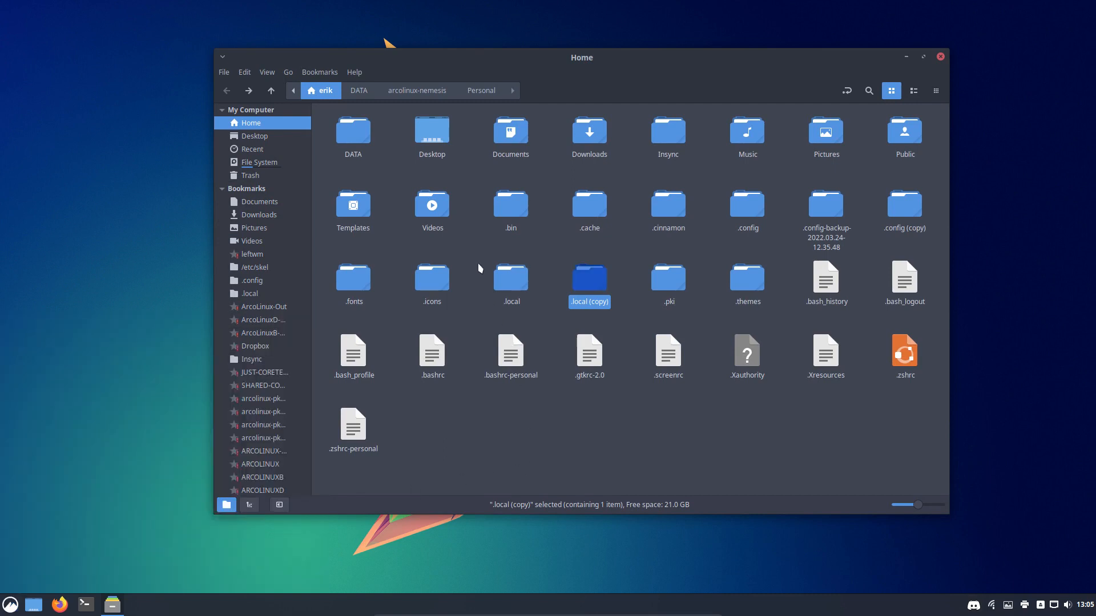
- Select .local and .local (copy) together, inspecting their actions without moving them
{"action": "left_click_drag", "start_coordinate": [478, 265], "coordinate": [608, 298]}
{"action": "right_click", "coordinate": [595, 280]}
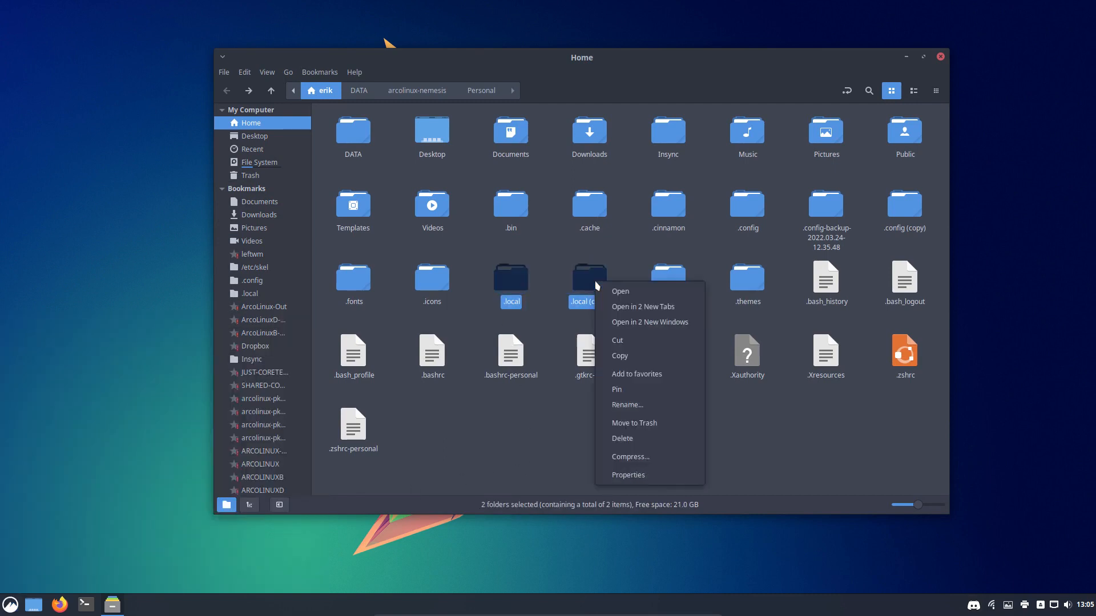
{"action": "left_click", "coordinate": [646, 440]}
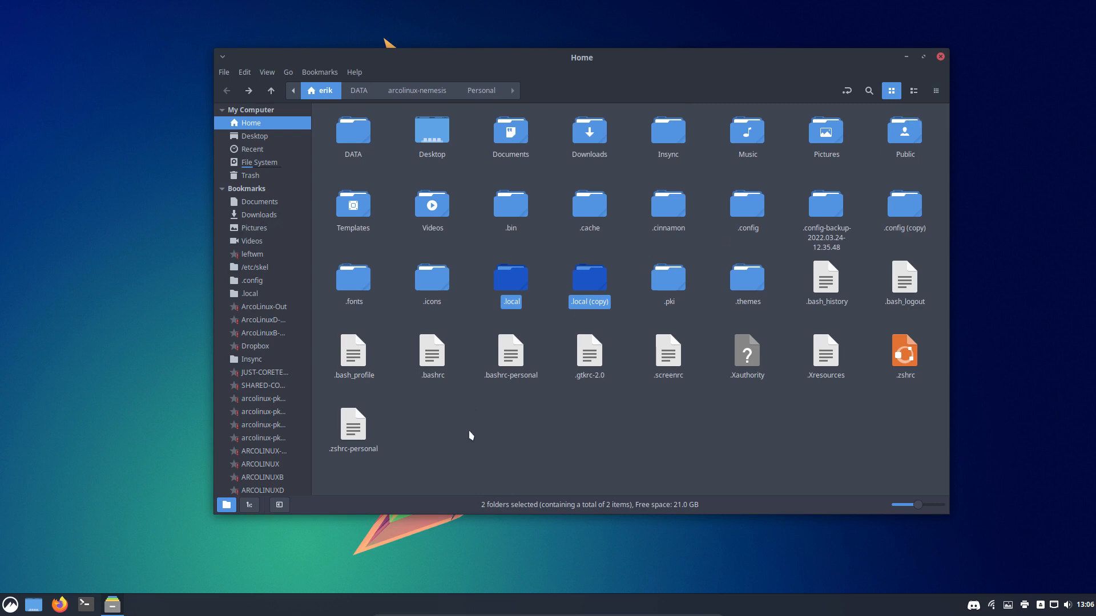
{"action": "key", "text": "ctrl+x"}
{"action": "key", "text": "ctrl+c"}
- Launch Meld in Directory comparison mode, tiled left with Nemo on the right
{"action": "left_click", "coordinate": [10, 605]}
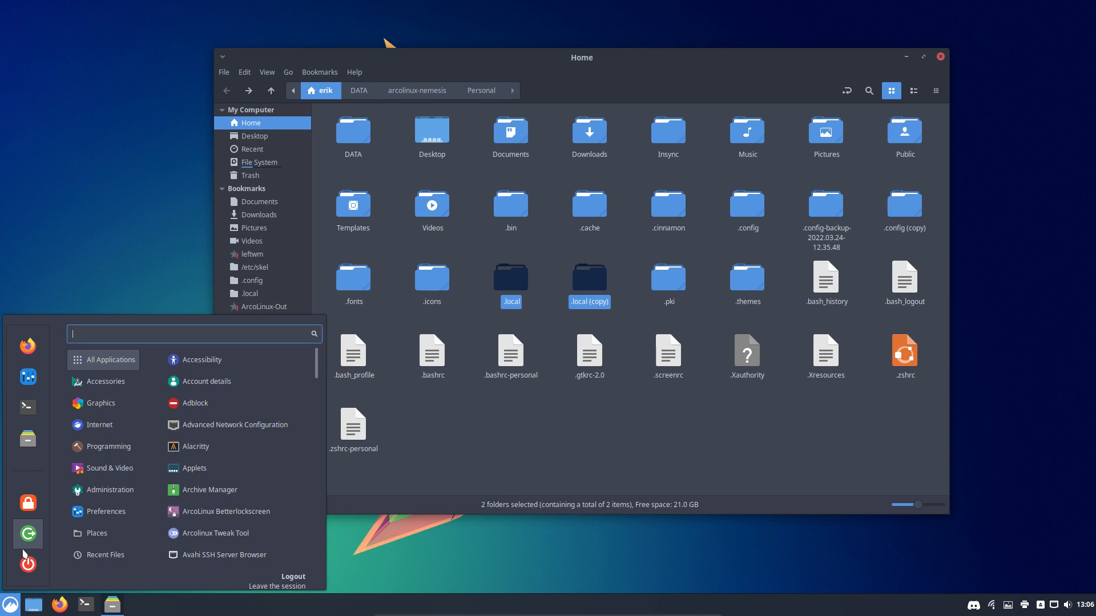
{"action": "type", "text": "meld"}
{"action": "key", "text": "Return"}
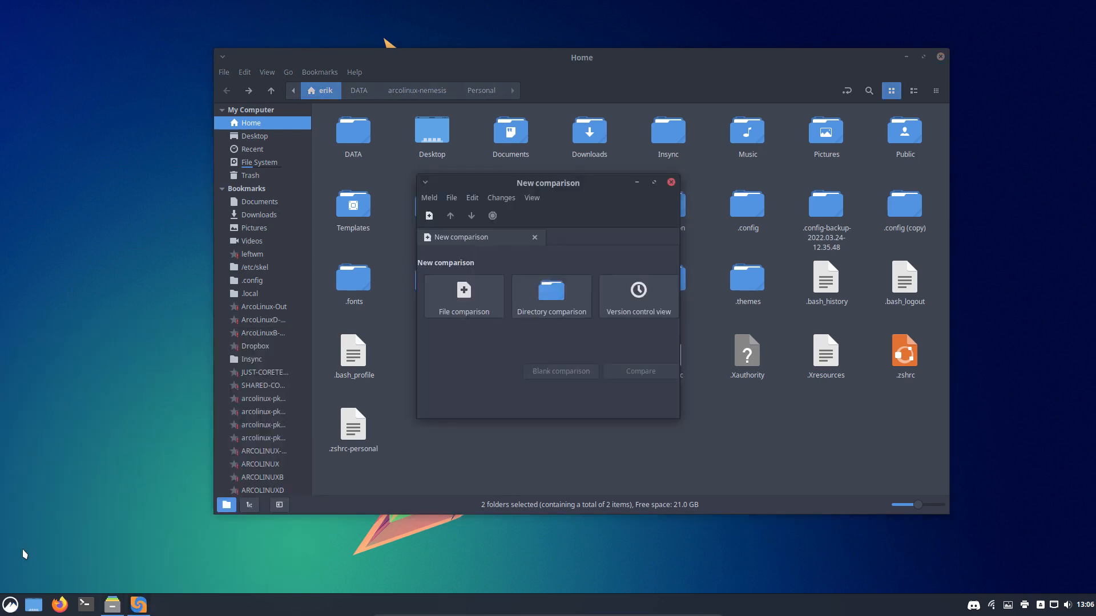
{"action": "mouse_move", "coordinate": [566, 183]}
{"action": "left_mouse_down"}
{"action": "mouse_move", "coordinate": [24, 88]}
{"action": "mouse_move", "coordinate": [2, 256]}
{"action": "left_mouse_up"}
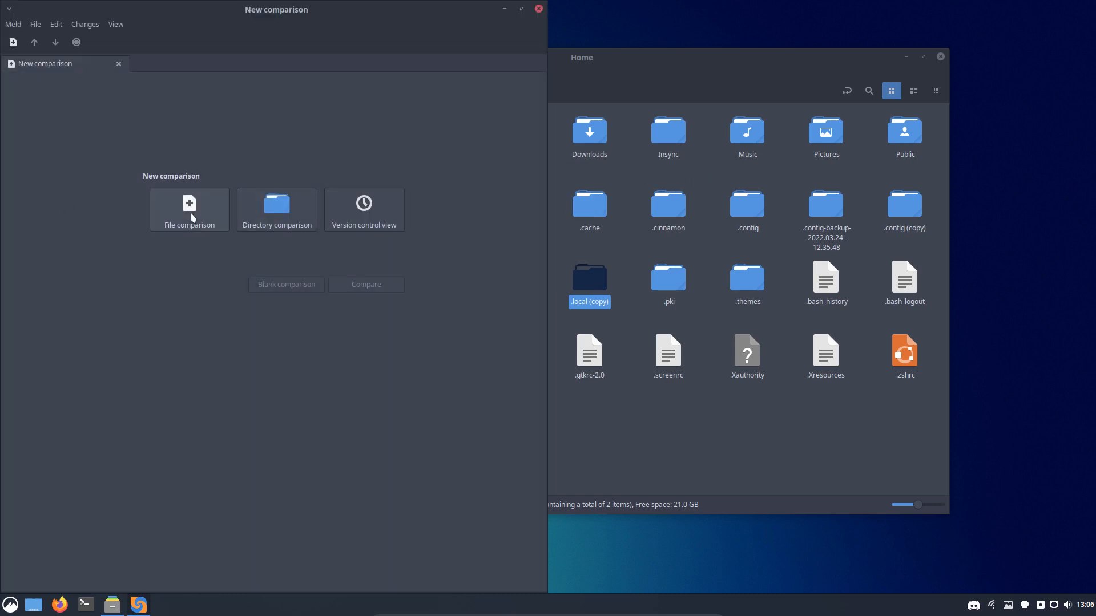
{"action": "left_click", "coordinate": [191, 216]}
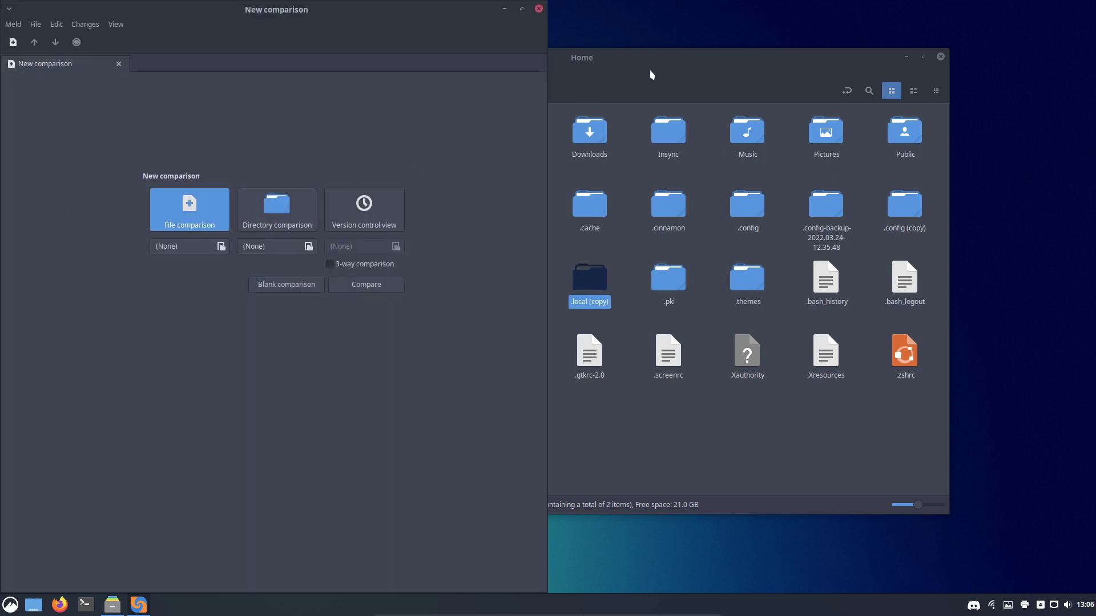
{"action": "left_click", "coordinate": [282, 222]}
{"action": "left_click_drag", "start_coordinate": [705, 57], "coordinate": [1095, 140]}
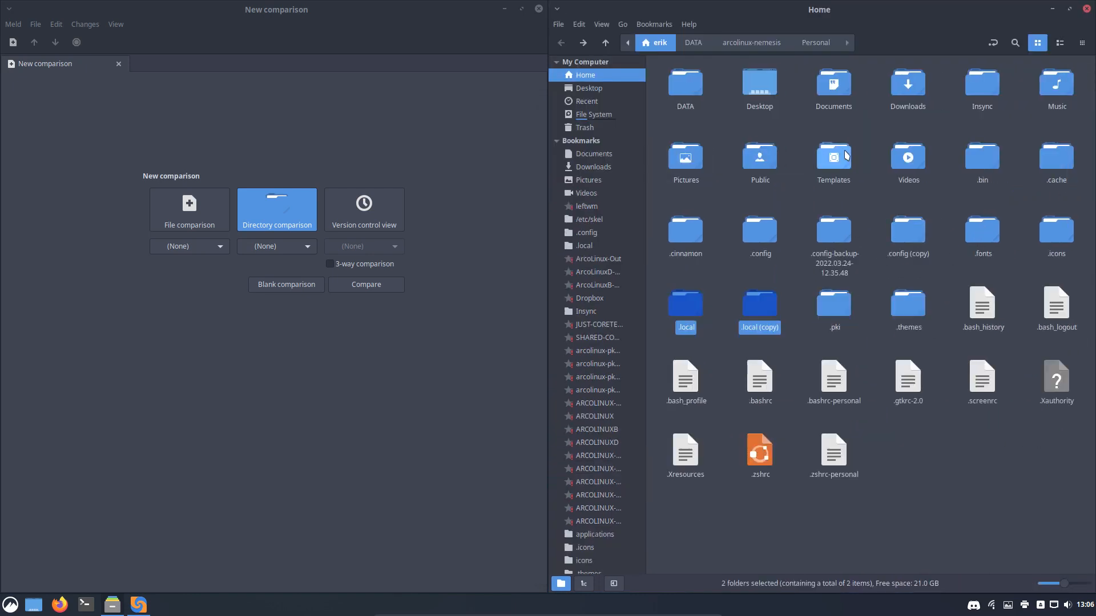
- Delete the dated .config backup and set .config and .config (copy) as the folders to compare
{"action": "left_click", "coordinate": [801, 324]}
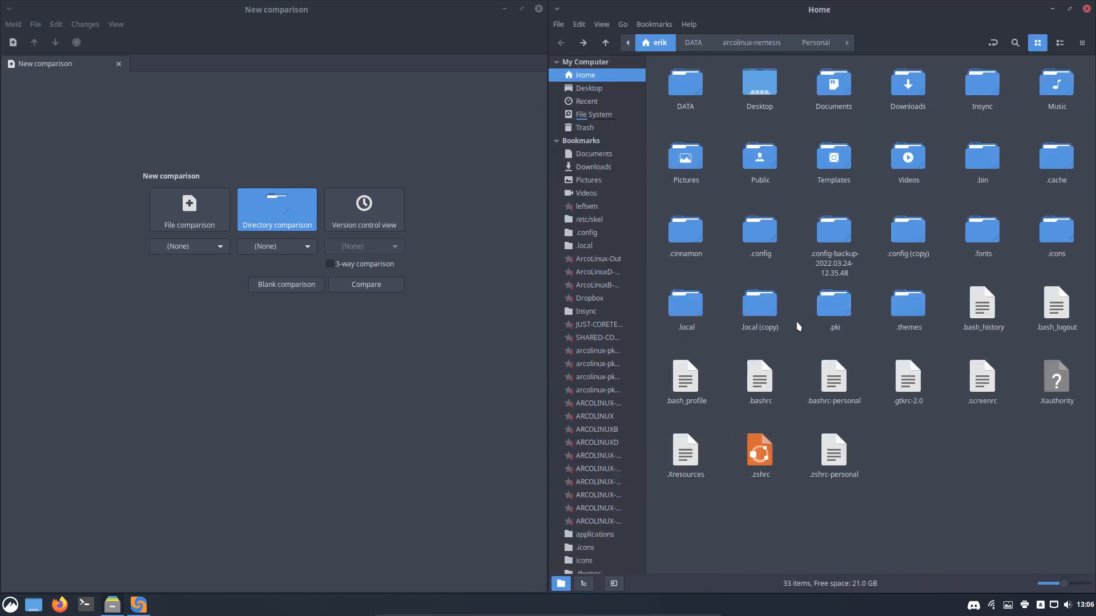
{"action": "left_click", "coordinate": [760, 235]}
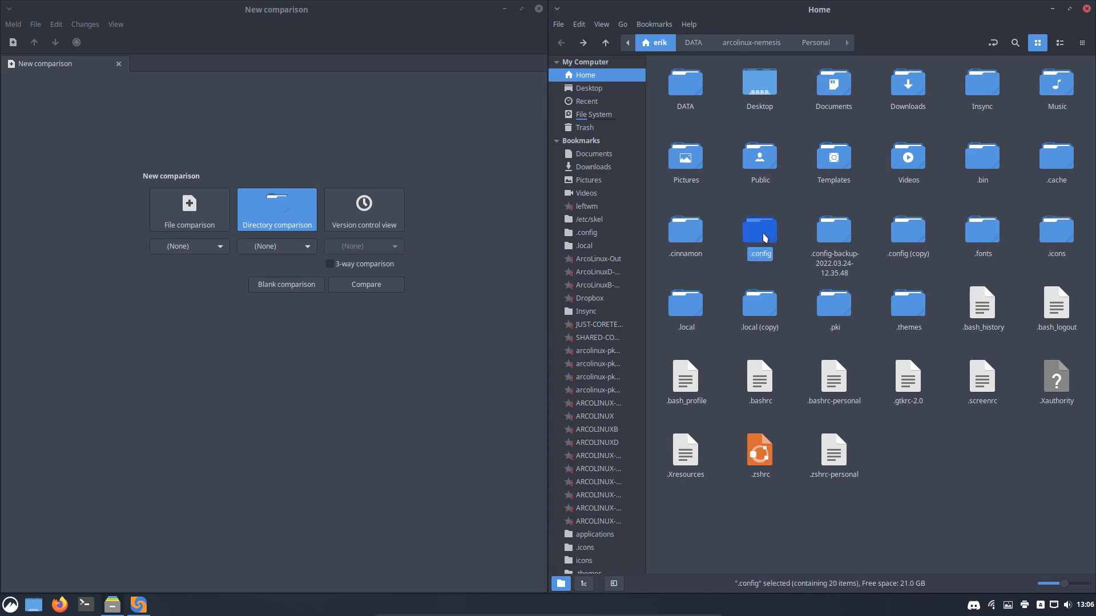
{"action": "left_click", "coordinate": [824, 236], "text": "ctrl"}
{"action": "key", "text": "Delete"}
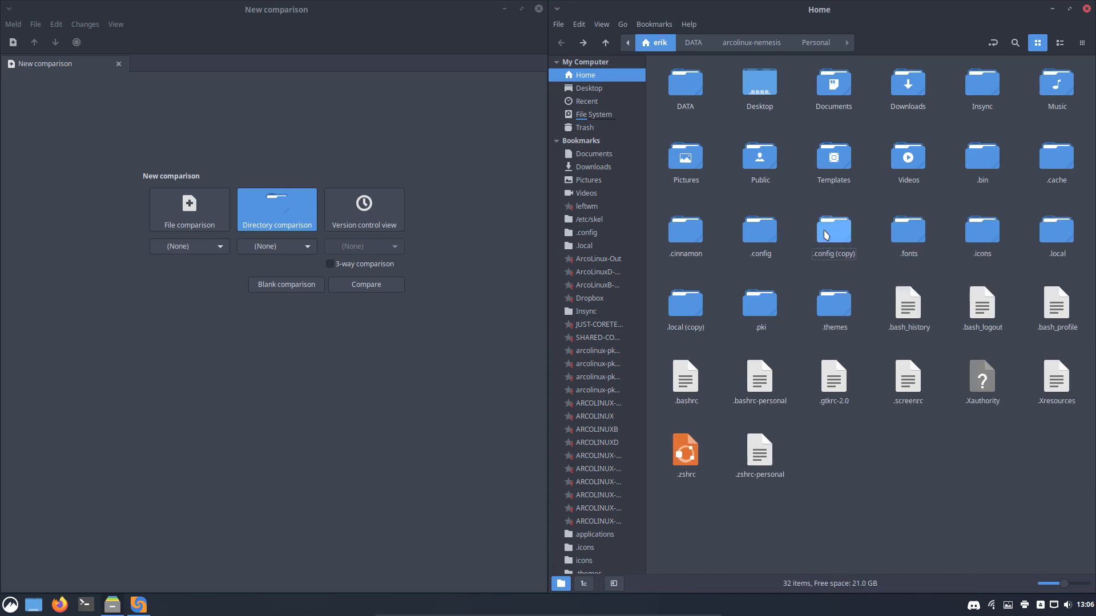
{"action": "left_click_drag", "start_coordinate": [760, 235], "coordinate": [197, 258]}
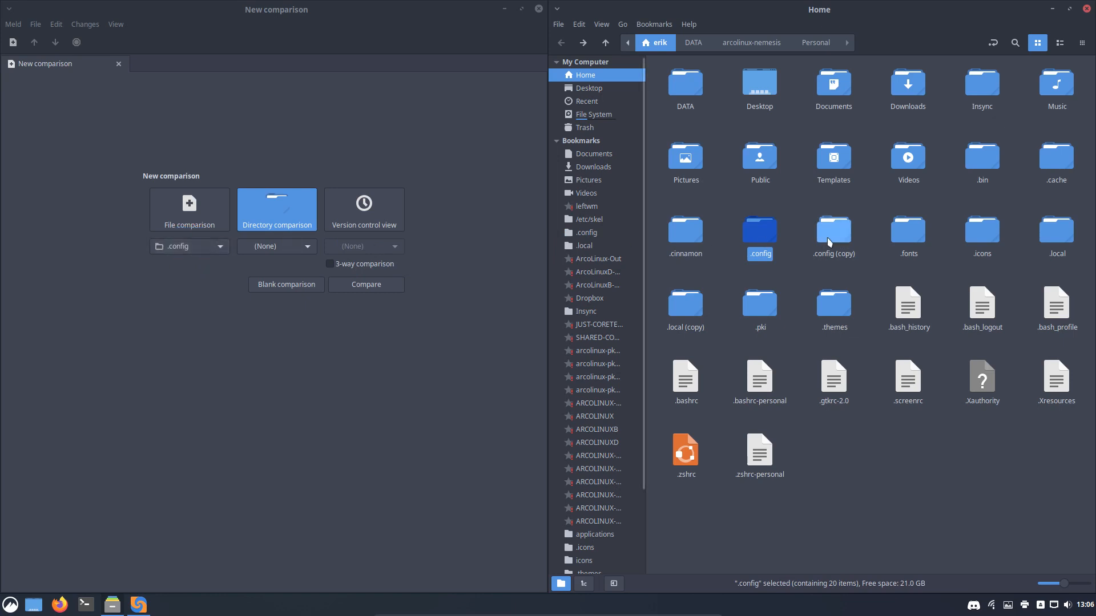
{"action": "mouse_move", "coordinate": [833, 235]}
{"action": "left_mouse_down"}
{"action": "mouse_move", "coordinate": [401, 259]}
{"action": "mouse_move", "coordinate": [277, 246]}
{"action": "left_mouse_up"}
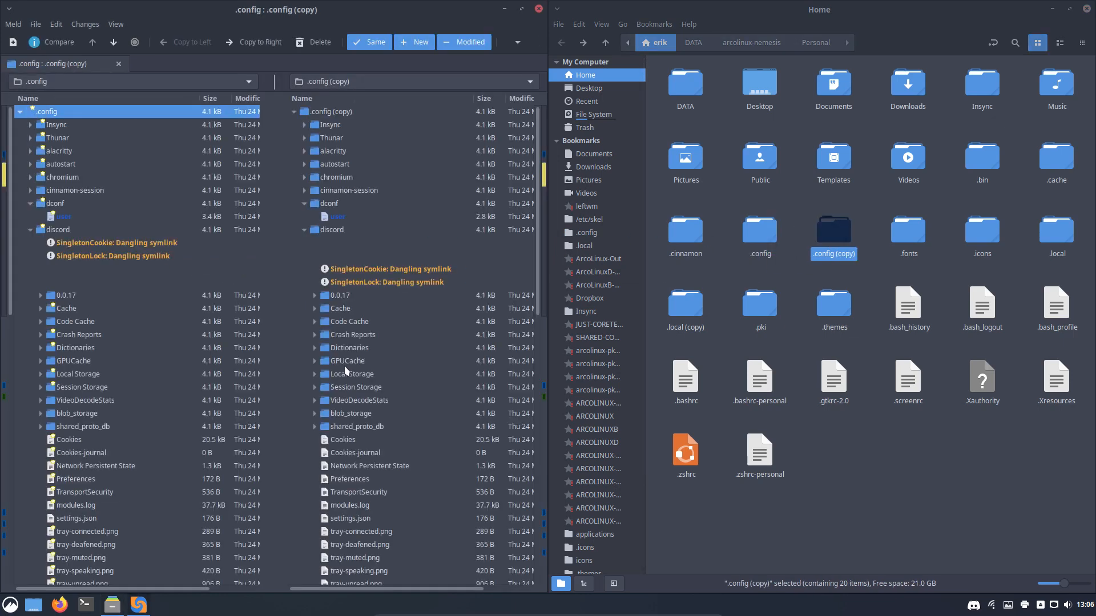
- Hide identical items, review the differing files, and collapse the variety and discord folders
{"action": "left_click", "coordinate": [370, 41]}
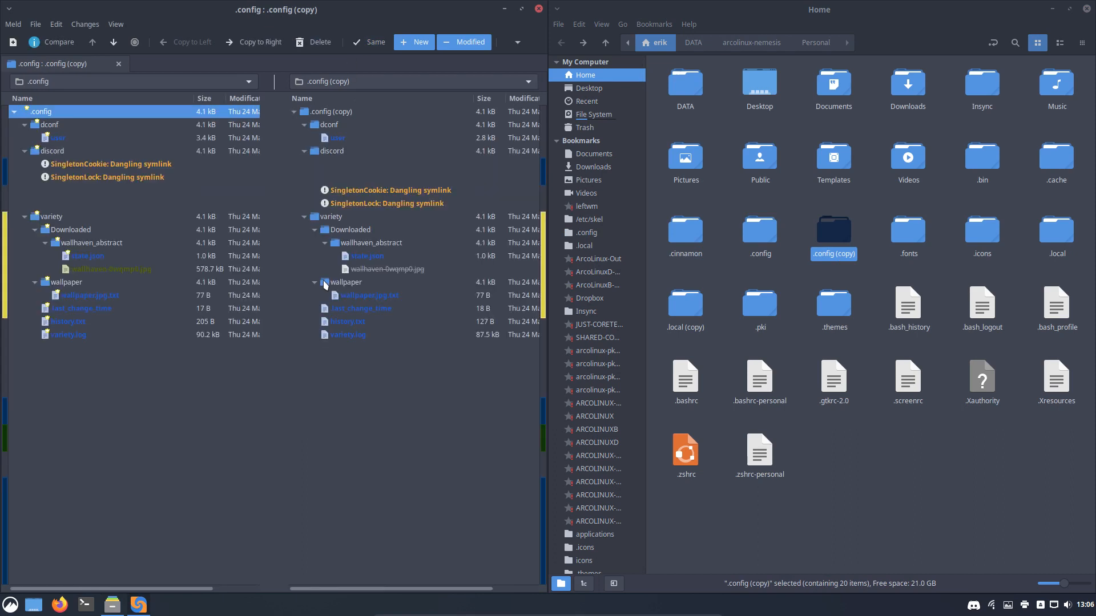
{"action": "left_click", "coordinate": [340, 138]}
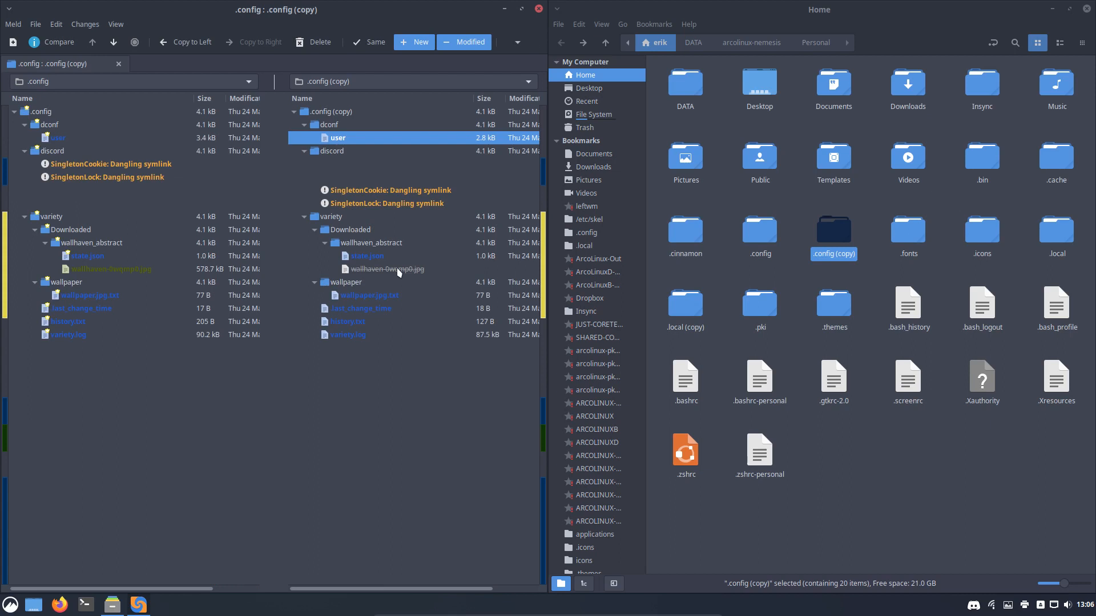
{"action": "left_click", "coordinate": [390, 244]}
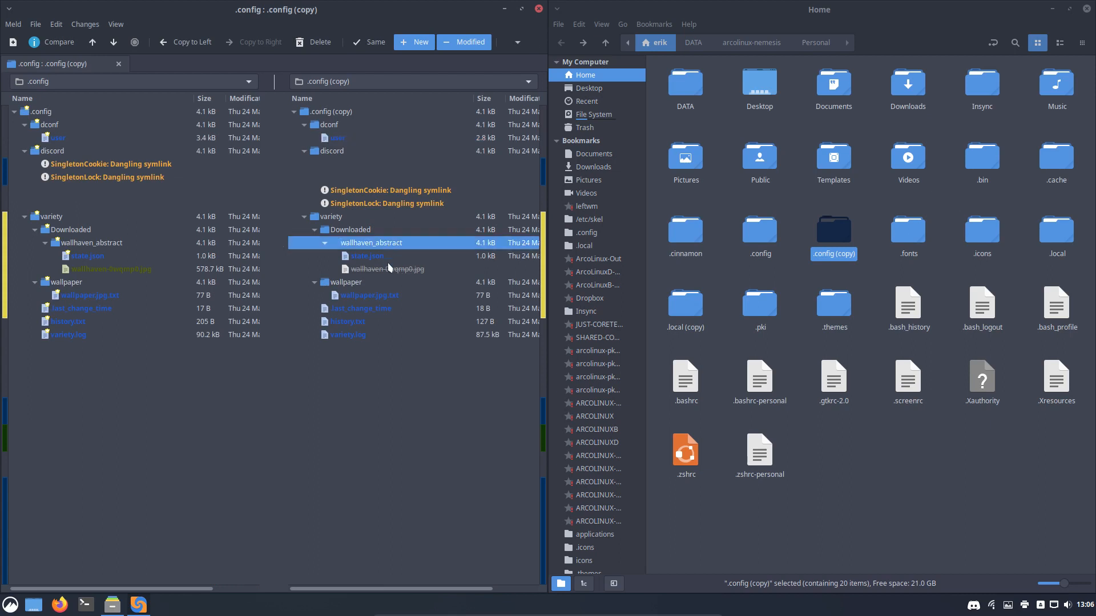
{"action": "left_click", "coordinate": [387, 296]}
{"action": "left_click", "coordinate": [373, 311]}
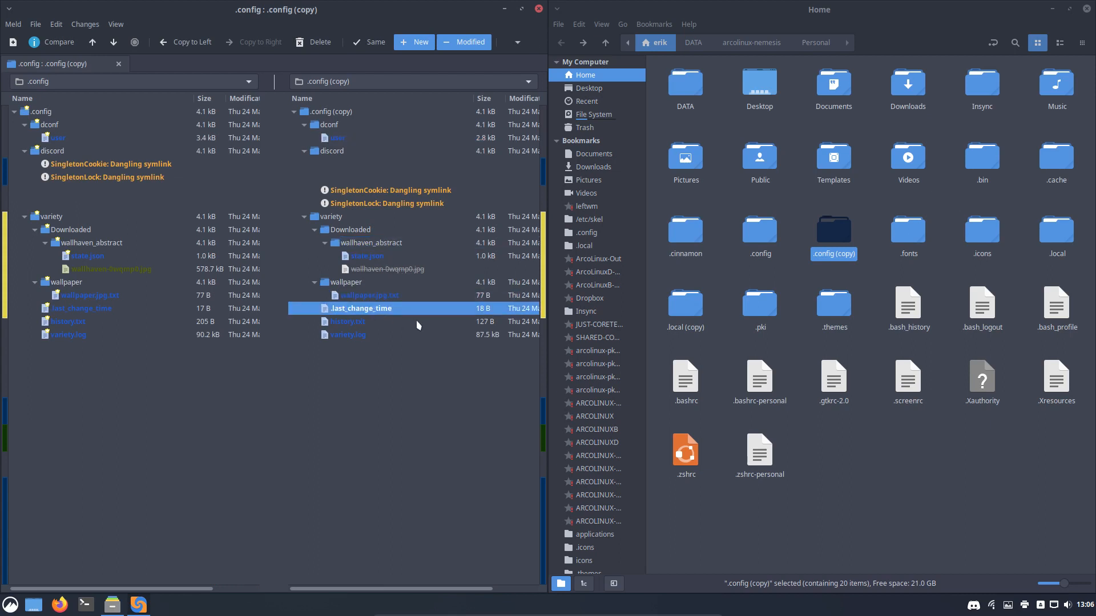
{"action": "left_click", "coordinate": [390, 324]}
{"action": "left_click", "coordinate": [372, 335]}
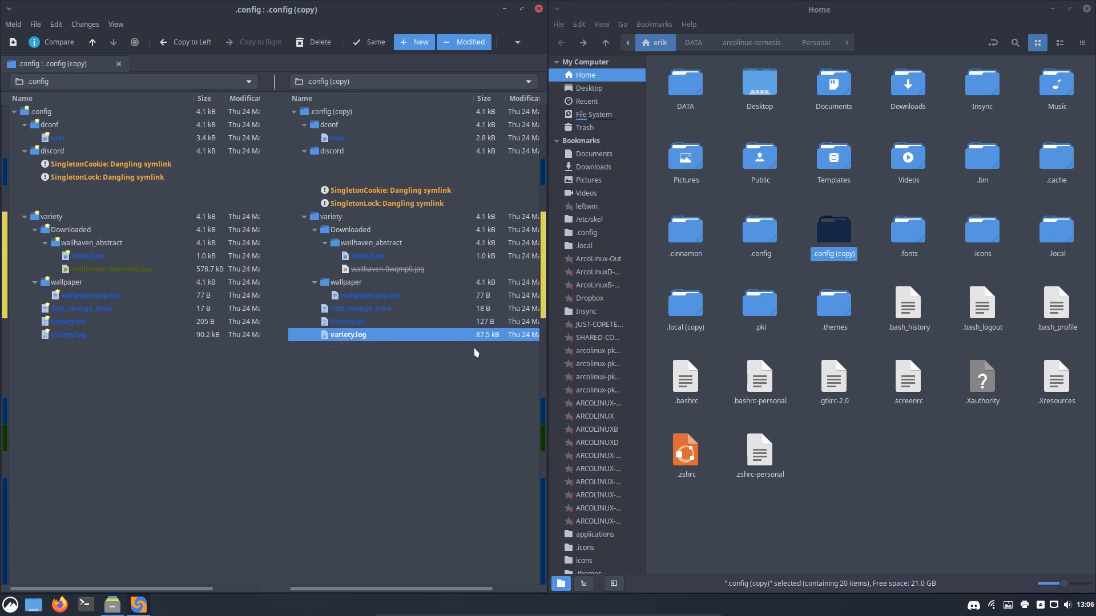
{"action": "left_click", "coordinate": [27, 217]}
{"action": "left_click", "coordinate": [24, 152]}
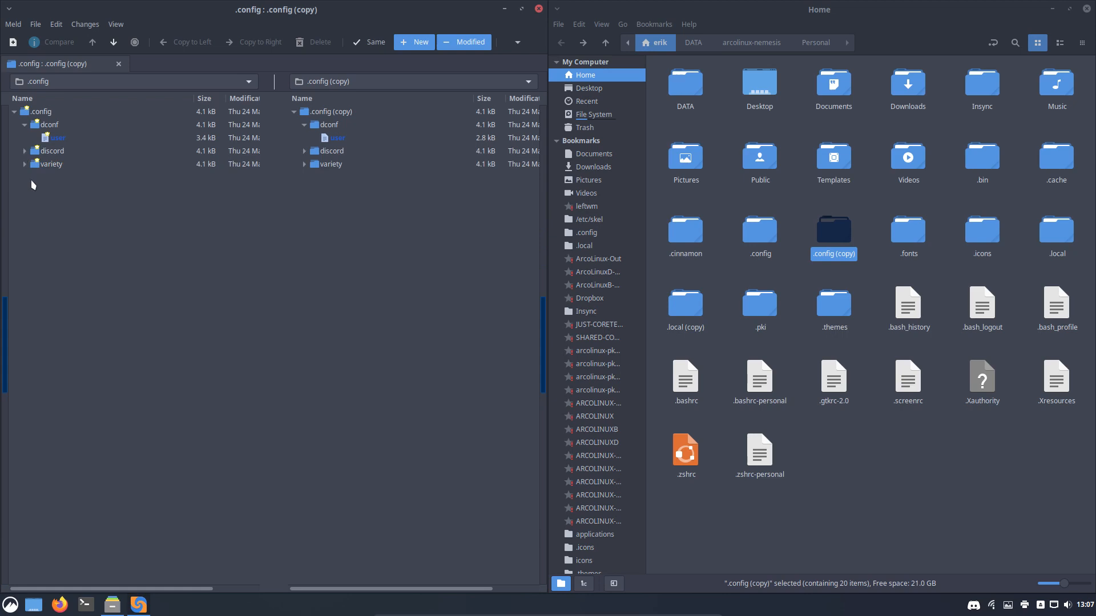
- Pinpoint dconf/user as the differing file in both trees and close Nemo
{"action": "left_click", "coordinate": [323, 139]}
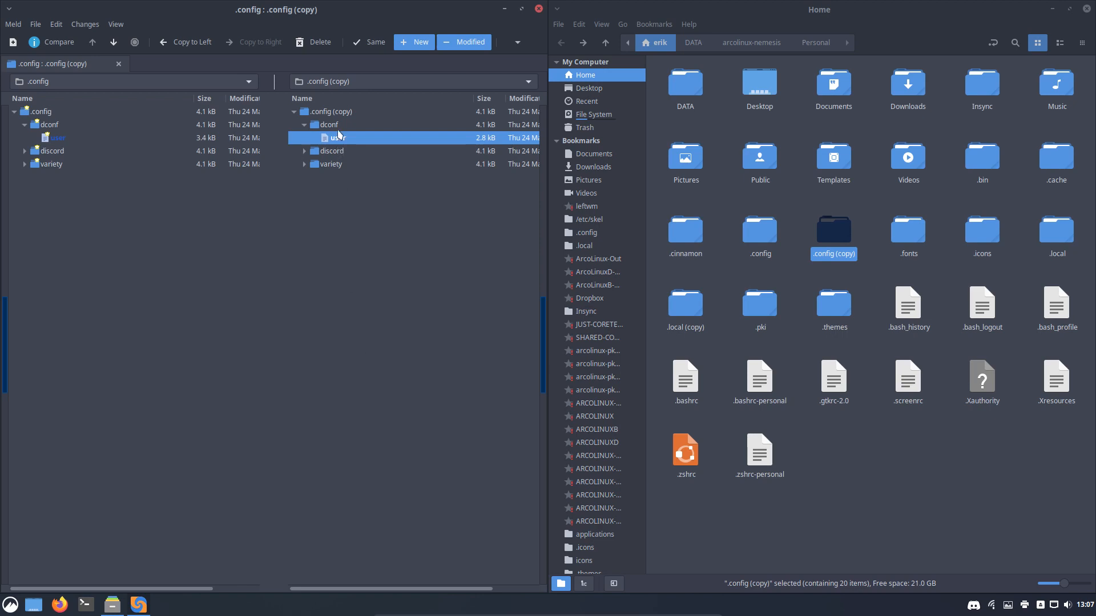
{"action": "left_click", "coordinate": [54, 139]}
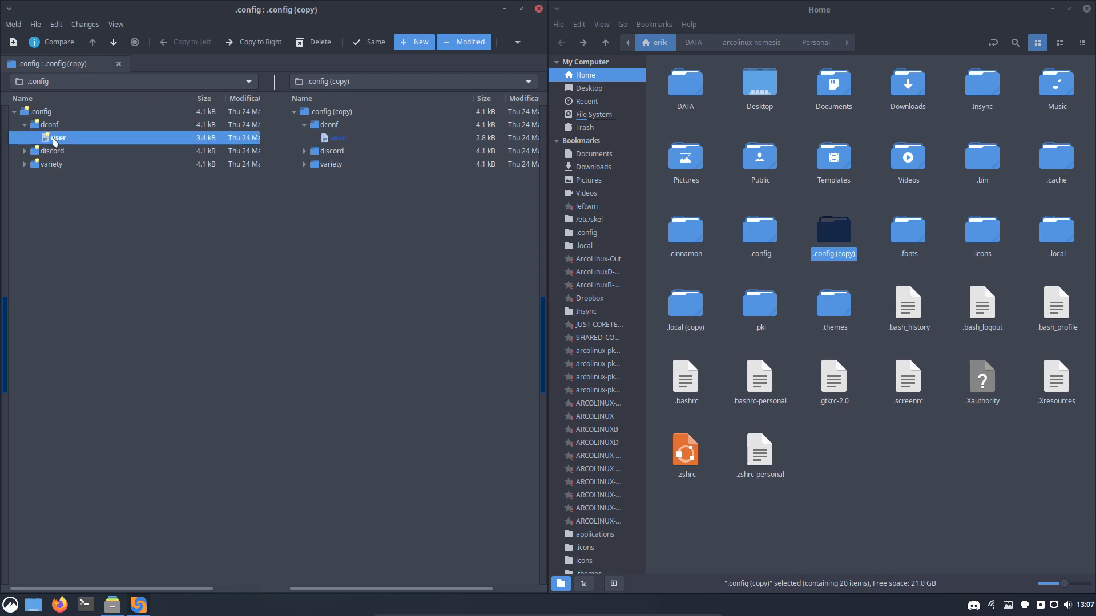
{"action": "left_click", "coordinate": [10, 605]}
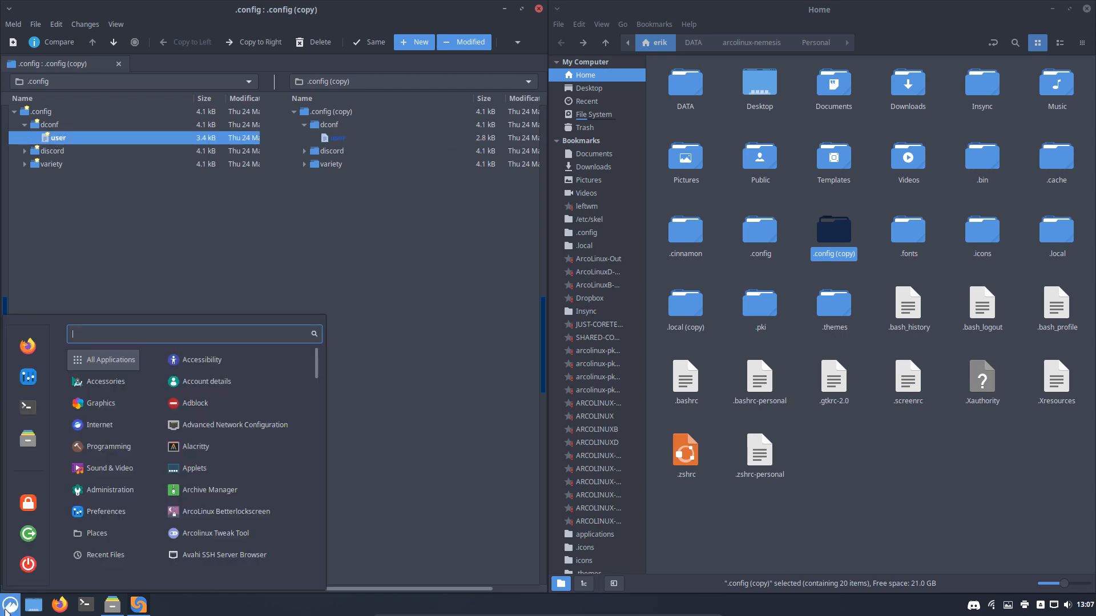
{"action": "left_click", "coordinate": [131, 253]}
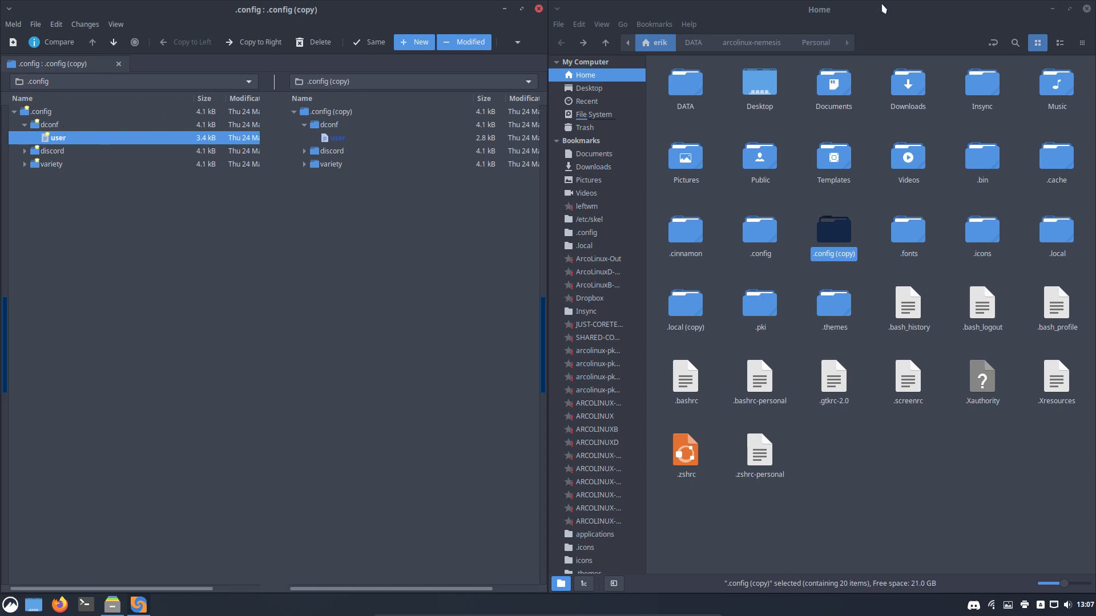
{"action": "left_click_drag", "start_coordinate": [991, 10], "coordinate": [970, 103]}
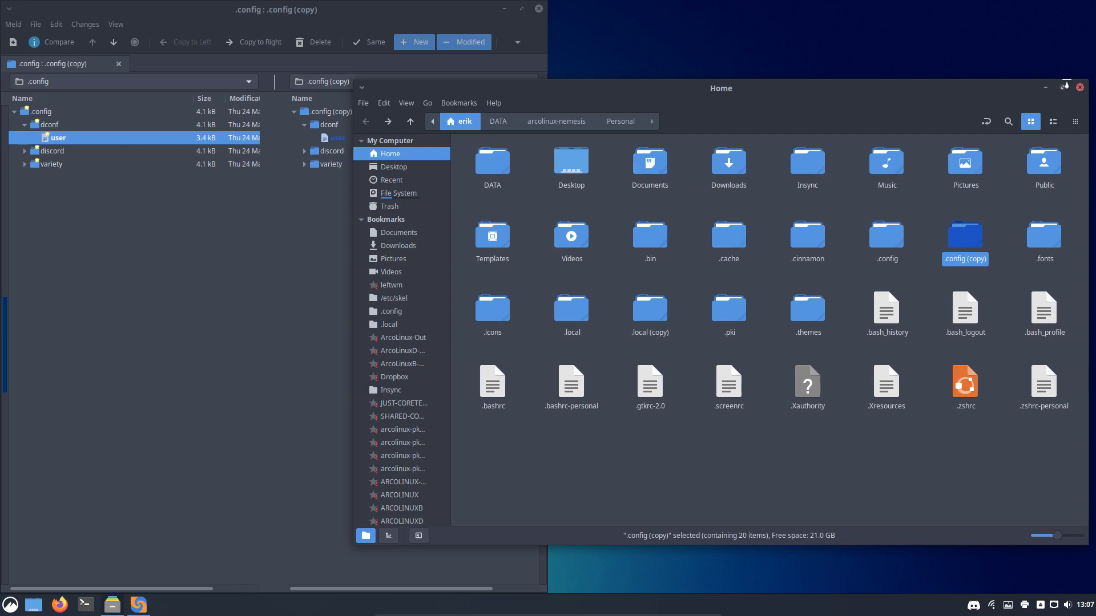
{"action": "left_click", "coordinate": [1079, 88]}
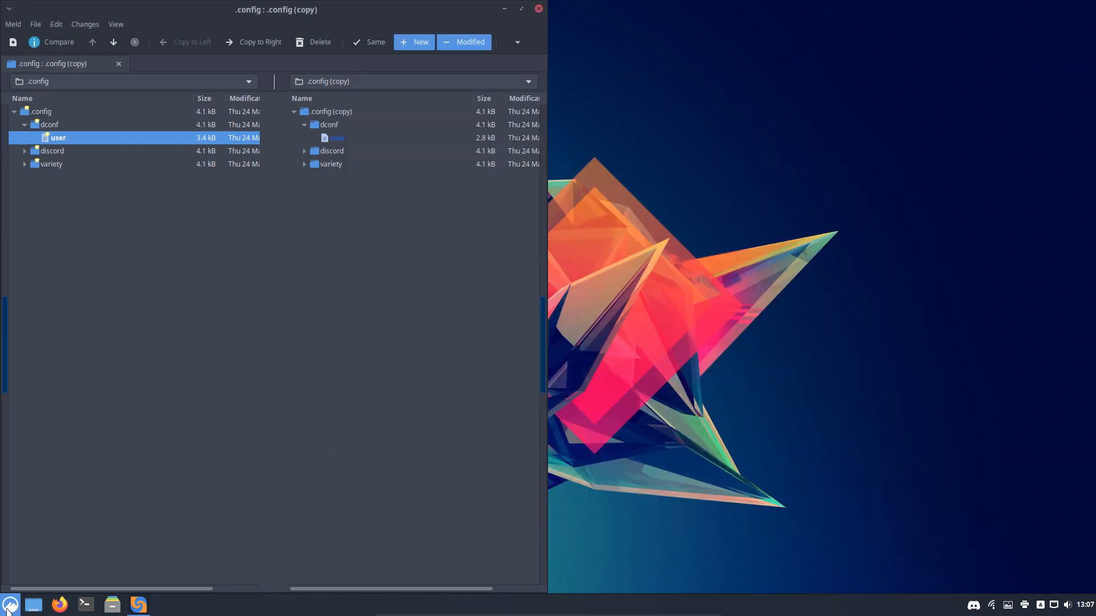
- Launch a second Meld window from the menu
{"action": "right_click", "coordinate": [139, 605]}
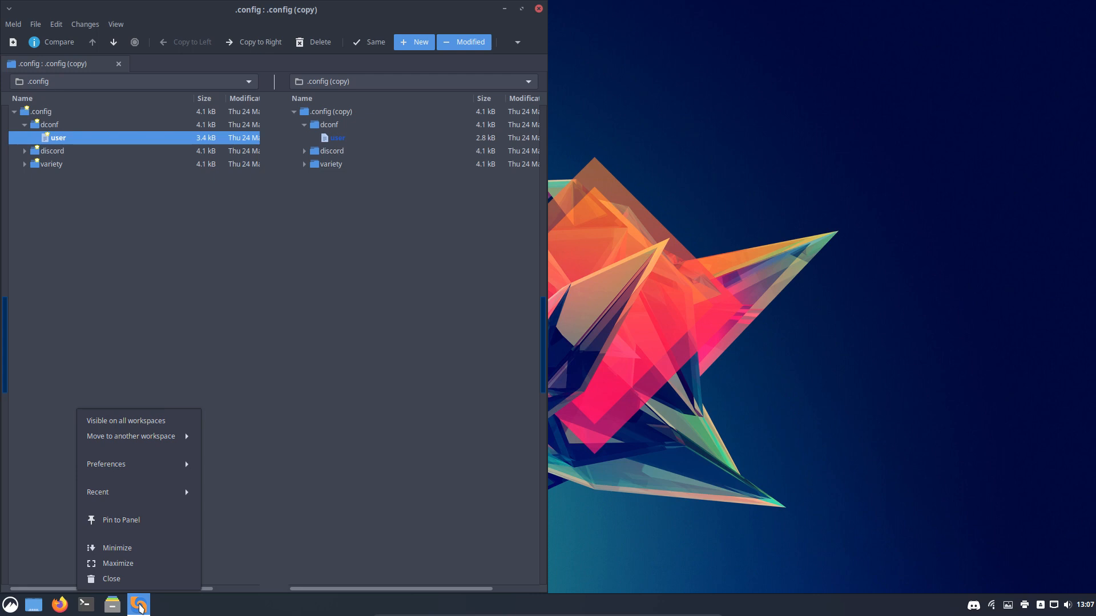
{"action": "left_click", "coordinate": [112, 514]}
{"action": "left_click", "coordinate": [11, 605]}
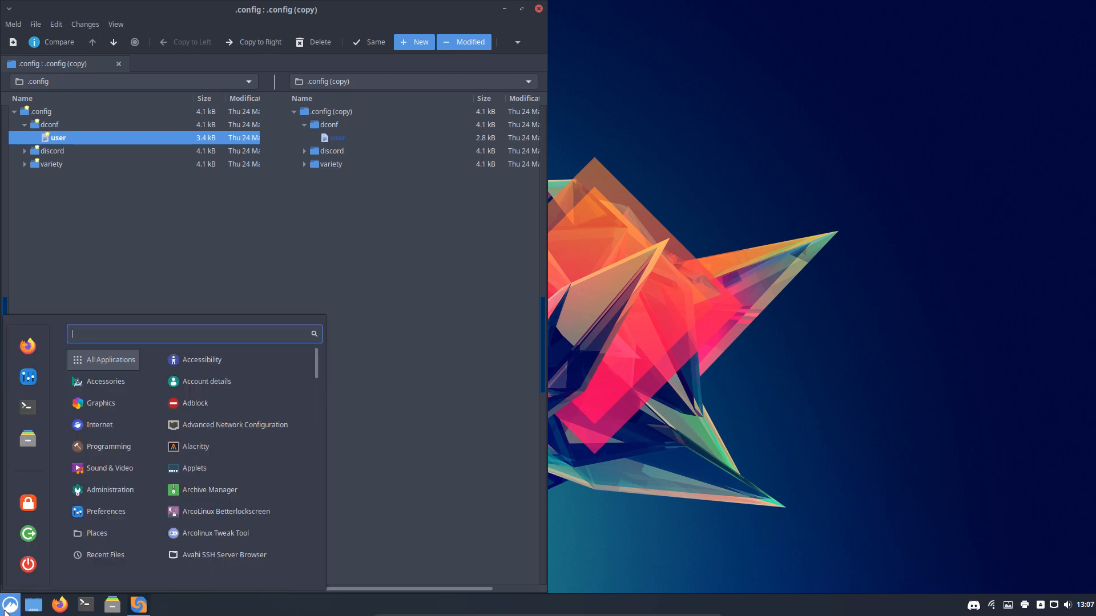
{"action": "type", "text": "mel"}
{"action": "key", "text": "Return"}
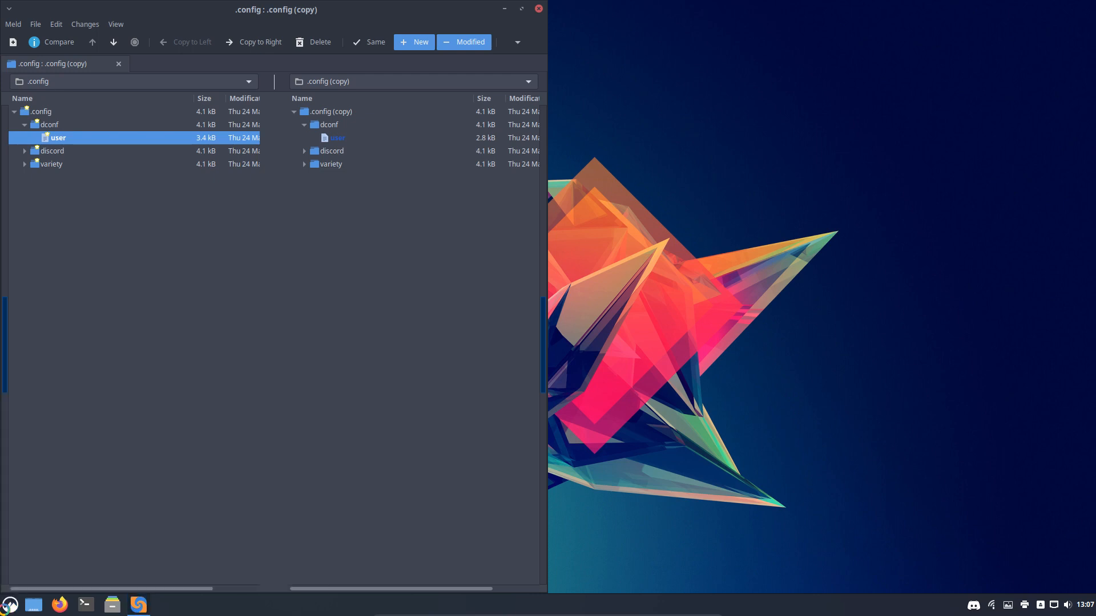
- Choose Directory comparison and browse to .local as the first folder
{"action": "left_click", "coordinate": [558, 215]}
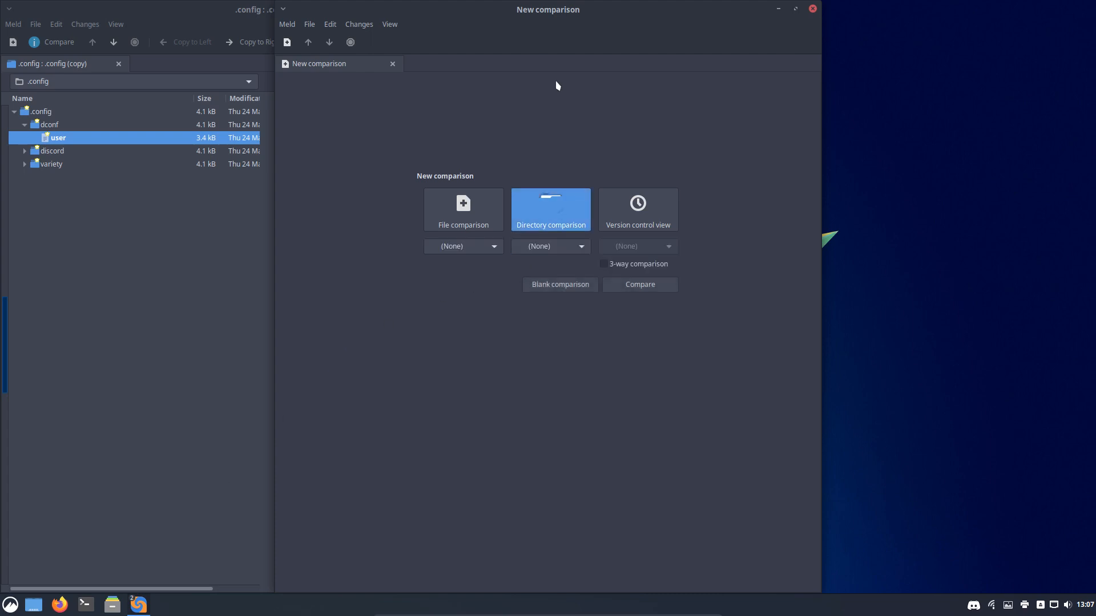
{"action": "left_click", "coordinate": [482, 246]}
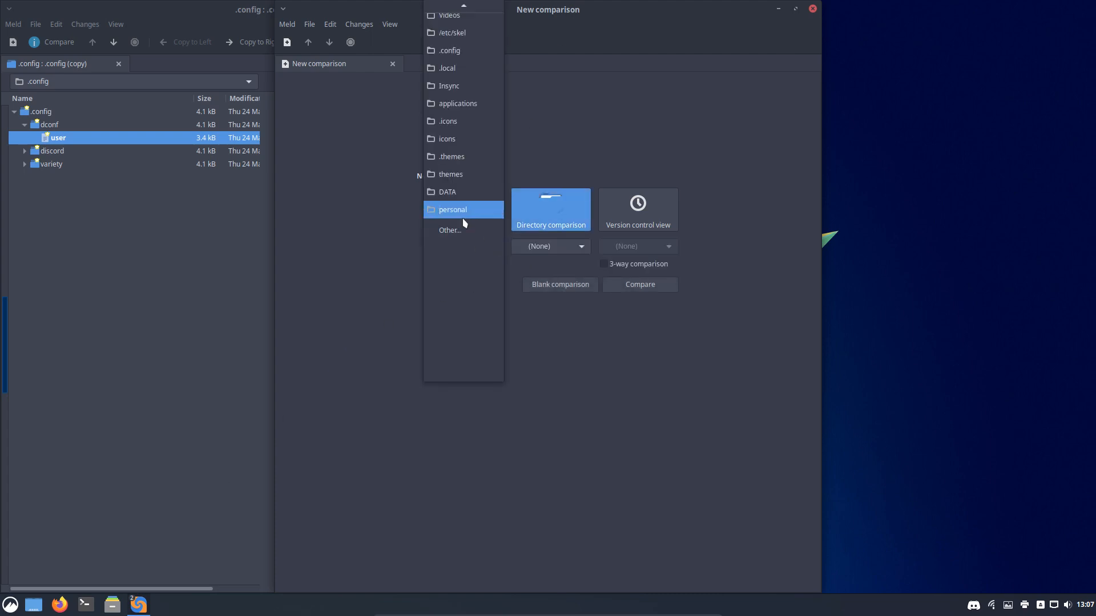
{"action": "left_click", "coordinate": [450, 230]}
{"action": "left_click", "coordinate": [316, 141]}
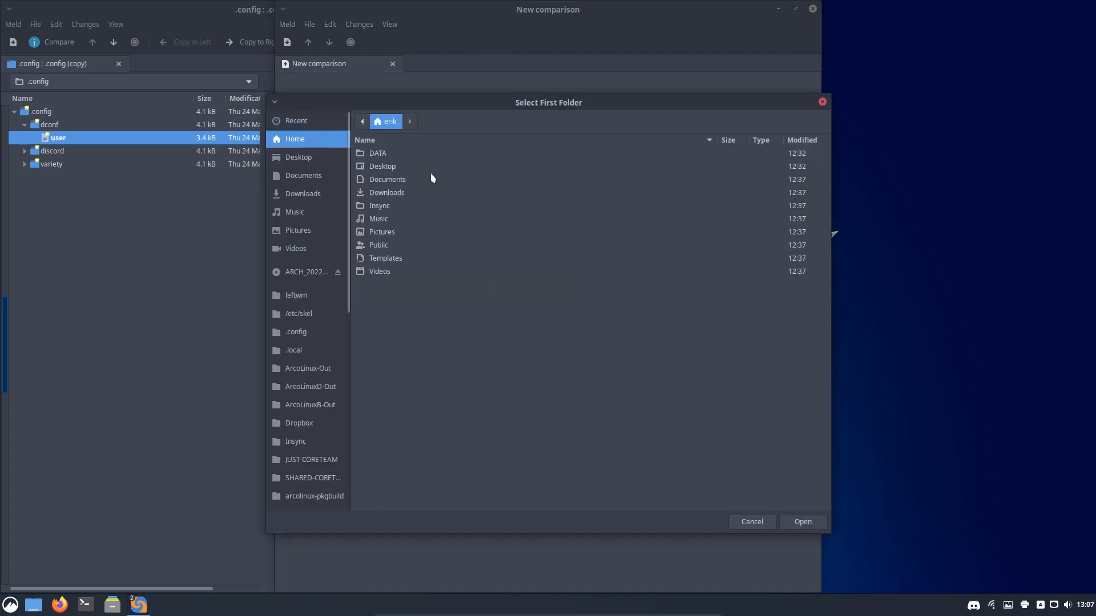
{"action": "key", "text": "ctrl+h"}
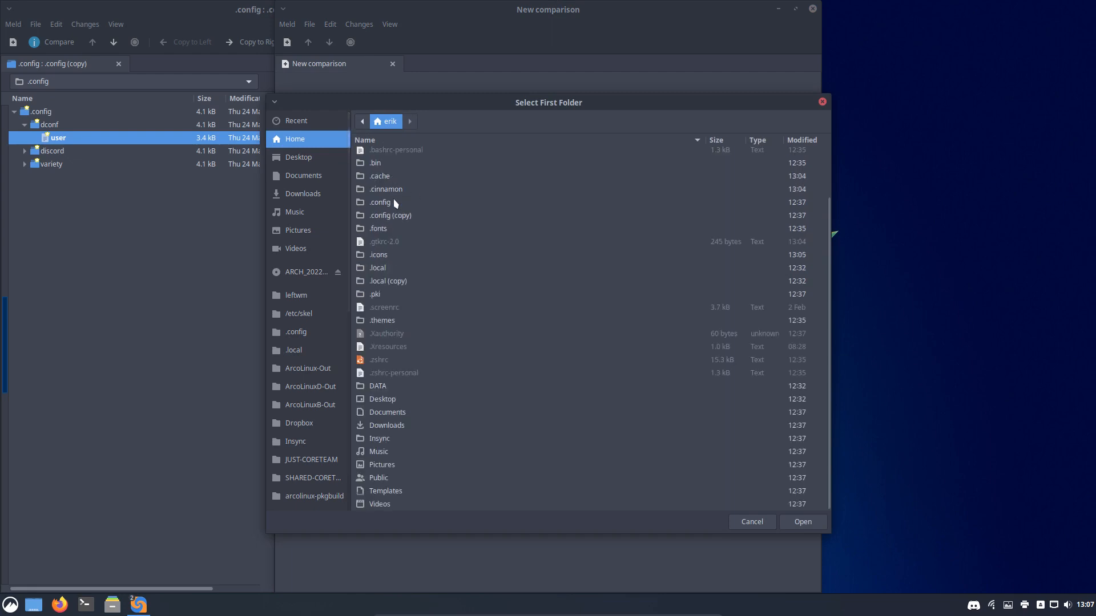
{"action": "left_click", "coordinate": [377, 268]}
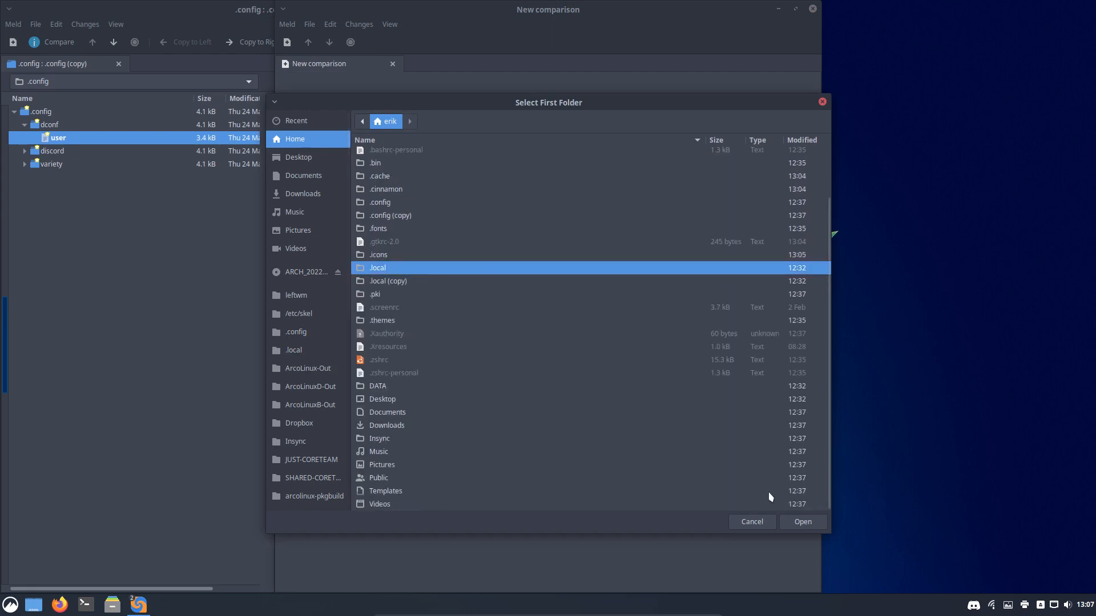
{"action": "left_click", "coordinate": [802, 521]}
- Browse to .local (copy) as the second folder and run the comparison
{"action": "left_click", "coordinate": [557, 247]}
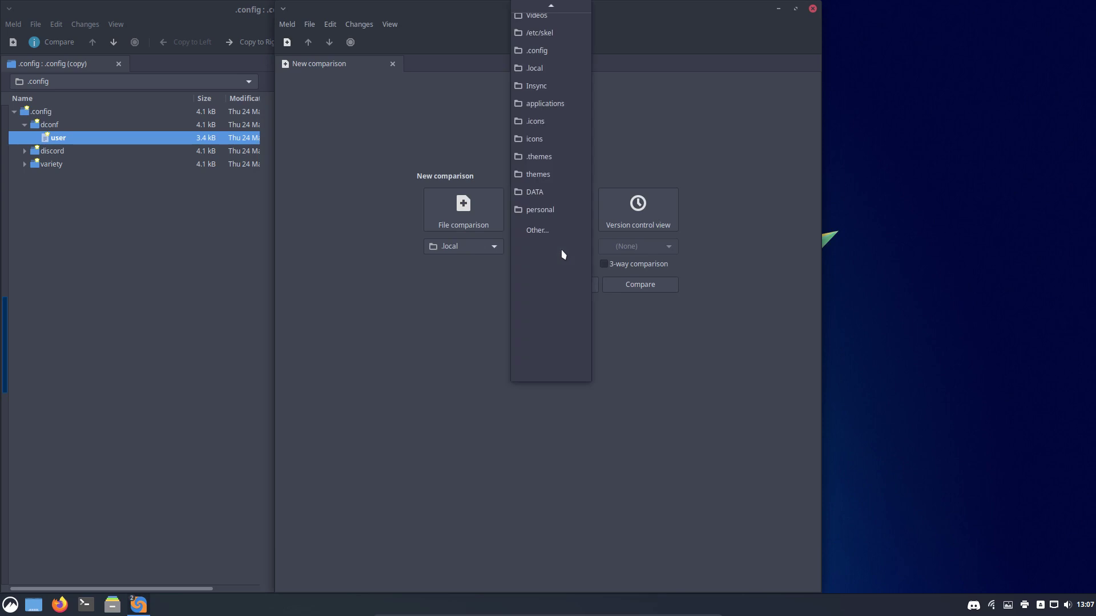
{"action": "left_click", "coordinate": [539, 230]}
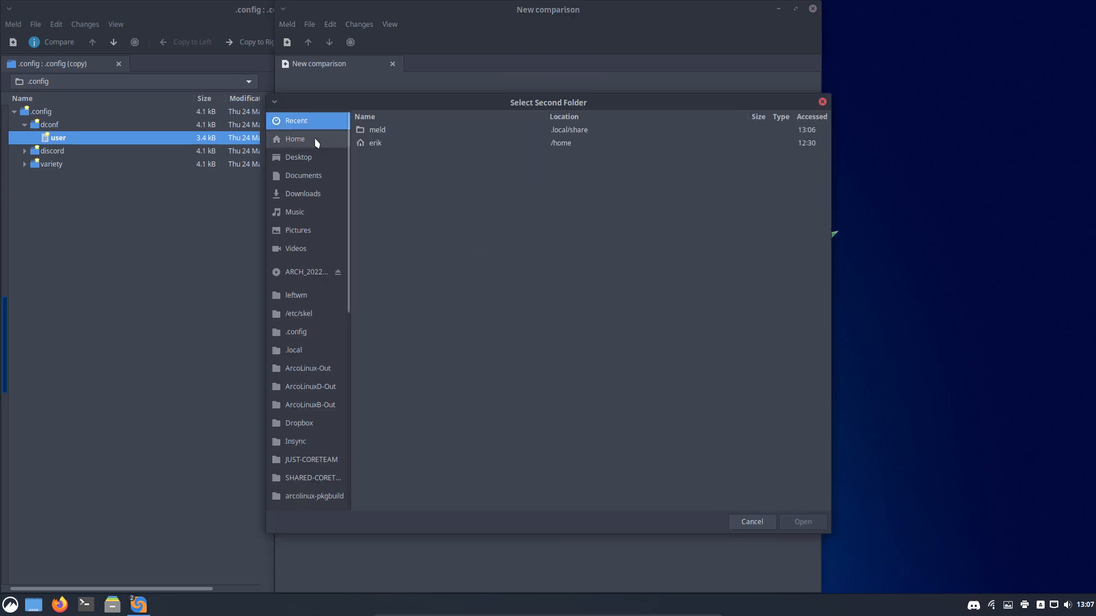
{"action": "left_click", "coordinate": [295, 139]}
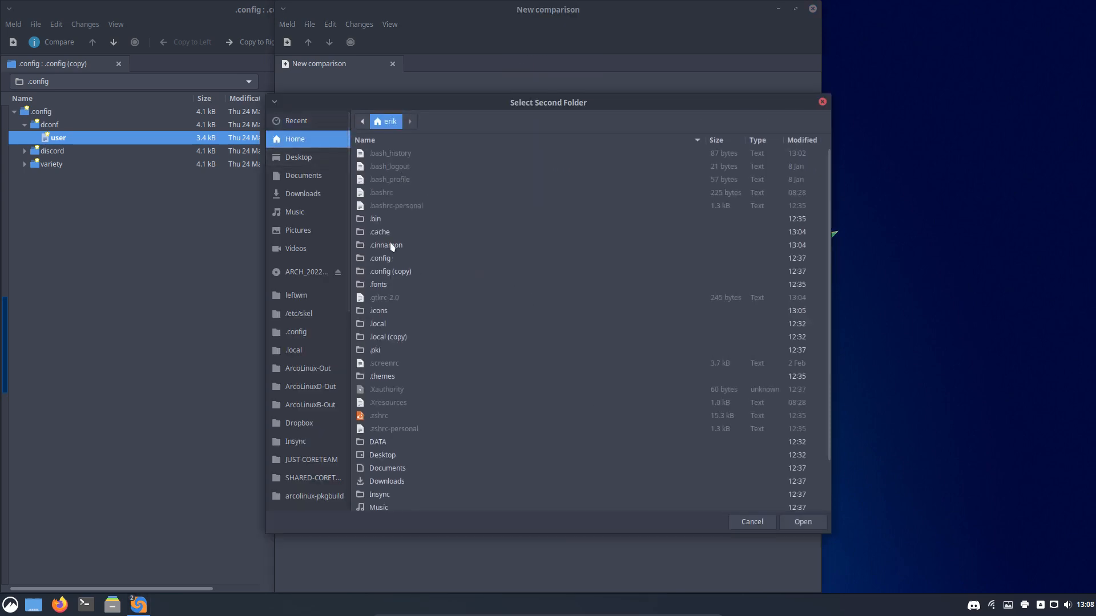
{"action": "scroll", "coordinate": [394, 248], "scroll_direction": "down", "scroll_amount": 2}
{"action": "left_click", "coordinate": [398, 282]}
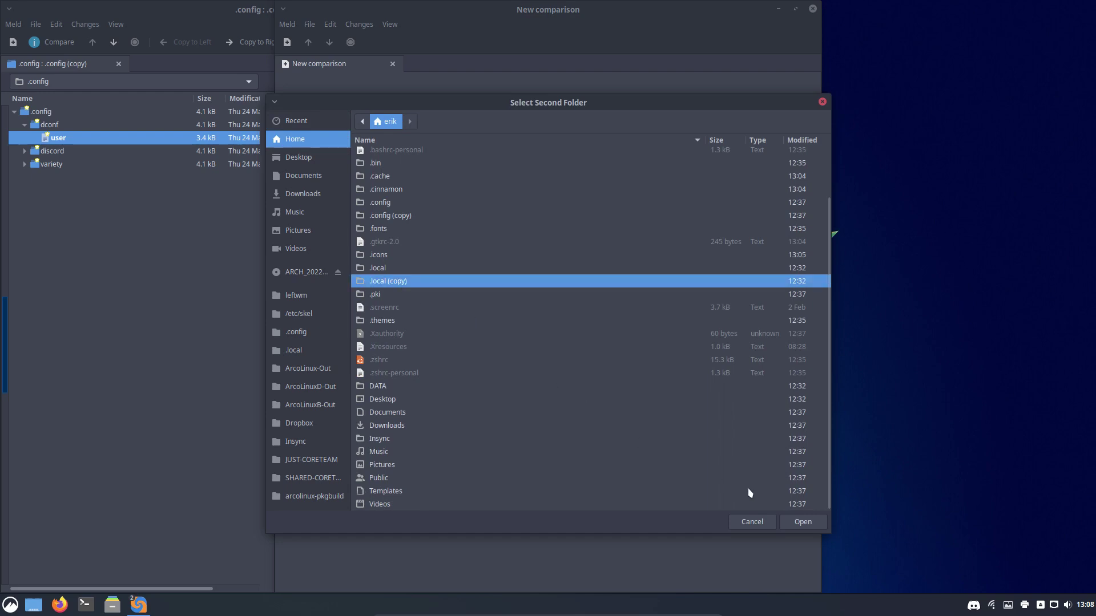
{"action": "left_click", "coordinate": [803, 522]}
{"action": "left_click", "coordinate": [640, 284]}
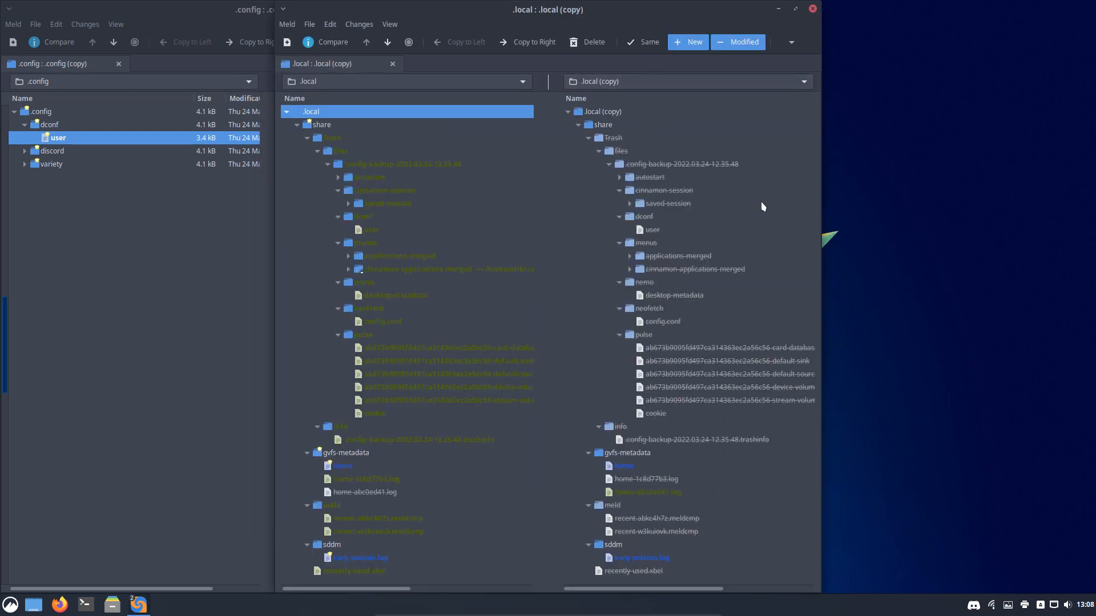
- Maximize Meld, collapse Trash and look over the differing .local entries down to recently-used.xbel
{"action": "double_click", "coordinate": [796, 10]}
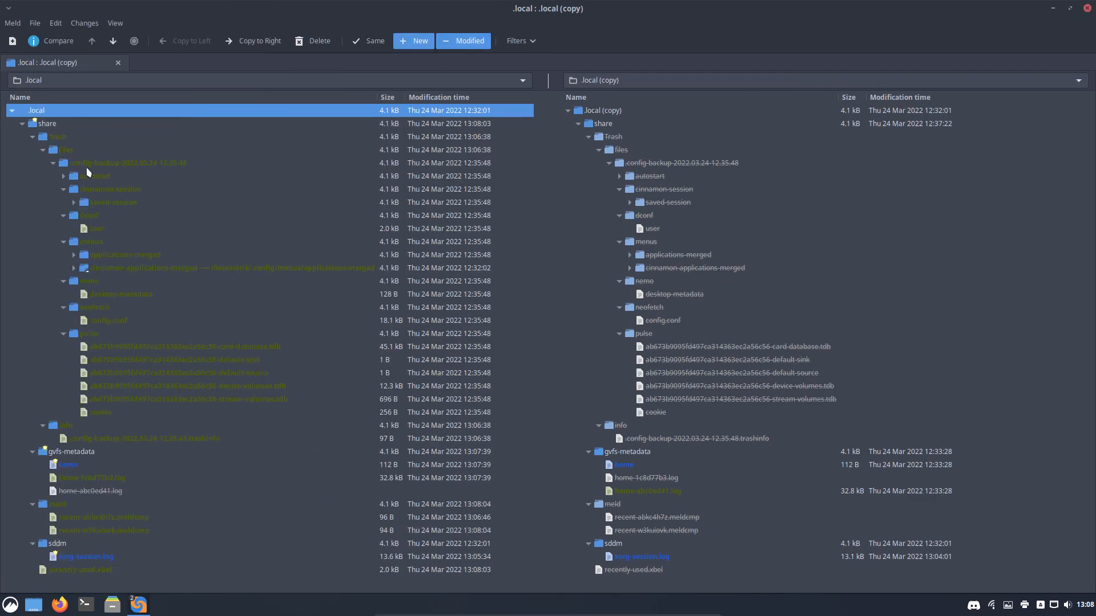
{"action": "left_click", "coordinate": [74, 137]}
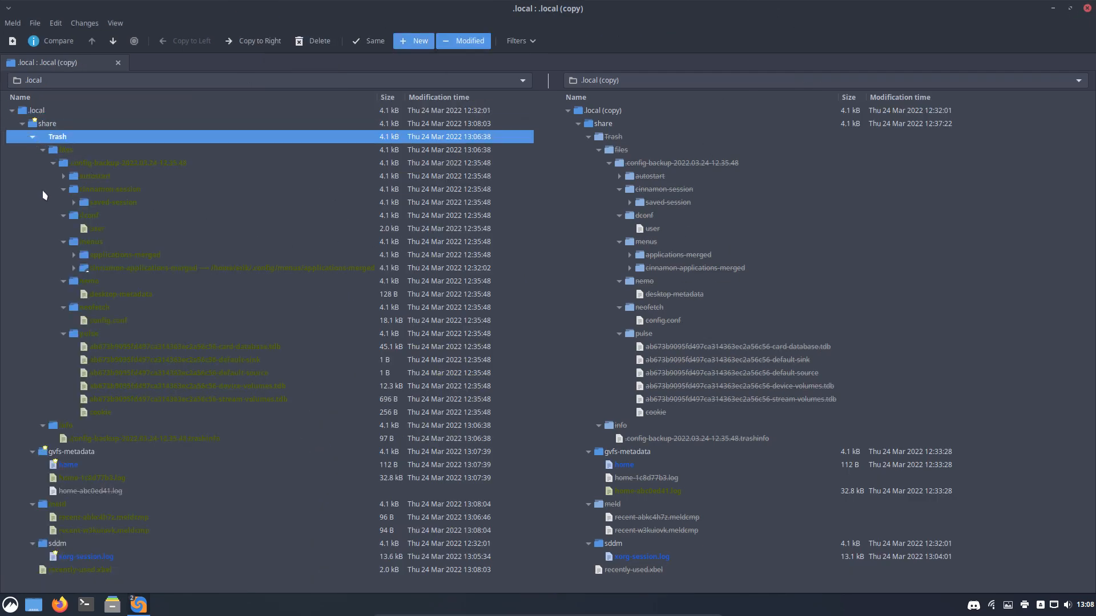
{"action": "left_click", "coordinate": [33, 137]}
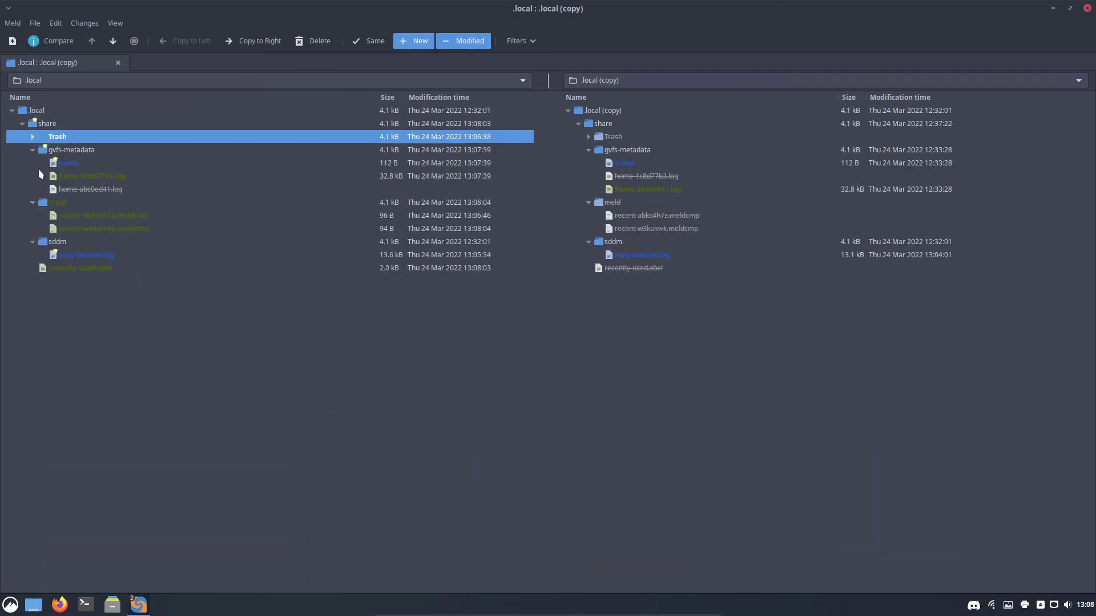
{"action": "left_click", "coordinate": [93, 176]}
{"action": "left_click", "coordinate": [66, 203]}
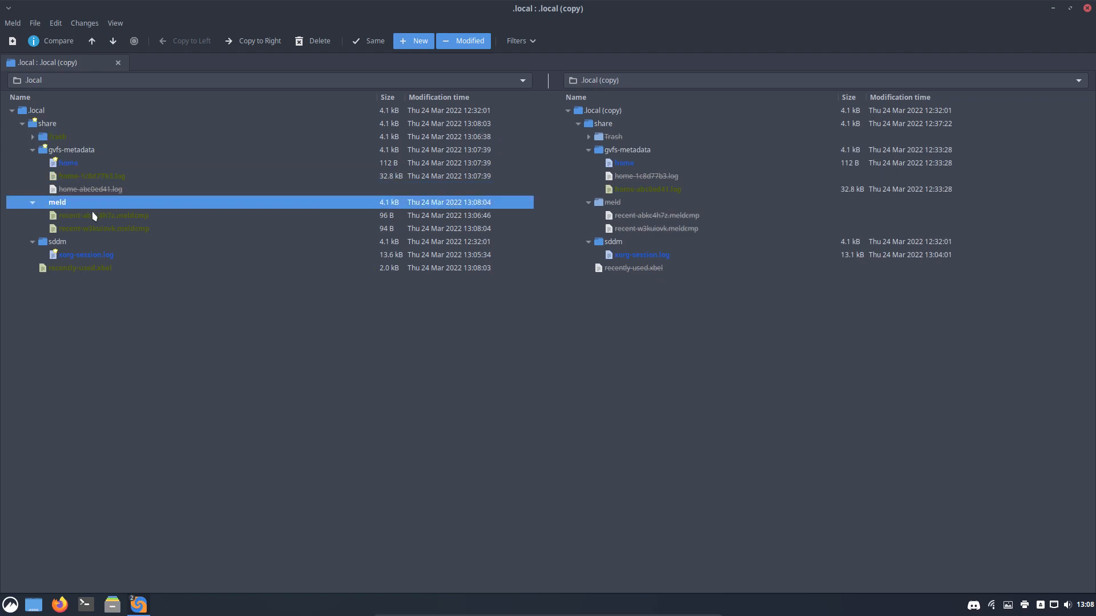
{"action": "left_click", "coordinate": [94, 215]}
{"action": "left_click", "coordinate": [95, 255]}
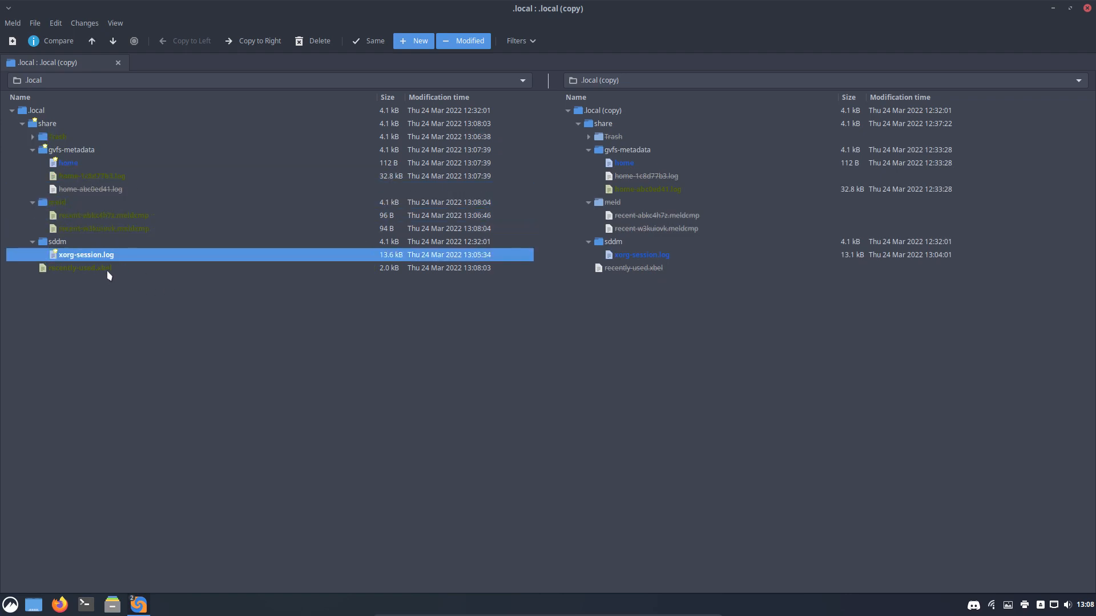
{"action": "left_click", "coordinate": [122, 272]}
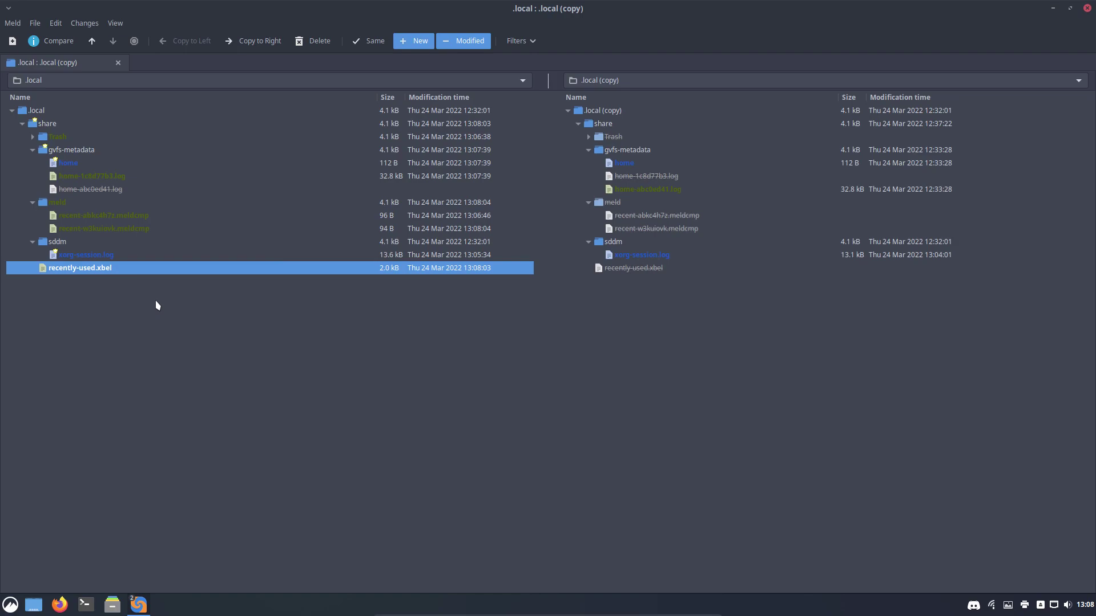
- Compare xorg-session.log side by side, close it, then close the .local comparison window
{"action": "double_click", "coordinate": [114, 255]}
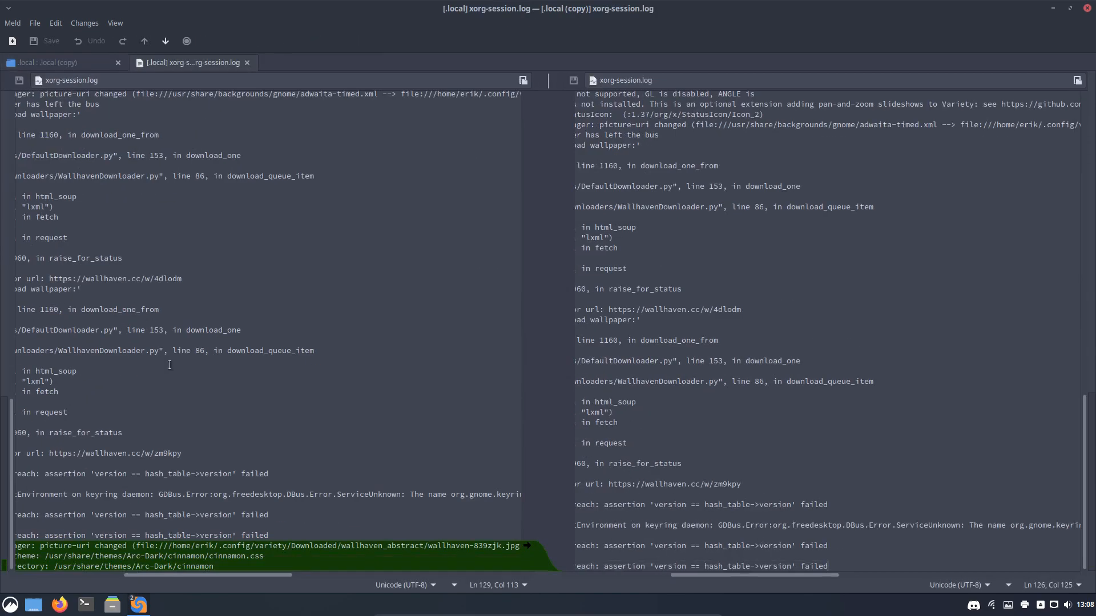
{"action": "left_click_drag", "start_coordinate": [205, 575], "coordinate": [2, 585]}
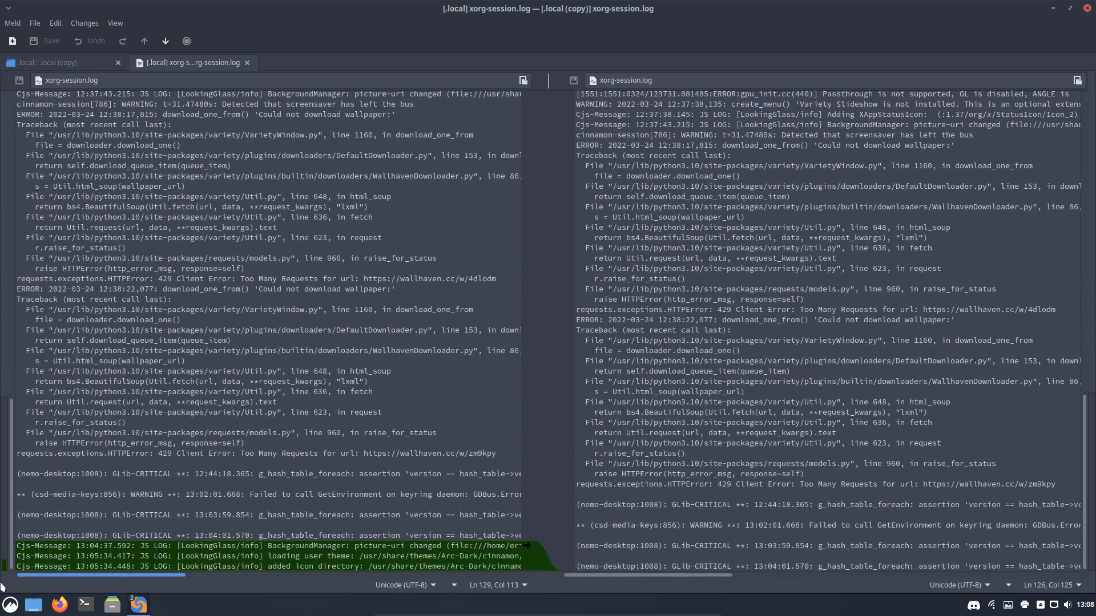
{"action": "left_click", "coordinate": [248, 62]}
{"action": "left_click", "coordinate": [111, 268]}
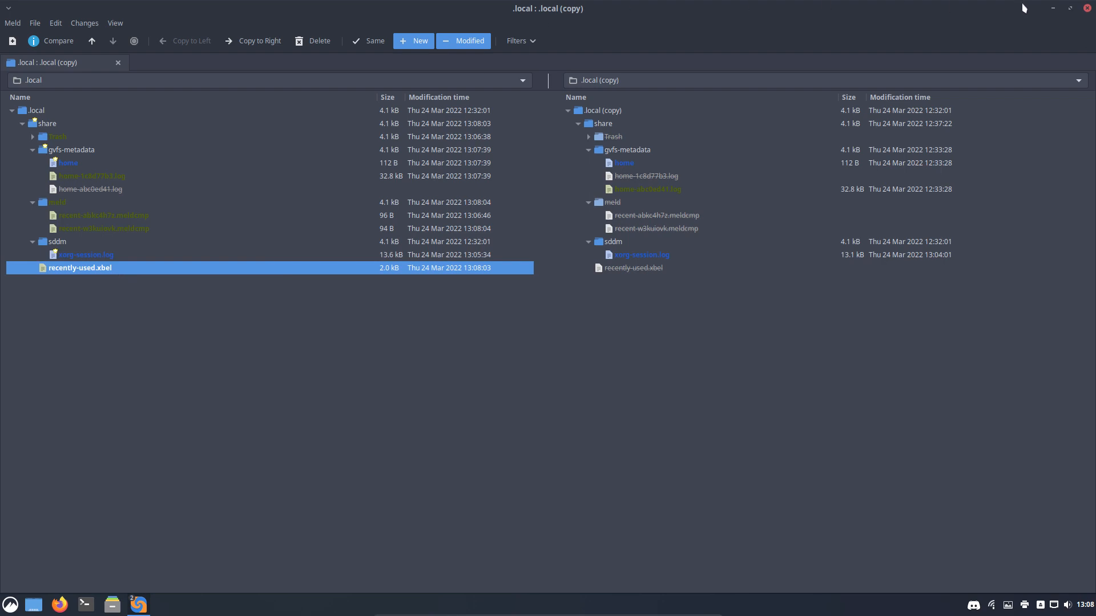
{"action": "left_click", "coordinate": [1087, 8]}
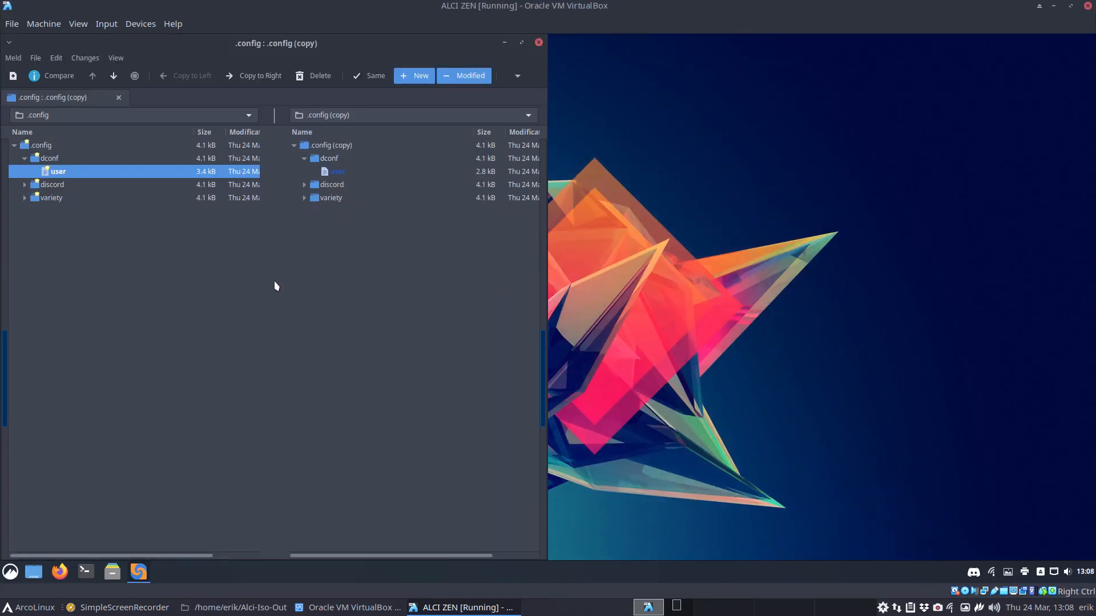
- Launch the VM's File Manager from the Machine menu and browse the host side to /home/erik/Desktop
{"action": "left_click_drag", "start_coordinate": [466, 7], "coordinate": [707, 107]}
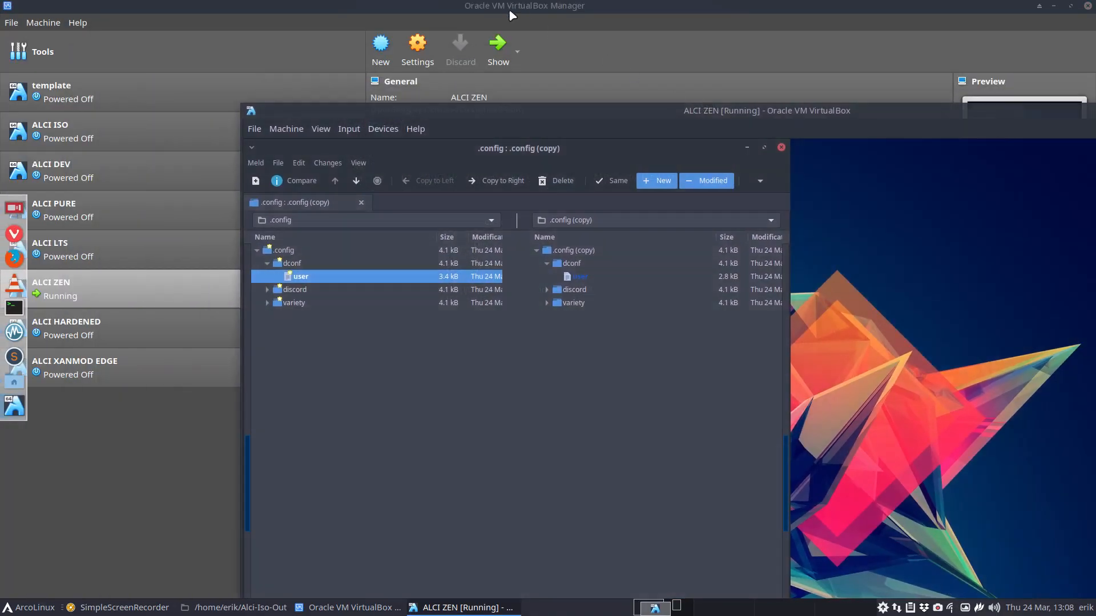
{"action": "left_click", "coordinate": [284, 130]}
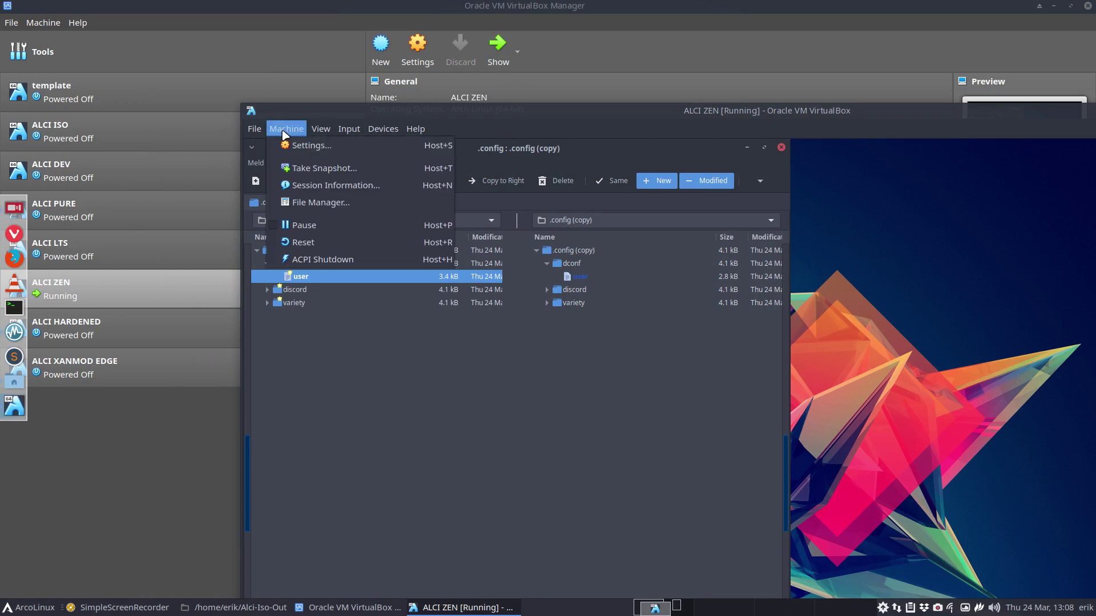
{"action": "left_click", "coordinate": [319, 206]}
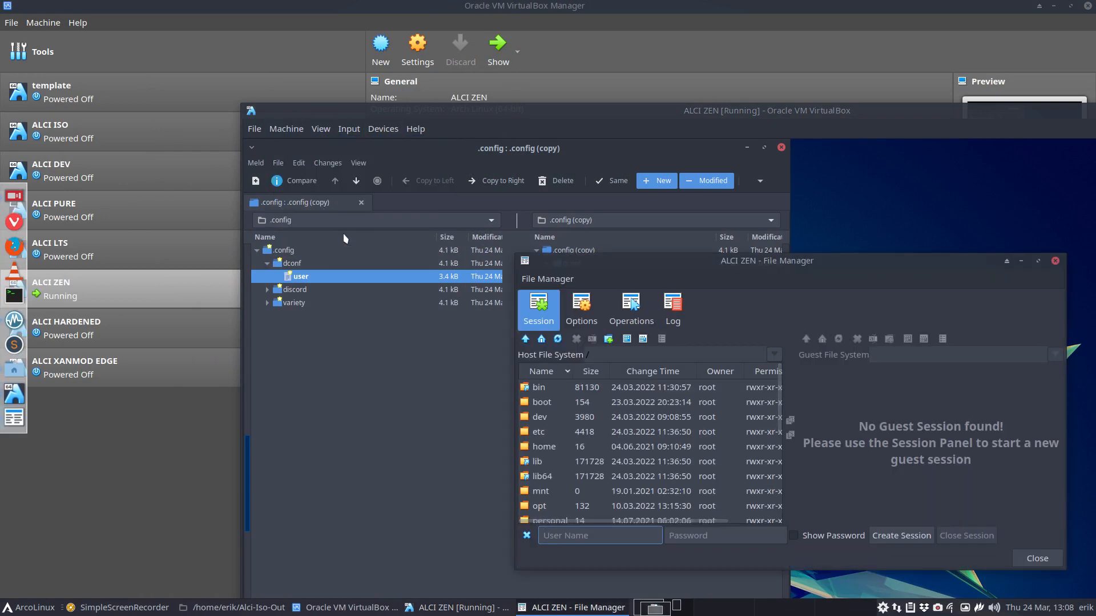
{"action": "double_click", "coordinate": [553, 446]}
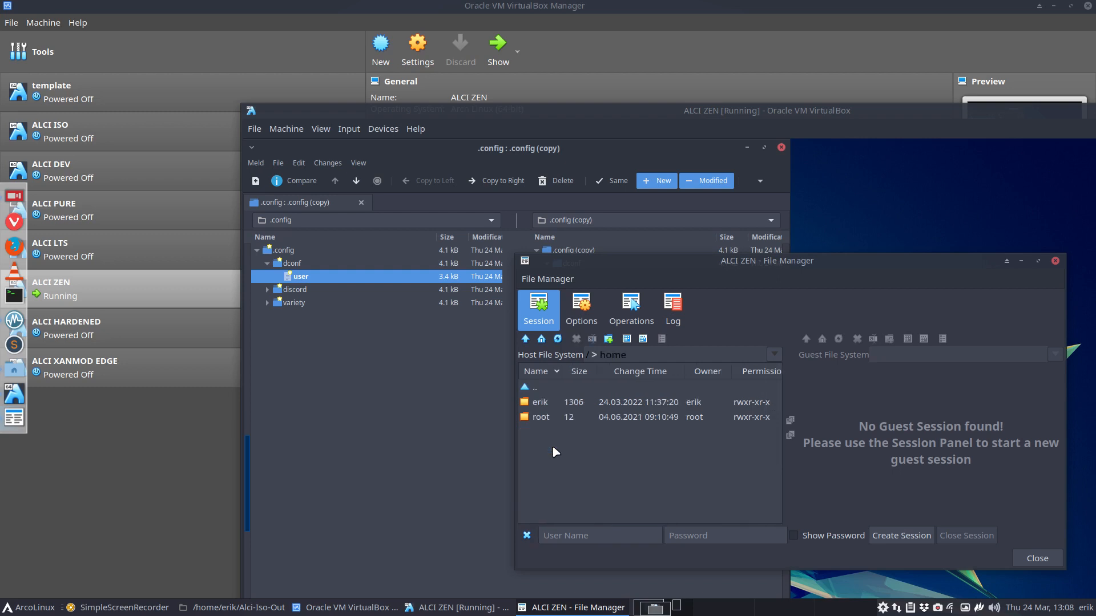
{"action": "double_click", "coordinate": [545, 402]}
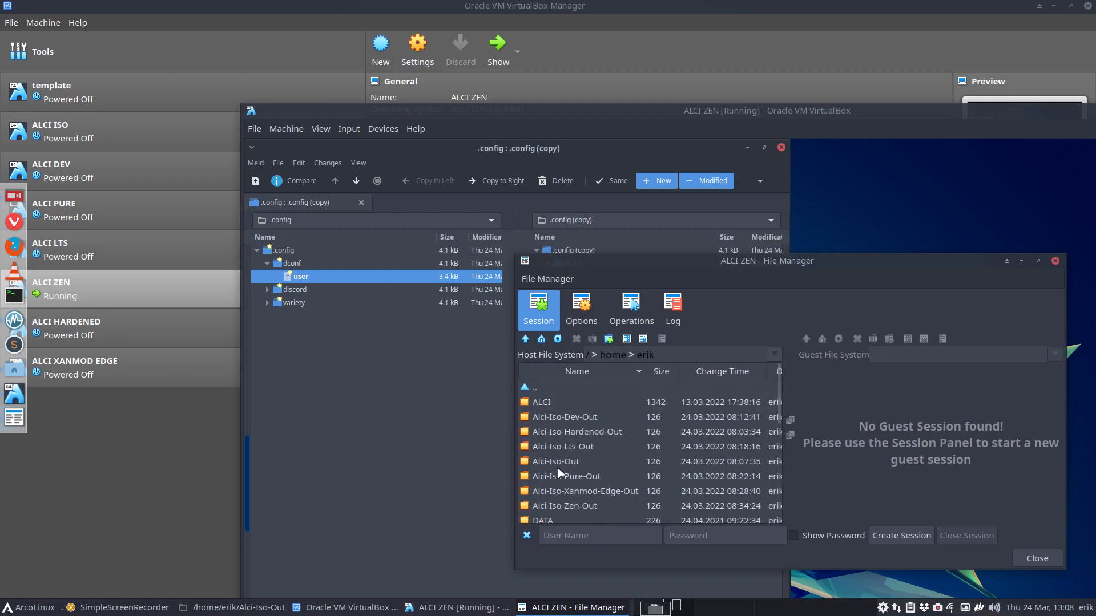
{"action": "scroll", "coordinate": [557, 466], "scroll_direction": "down", "scroll_amount": 1}
{"action": "double_click", "coordinate": [549, 431]}
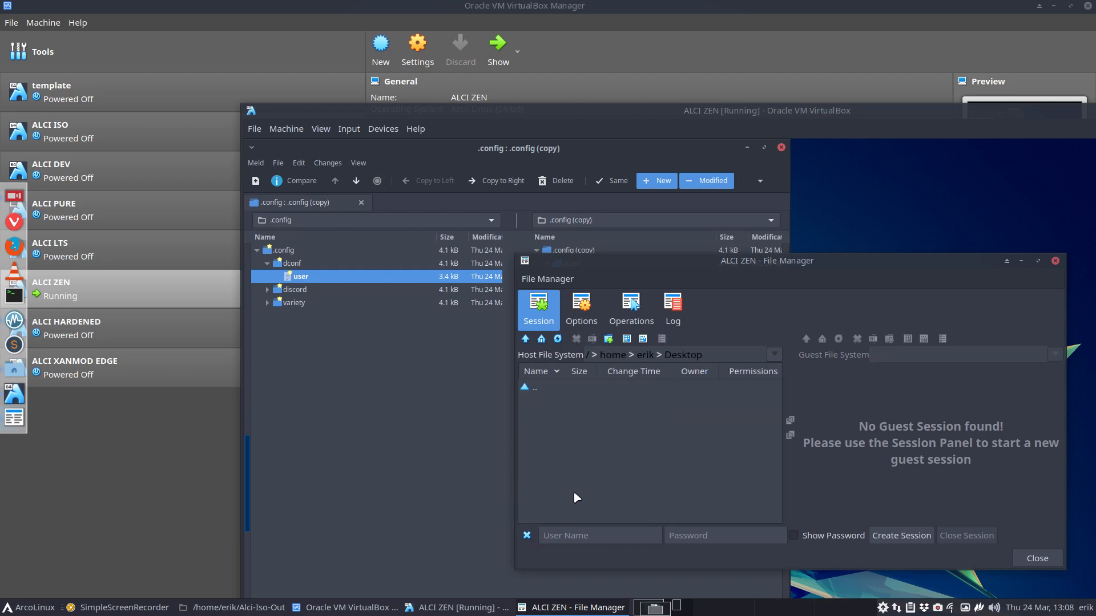
- Fill in the guest user name and password and maximize the File Manager
{"action": "left_click", "coordinate": [604, 535]}
{"action": "key", "text": "Tab"}
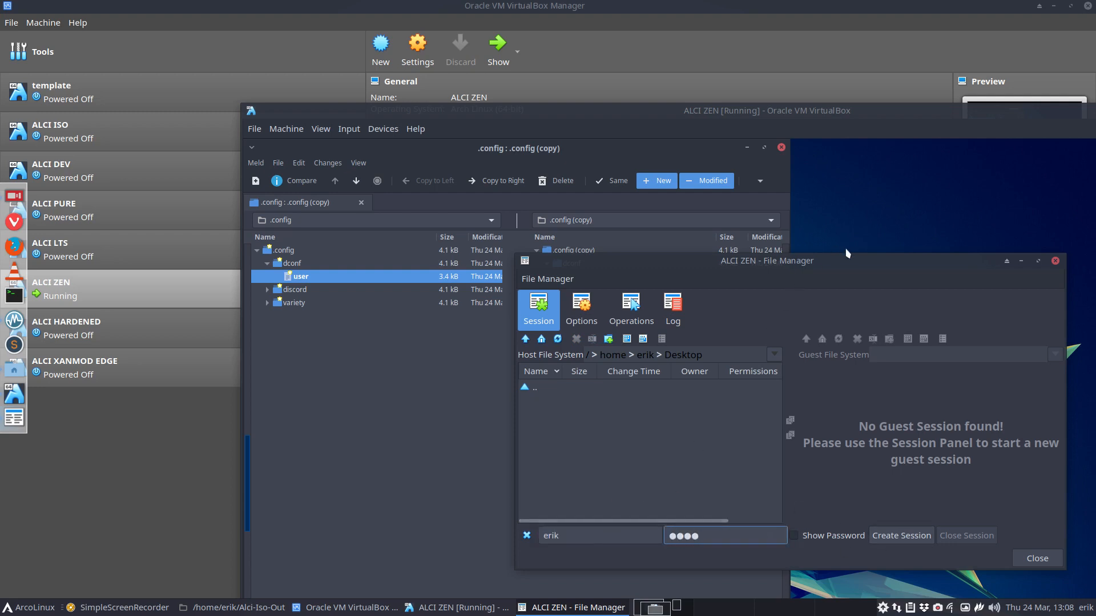
{"action": "double_click", "coordinate": [853, 260]}
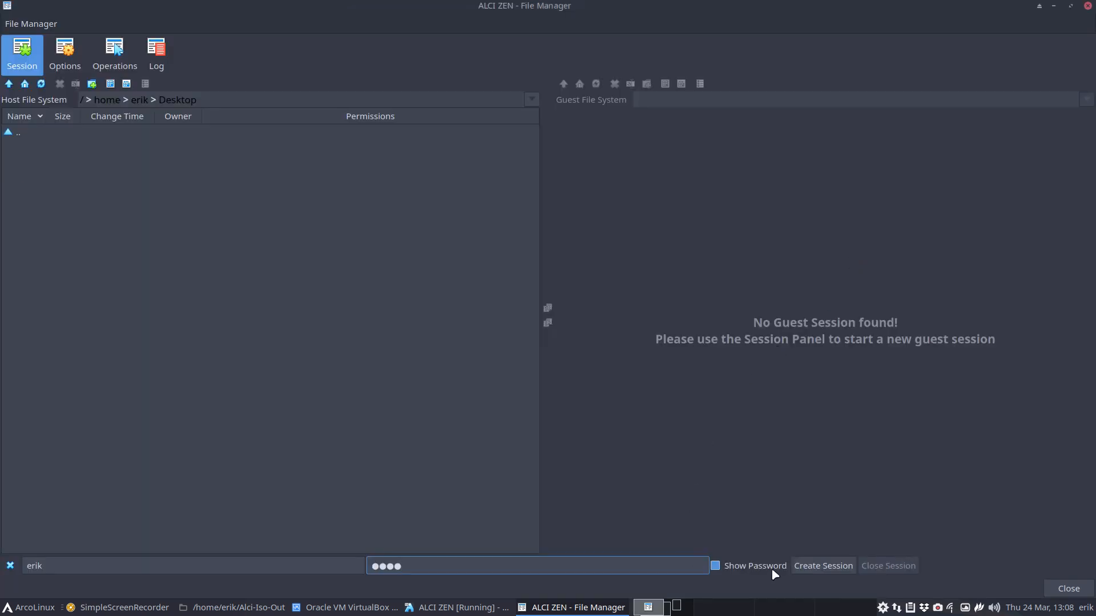
- Create the guest session and browse its side to /home/erik
{"action": "left_click", "coordinate": [823, 565]}
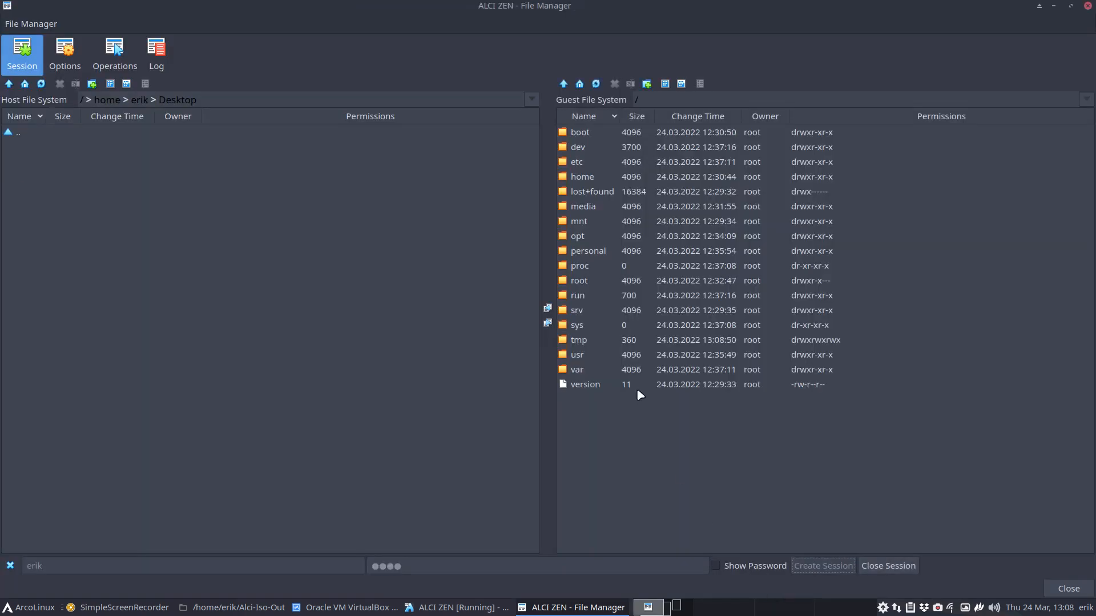
{"action": "double_click", "coordinate": [583, 177]}
{"action": "double_click", "coordinate": [579, 147]}
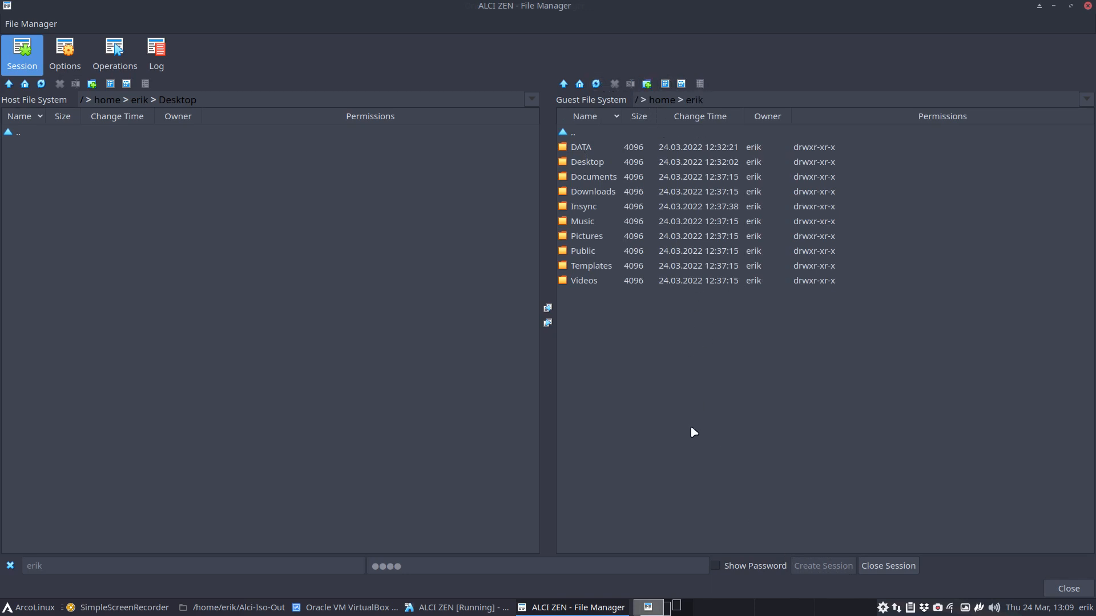
- Restore and close the File Manager, then close the Meld .config comparison
{"action": "double_click", "coordinate": [632, 6]}
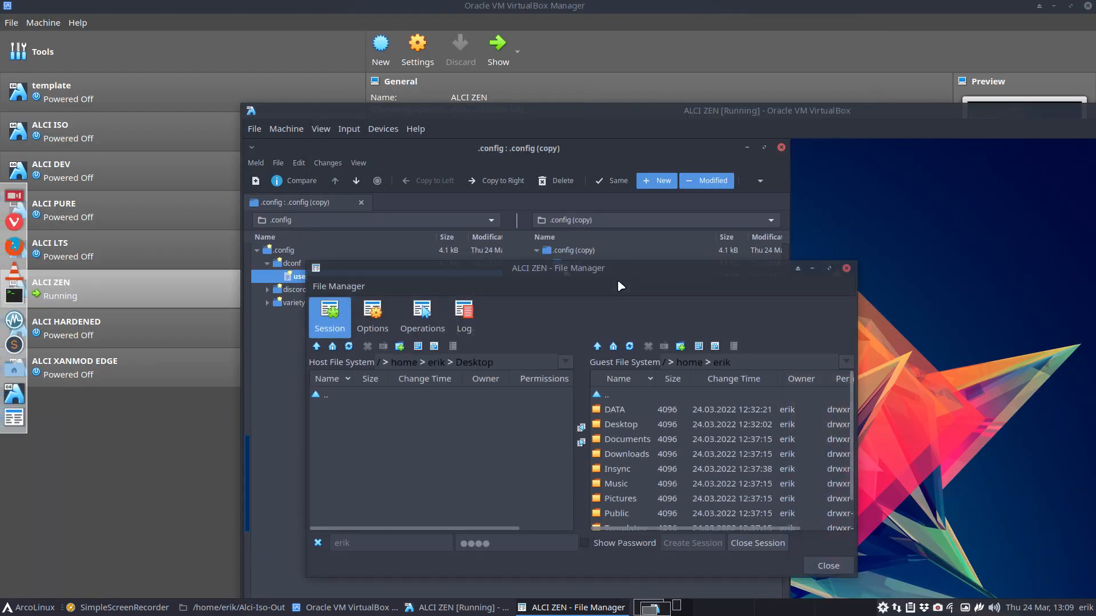
{"action": "left_click", "coordinate": [616, 245]}
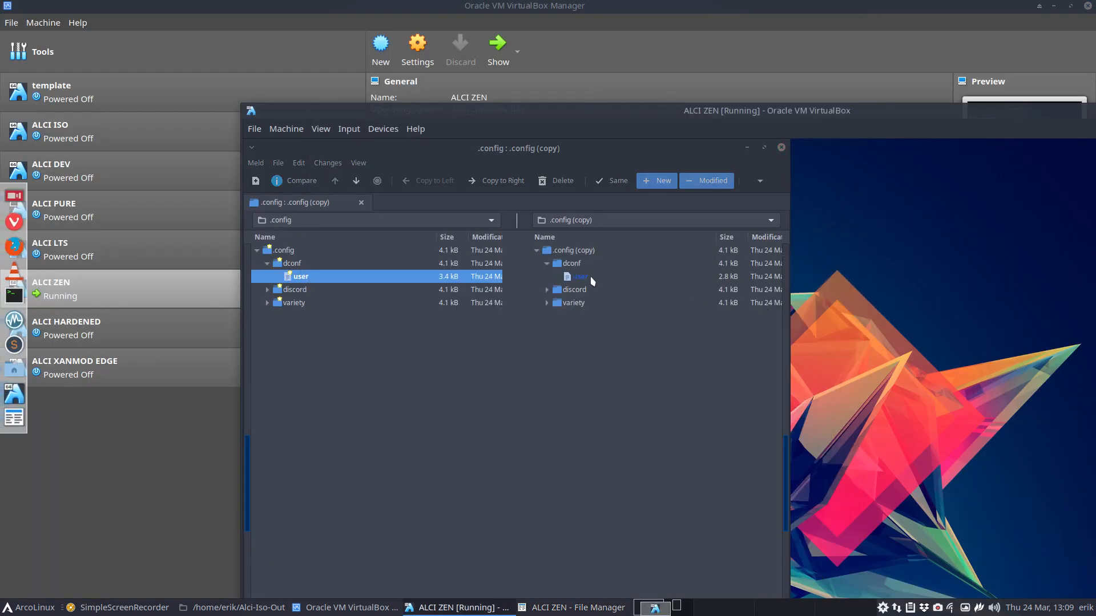
{"action": "left_click", "coordinate": [779, 152]}
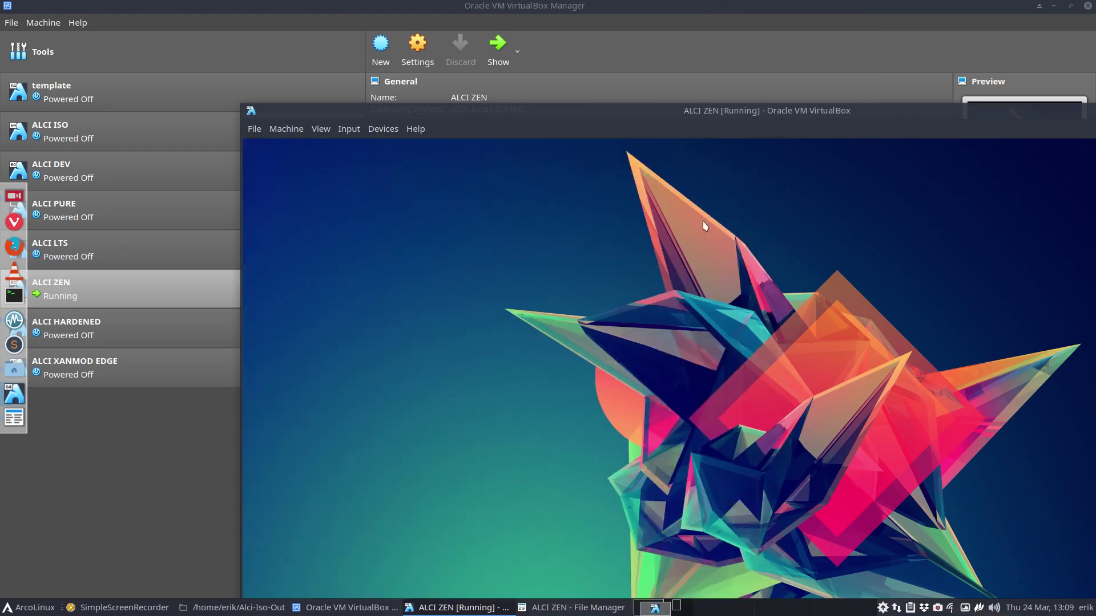
- In the guest's Nemo, copy ~/.config/dconf/user onto the guest Desktop
{"action": "double_click", "coordinate": [601, 110]}
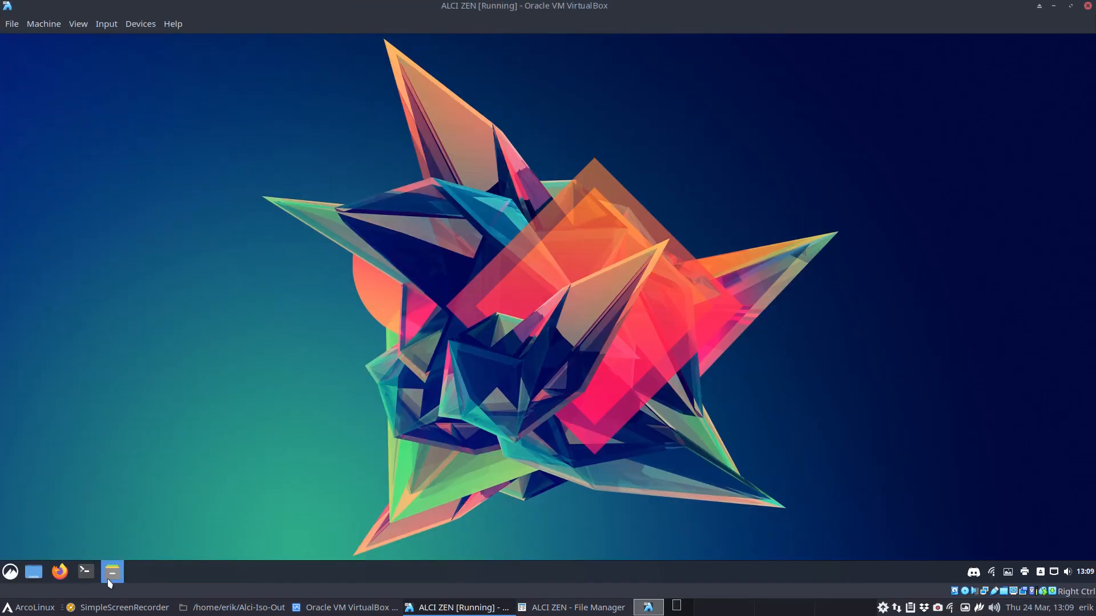
{"action": "left_click", "coordinate": [112, 571]}
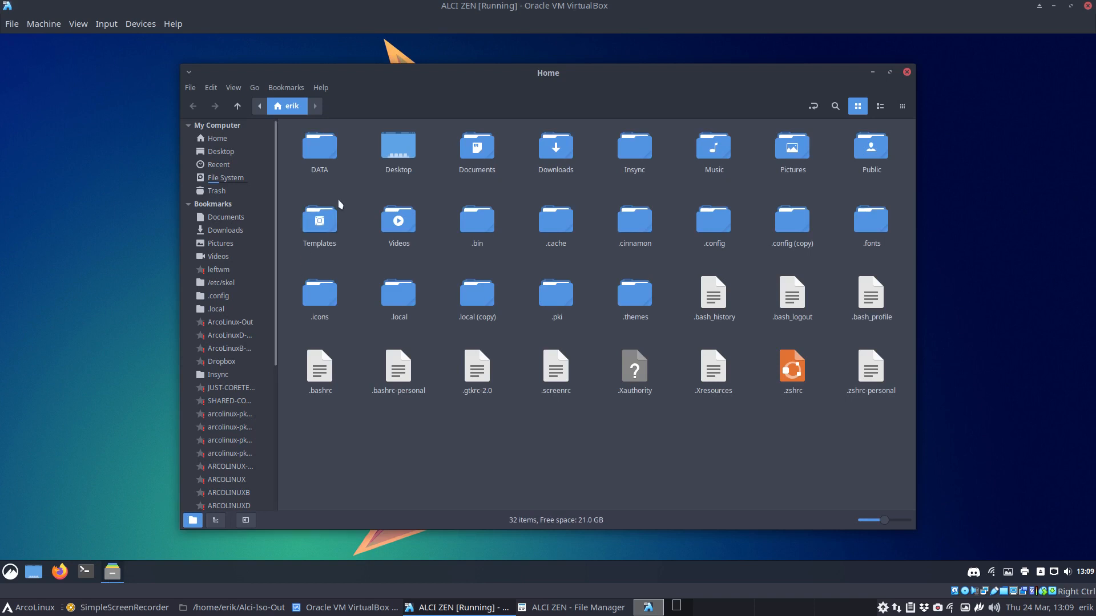
{"action": "double_click", "coordinate": [713, 221]}
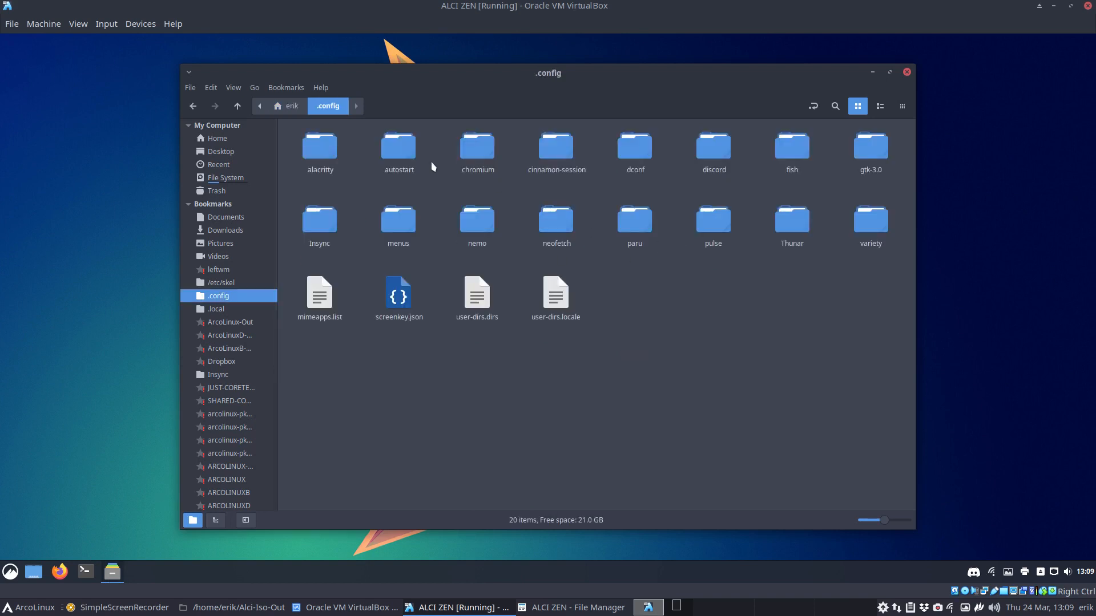
{"action": "double_click", "coordinate": [634, 150]}
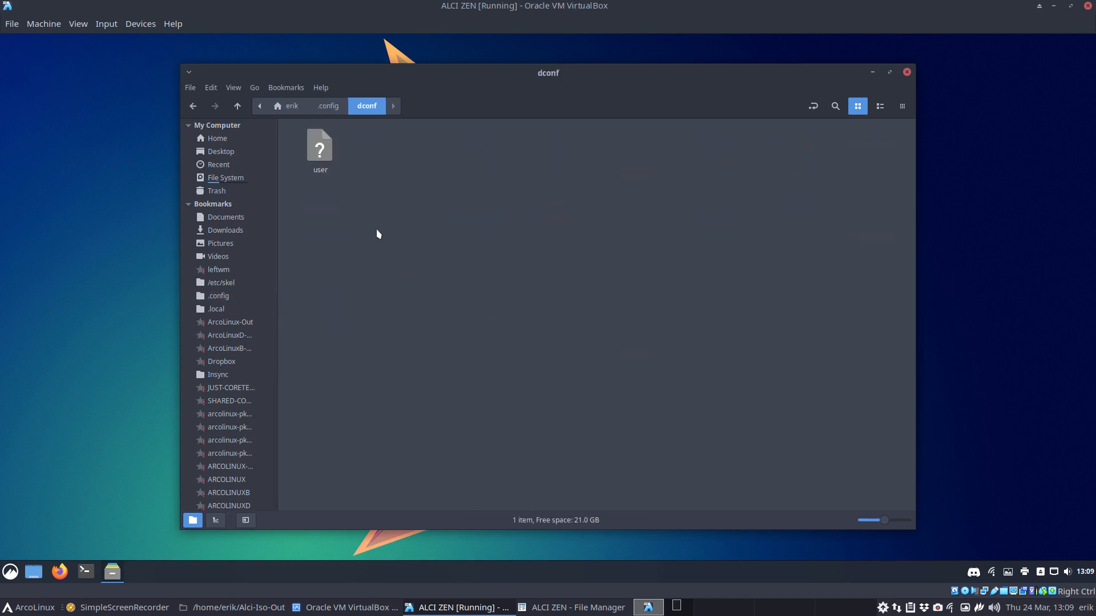
{"action": "left_click", "coordinate": [320, 149]}
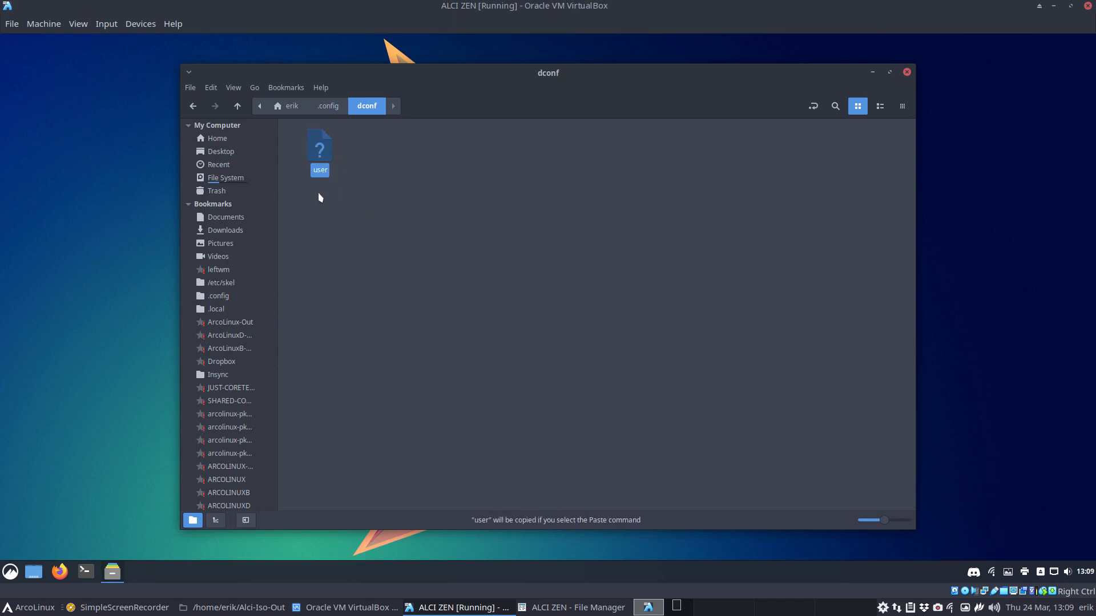
{"action": "left_click", "coordinate": [221, 151]}
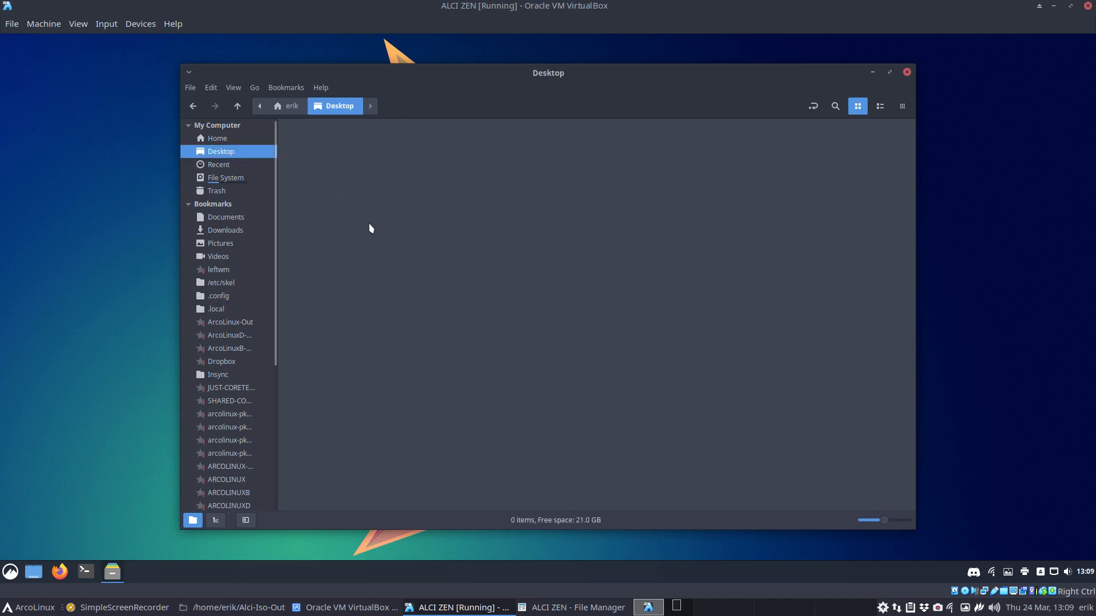
{"action": "key", "text": "ctrl+v"}
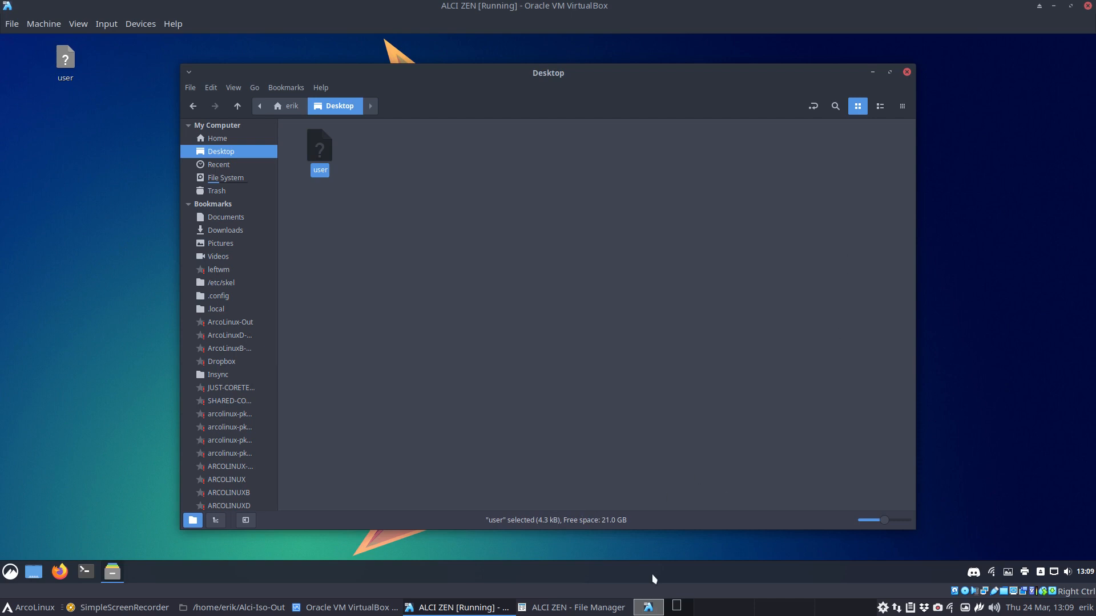
- Transfer the user file from the guest Desktop to the host Desktop via VirtualBox File Manager
{"action": "left_click", "coordinate": [578, 608]}
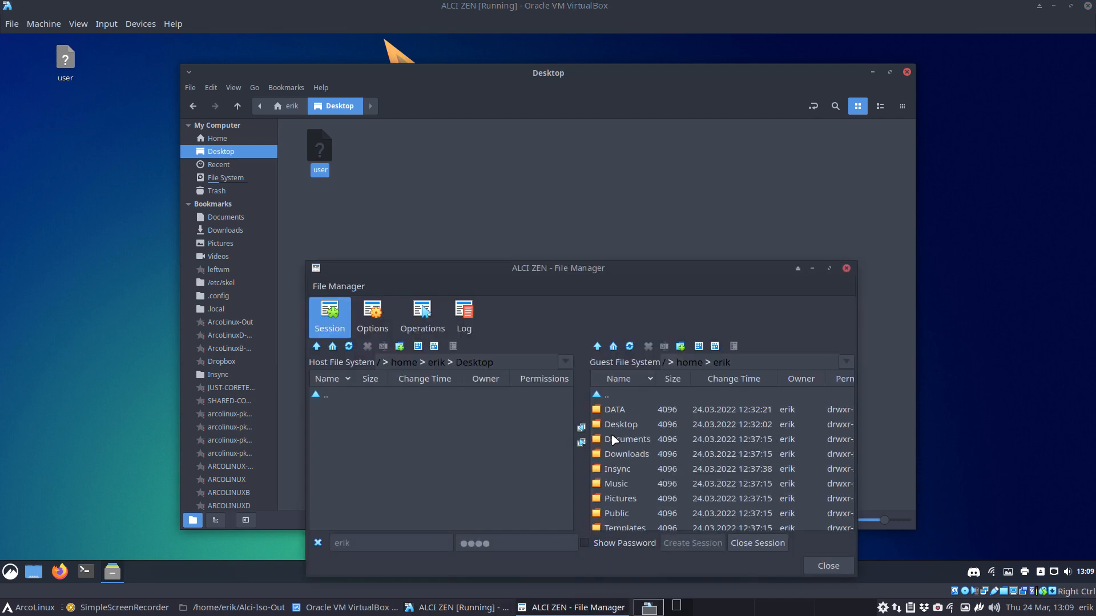
{"action": "double_click", "coordinate": [621, 424]}
{"action": "left_click", "coordinate": [624, 411]}
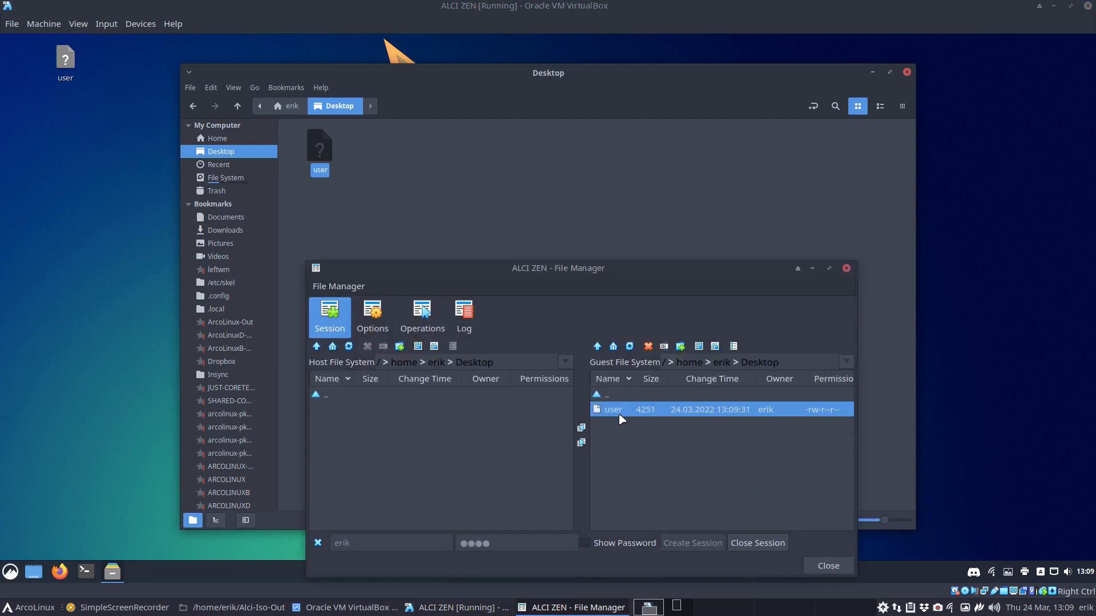
{"action": "left_click", "coordinate": [582, 428]}
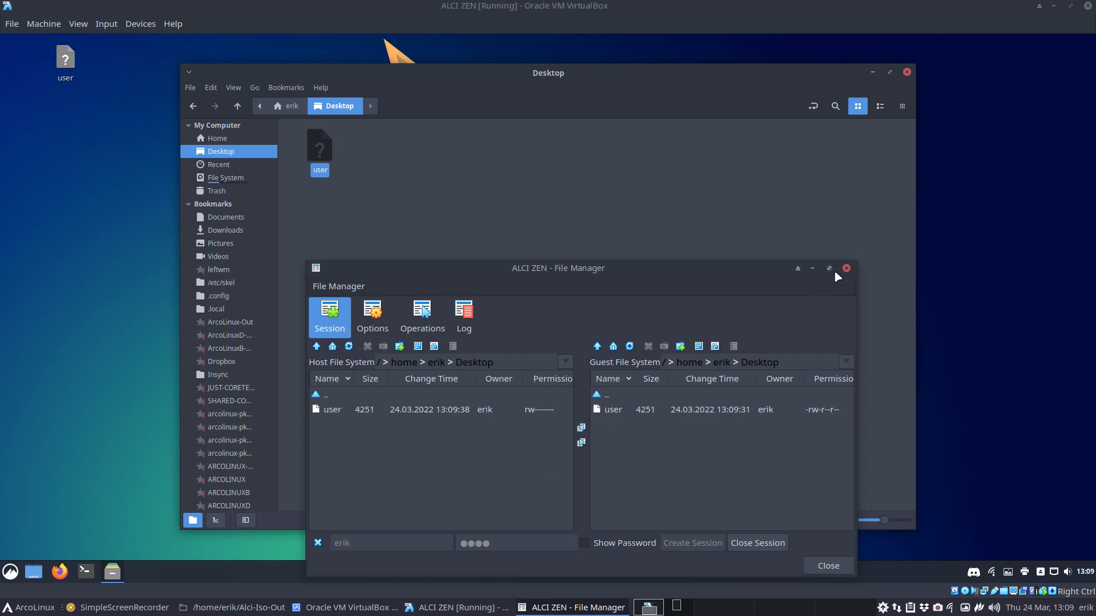
{"action": "left_click", "coordinate": [827, 565]}
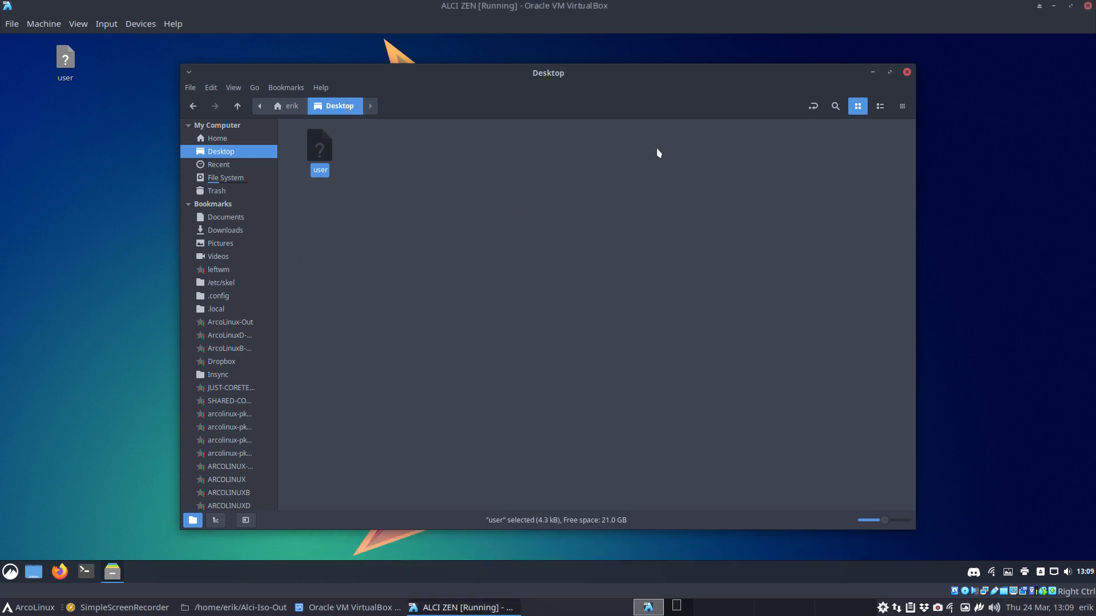
- Close the guest windows and power off the ALCI ZEN virtual machine
{"action": "left_click", "coordinate": [907, 71]}
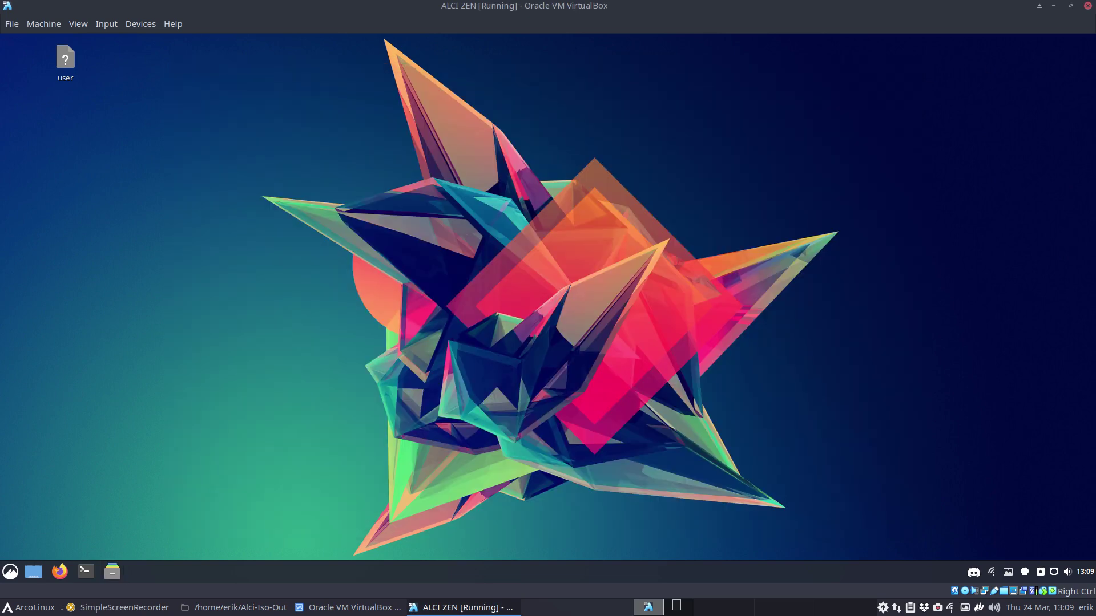
{"action": "left_click", "coordinate": [1088, 6]}
{"action": "left_click", "coordinate": [501, 324]}
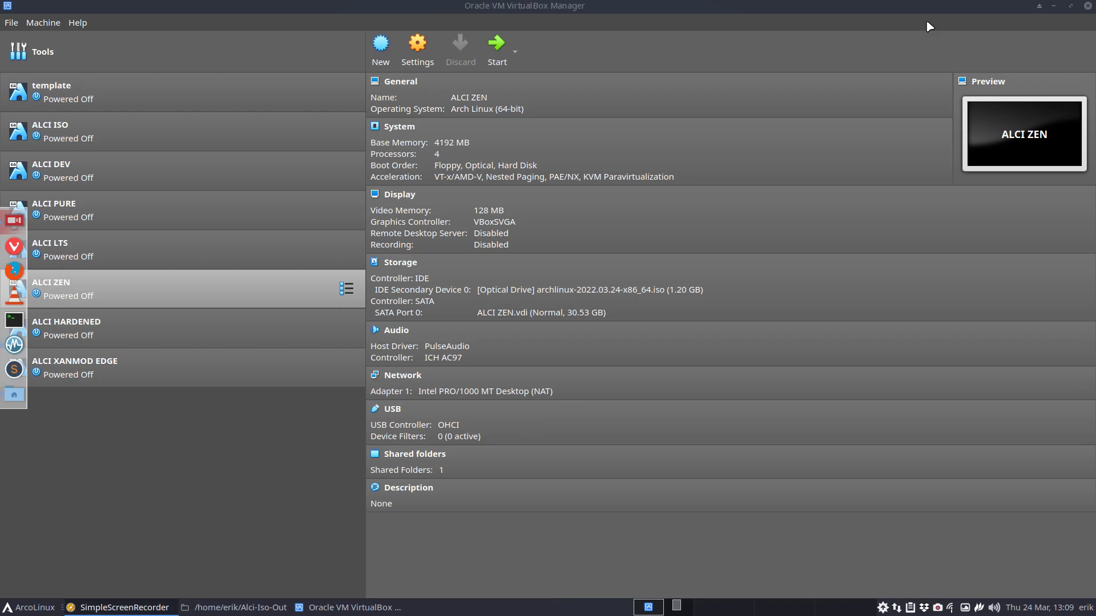
- Close VirtualBox Manager and cut the user file from the host Desktop in Thunar
{"action": "left_click", "coordinate": [1088, 6]}
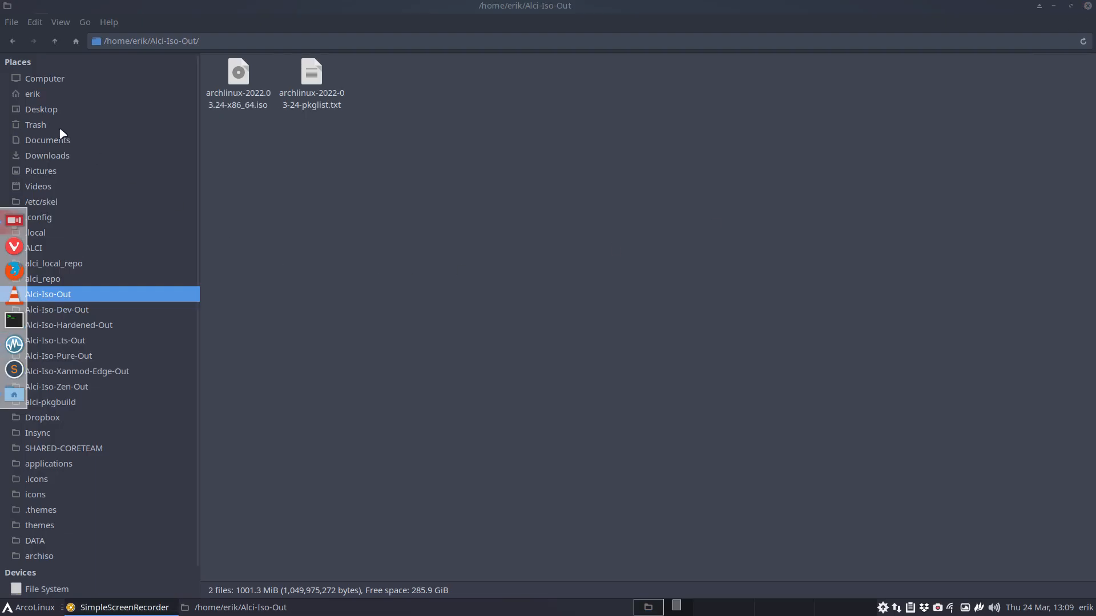
{"action": "left_click", "coordinate": [42, 109]}
{"action": "left_click", "coordinate": [219, 77]}
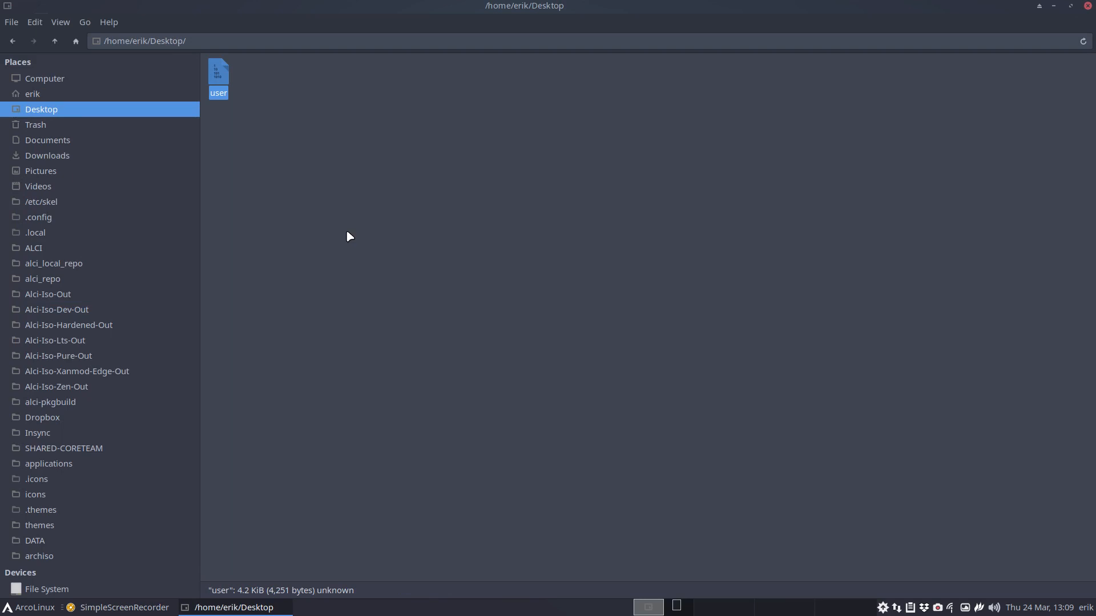
{"action": "key", "text": "ctrl+x"}
{"action": "scroll", "coordinate": [85, 430], "scroll_direction": "down", "scroll_amount": 1}
- Navigate into DATA/arcolinux-nemesis
{"action": "left_click", "coordinate": [61, 519]}
{"action": "left_click", "coordinate": [63, 515]}
{"action": "double_click", "coordinate": [296, 77]}
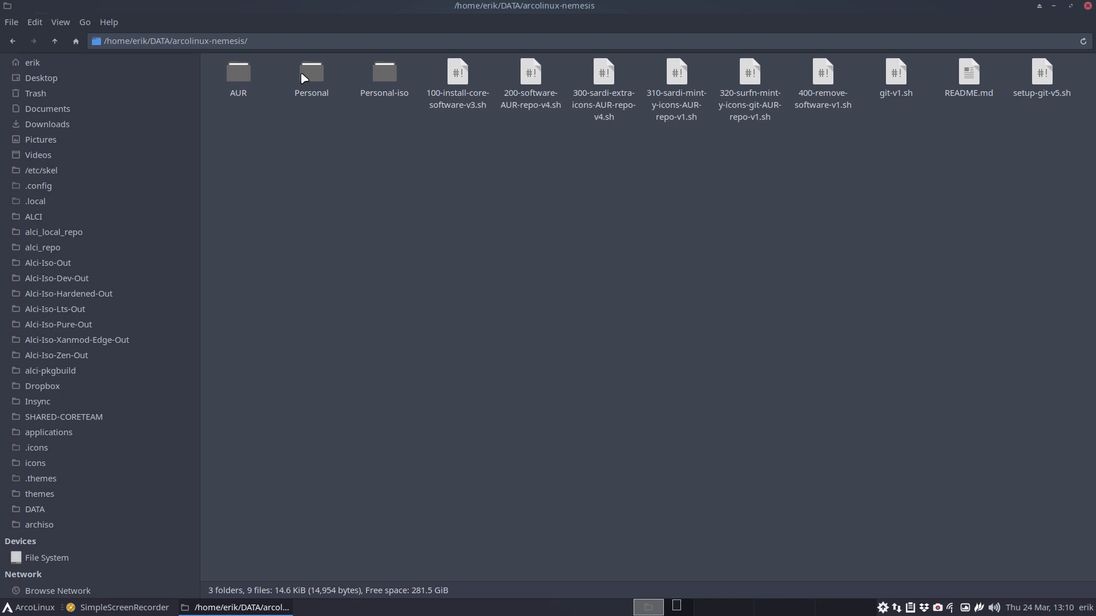
- Create a new folder named cinnamon inside Personal/settings
{"action": "double_click", "coordinate": [304, 78]}
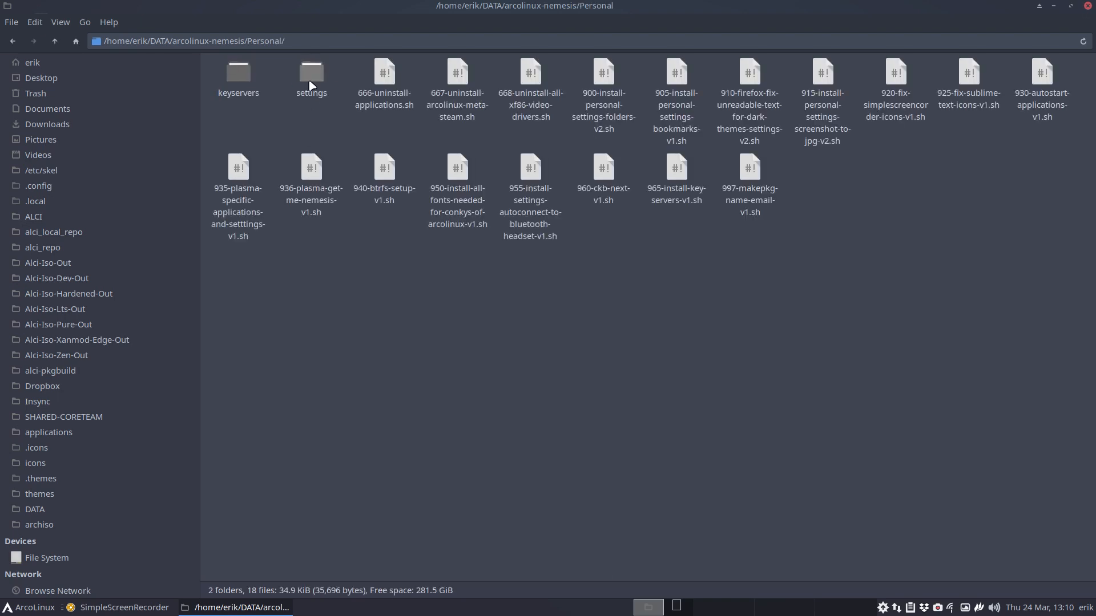
{"action": "double_click", "coordinate": [312, 85]}
{"action": "right_click", "coordinate": [367, 232]}
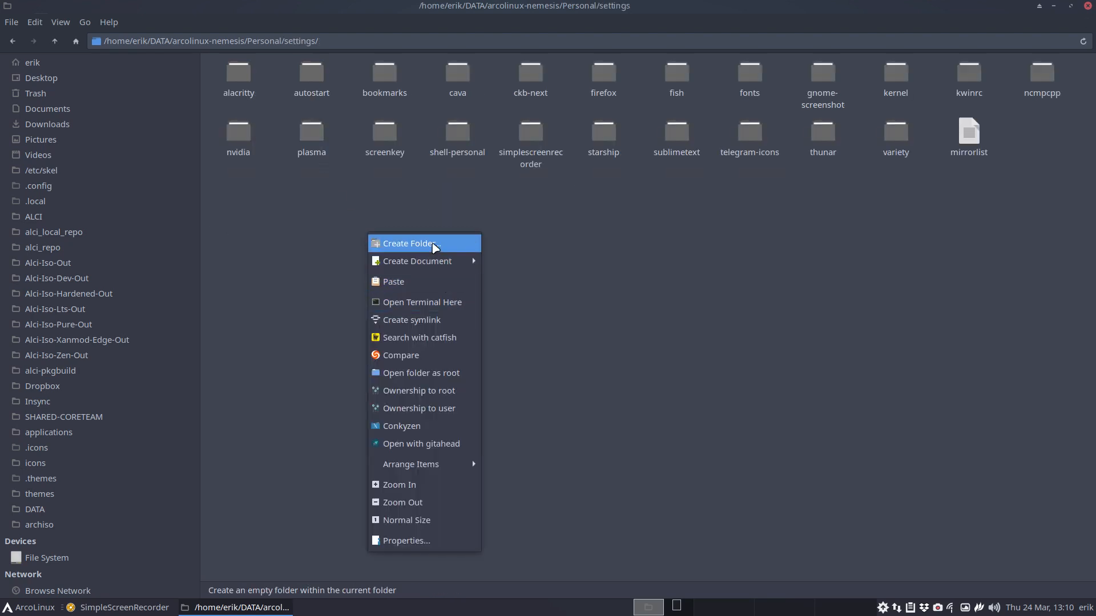
{"action": "left_click", "coordinate": [411, 243]}
{"action": "type", "text": "cinnamon"}
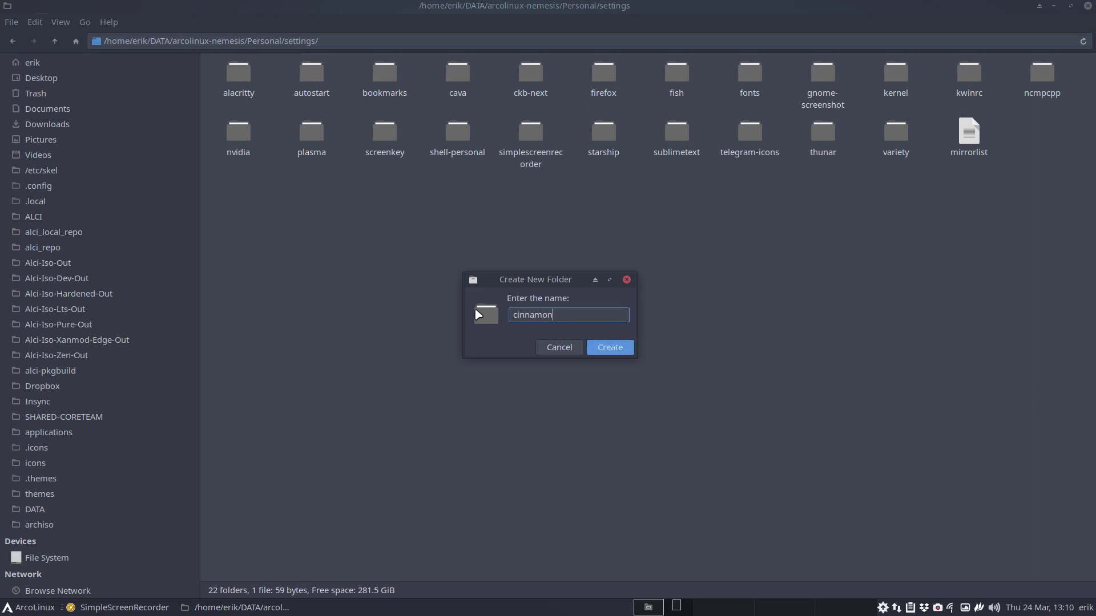
{"action": "key", "text": "Return"}
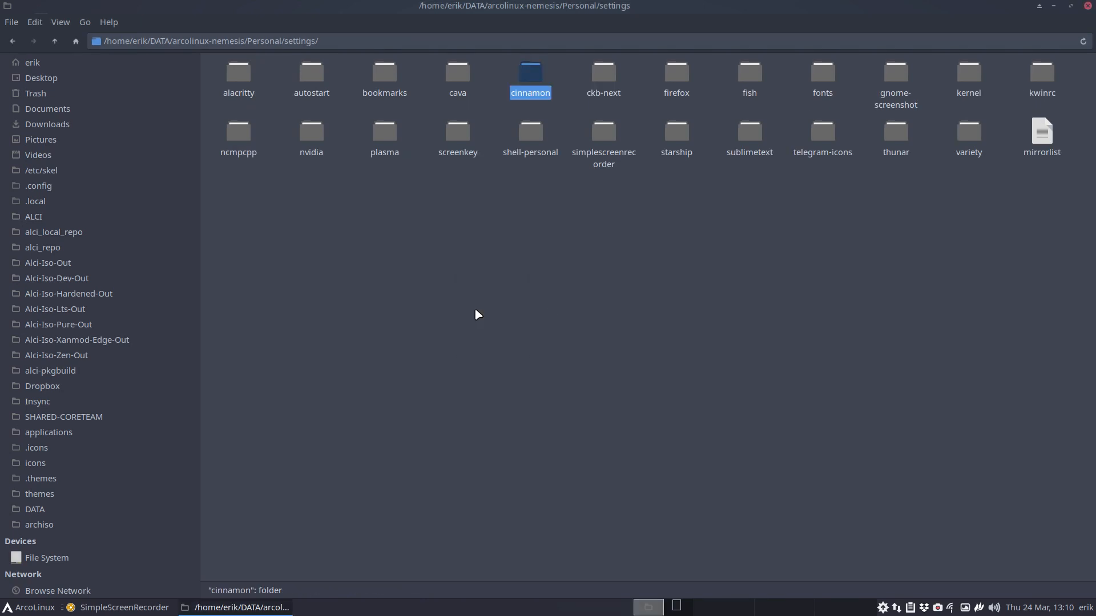
- Paste the user file into cinnamon and go back up
{"action": "double_click", "coordinate": [531, 79]}
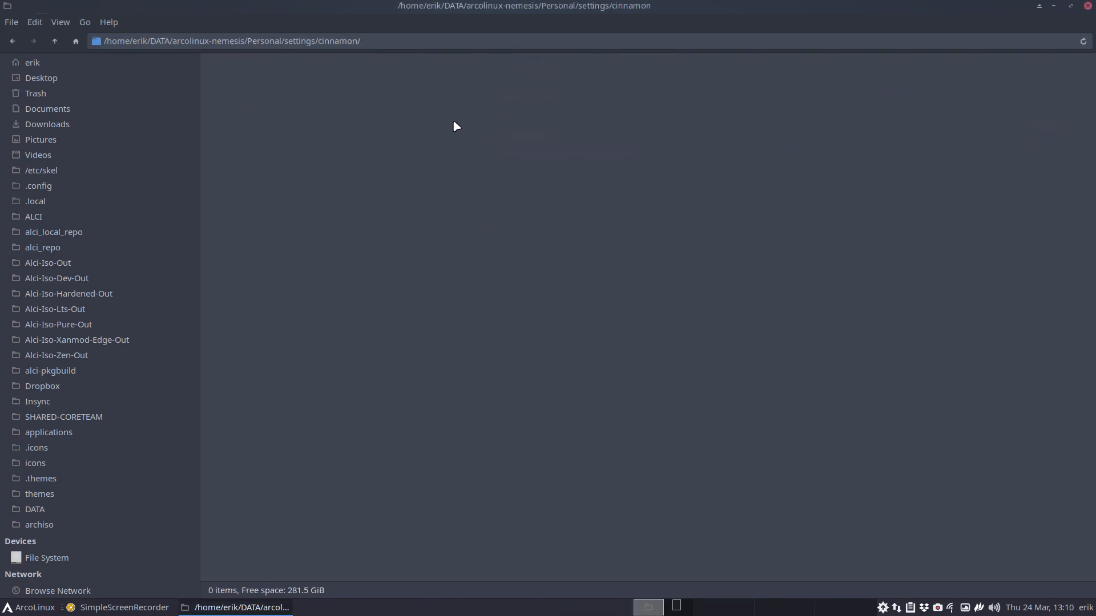
{"action": "key", "text": "ctrl+v"}
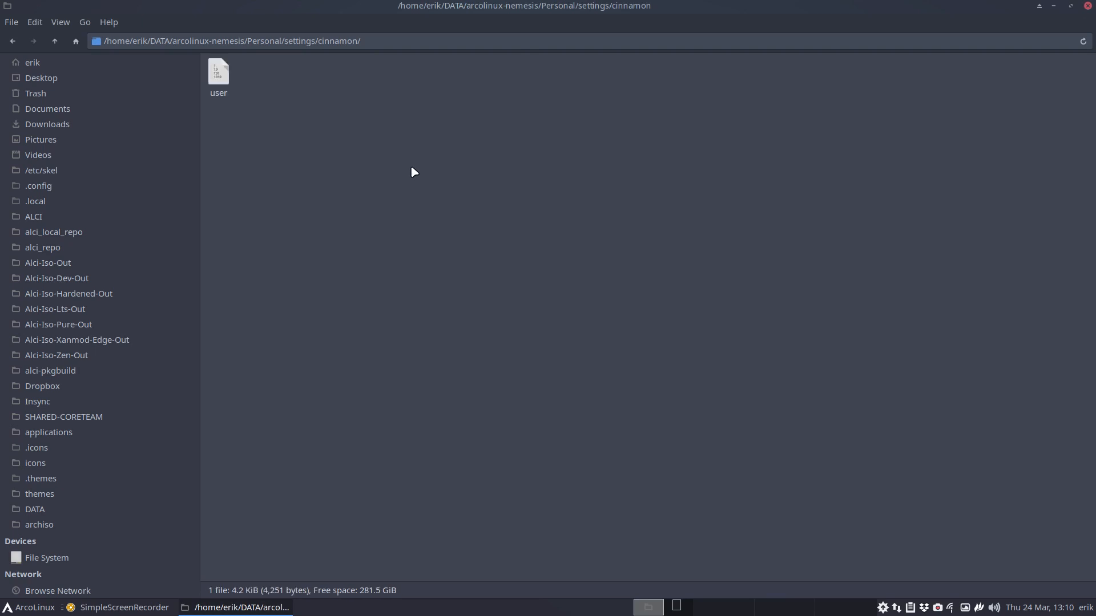
{"action": "left_click", "coordinate": [55, 41]}
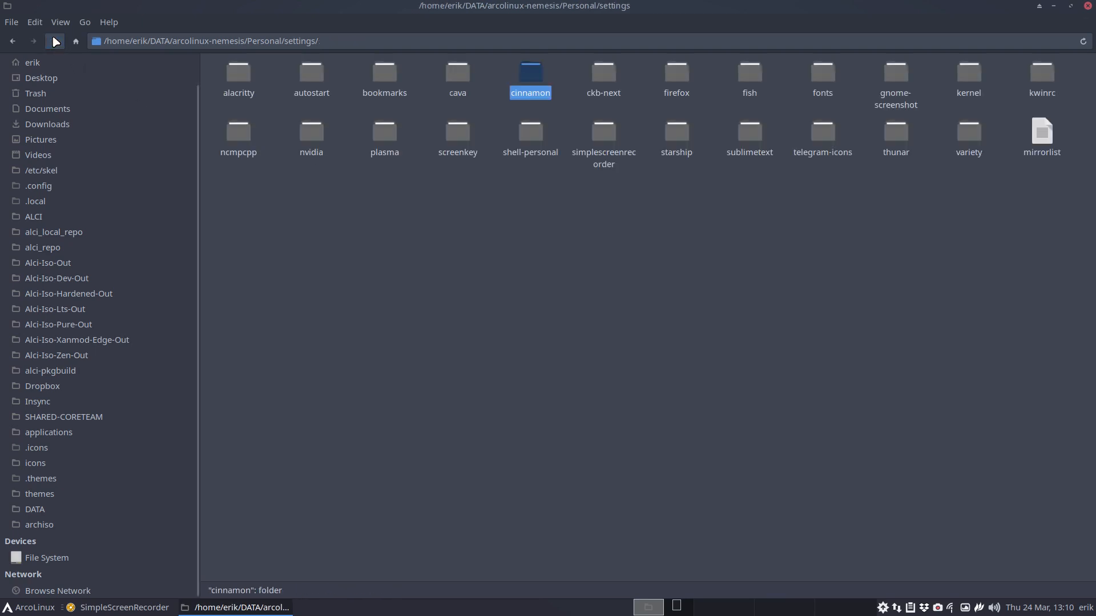
- Read 900-install-personal-settings-folders-v2.sh from Personal in Sublime Text and close it
{"action": "left_click", "coordinate": [55, 41]}
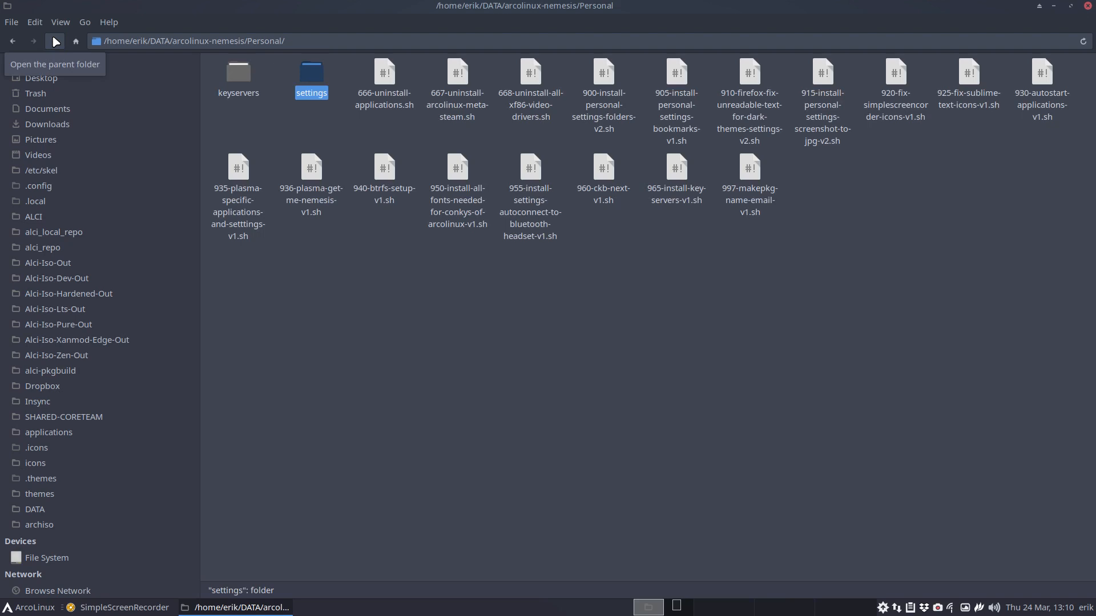
{"action": "left_click", "coordinate": [602, 82]}
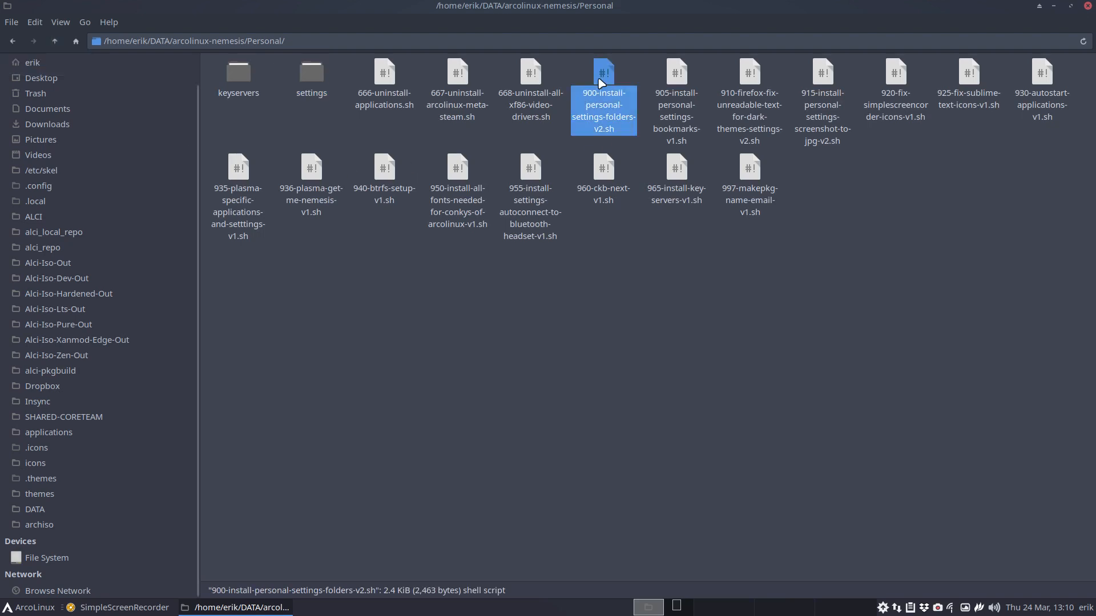
{"action": "double_click", "coordinate": [602, 82]}
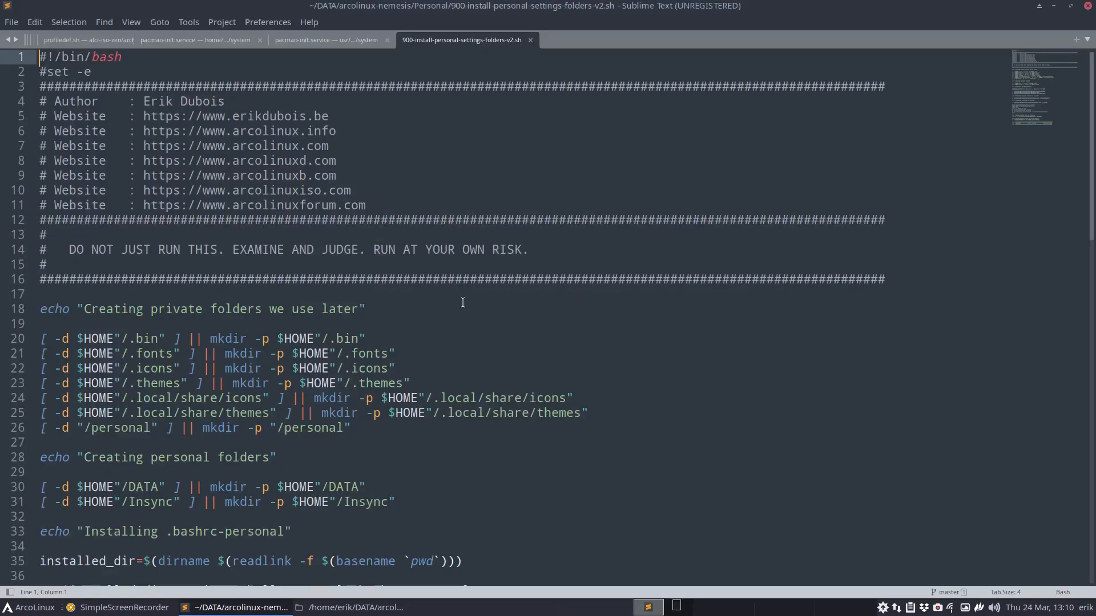
{"action": "scroll", "coordinate": [416, 366], "scroll_direction": "down", "scroll_amount": 5}
{"action": "scroll", "coordinate": [416, 367], "scroll_direction": "down", "scroll_amount": 5}
{"action": "scroll", "coordinate": [416, 367], "scroll_direction": "down", "scroll_amount": 5}
{"action": "scroll", "coordinate": [416, 367], "scroll_direction": "down", "scroll_amount": 3}
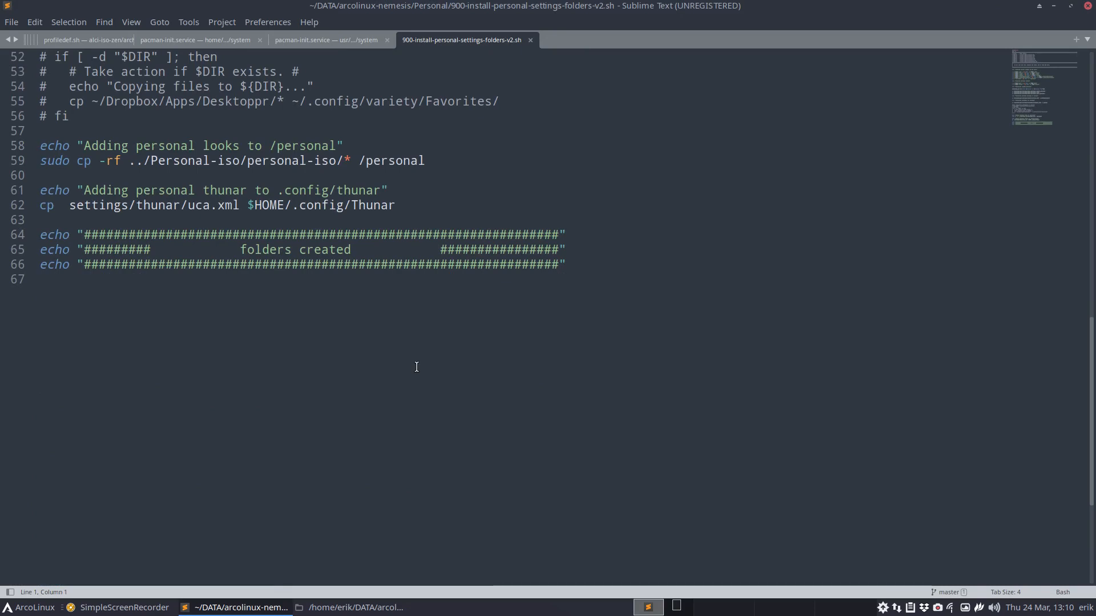
{"action": "scroll", "coordinate": [416, 367], "scroll_direction": "up", "scroll_amount": 15}
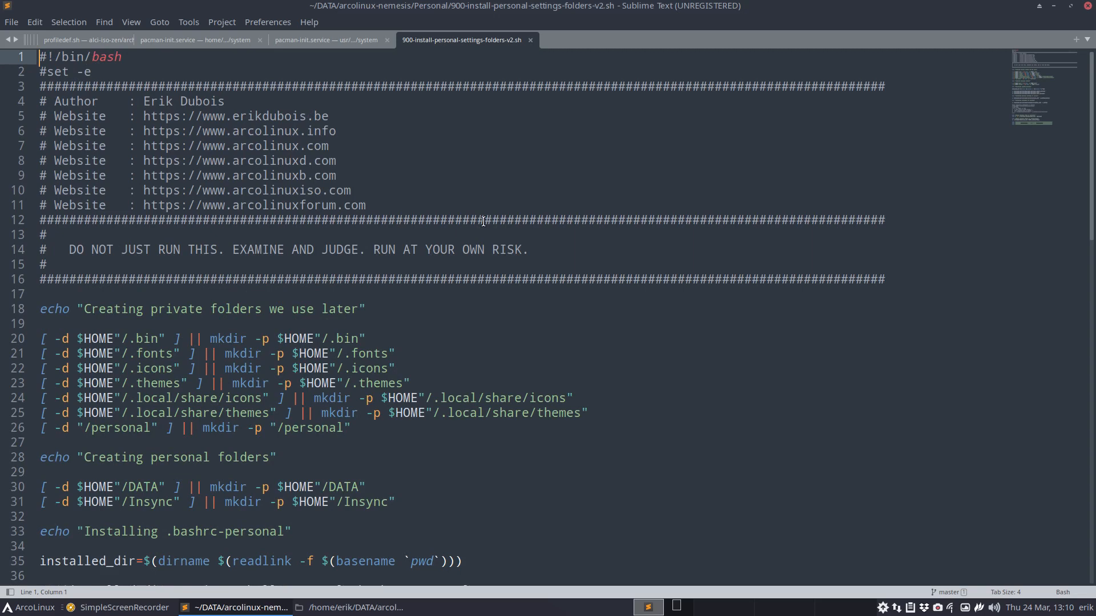
{"action": "left_click", "coordinate": [1088, 7]}
{"action": "left_click", "coordinate": [584, 287]}
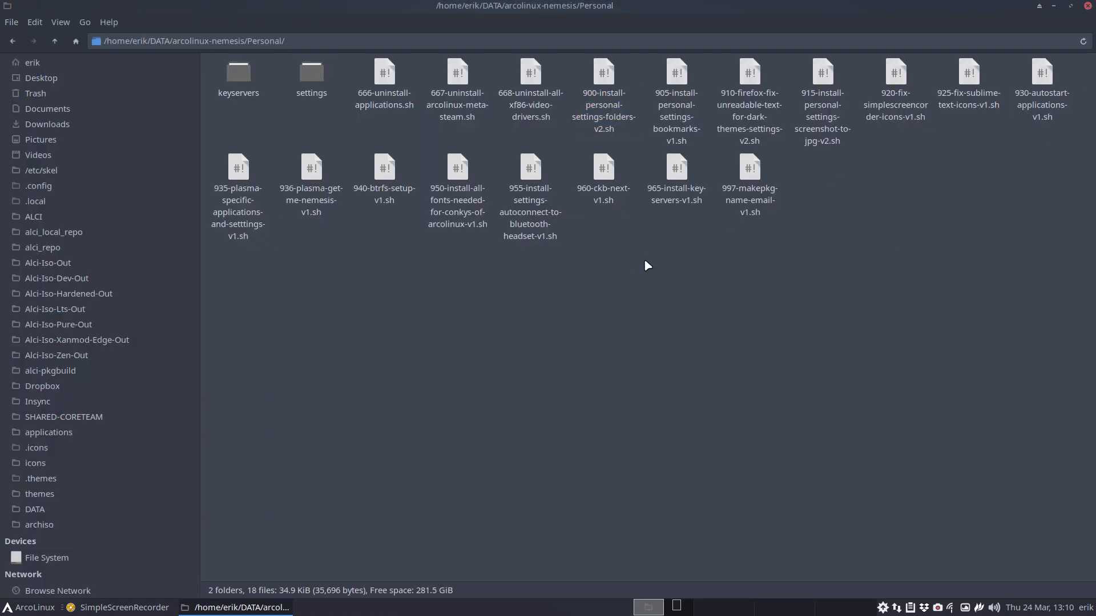
- Get back to the arcolinux-nemesis folder and open a terminal there
{"action": "left_click", "coordinate": [55, 40]}
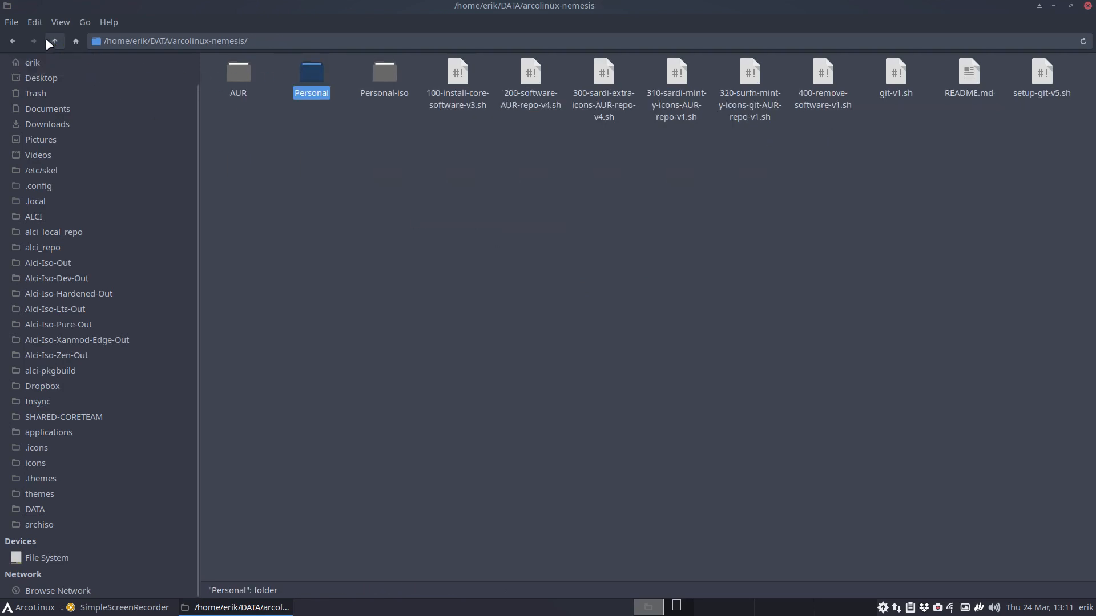
{"action": "left_click", "coordinate": [53, 42]}
{"action": "right_click", "coordinate": [432, 239]}
{"action": "key", "text": "Escape"}
{"action": "double_click", "coordinate": [295, 86]}
{"action": "right_click", "coordinate": [525, 188]}
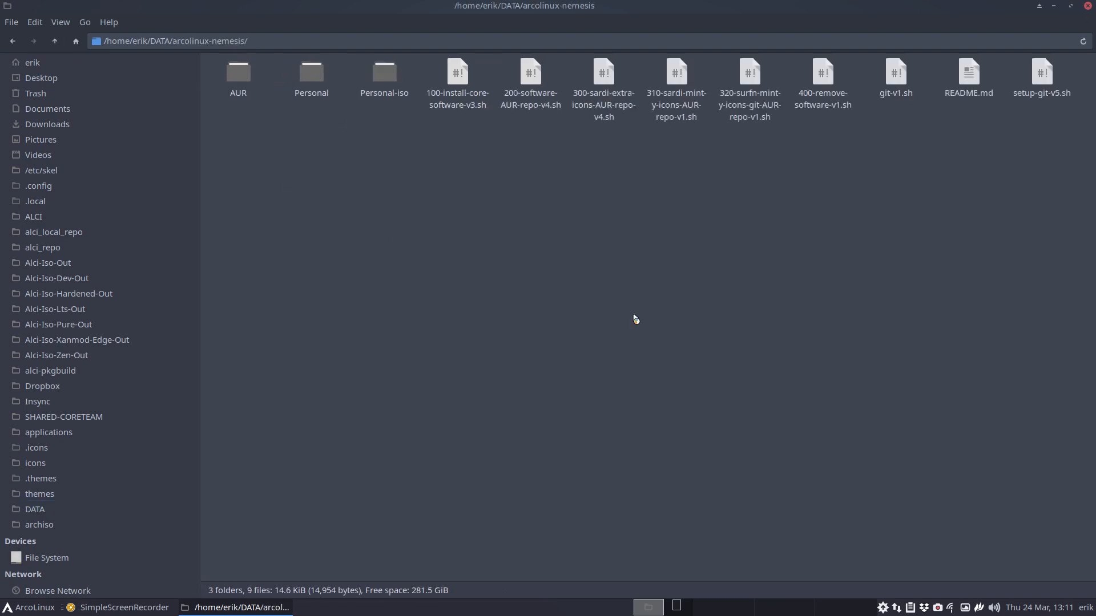
{"action": "left_click", "coordinate": [583, 261]}
{"action": "type", "text": "git pull"}
- Run git pull to bring in the new aa and arch folders, then close Alacritty
{"action": "key", "text": "Return"}
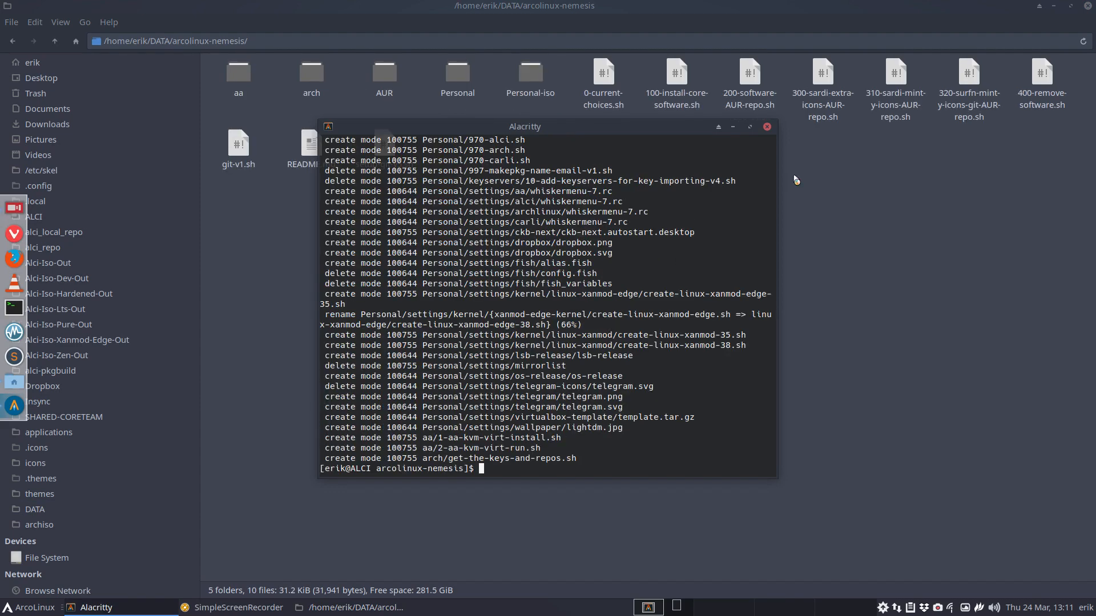
{"action": "left_click", "coordinate": [767, 127]}
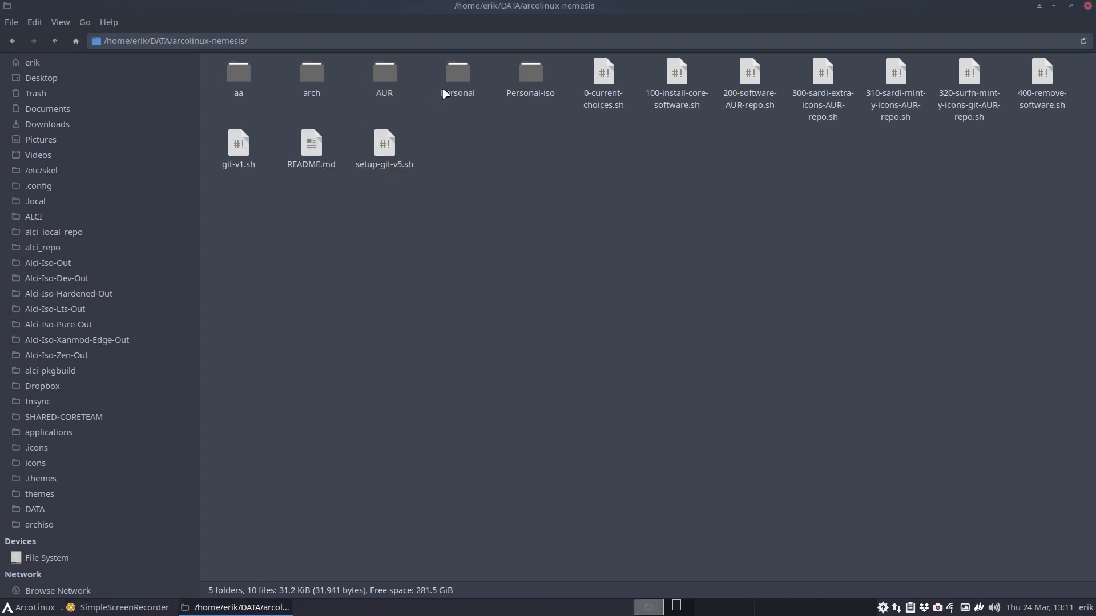
- Read the updated 900-install-personal-settings-folders.sh in Sublime Text and close it unchanged
{"action": "double_click", "coordinate": [457, 79]}
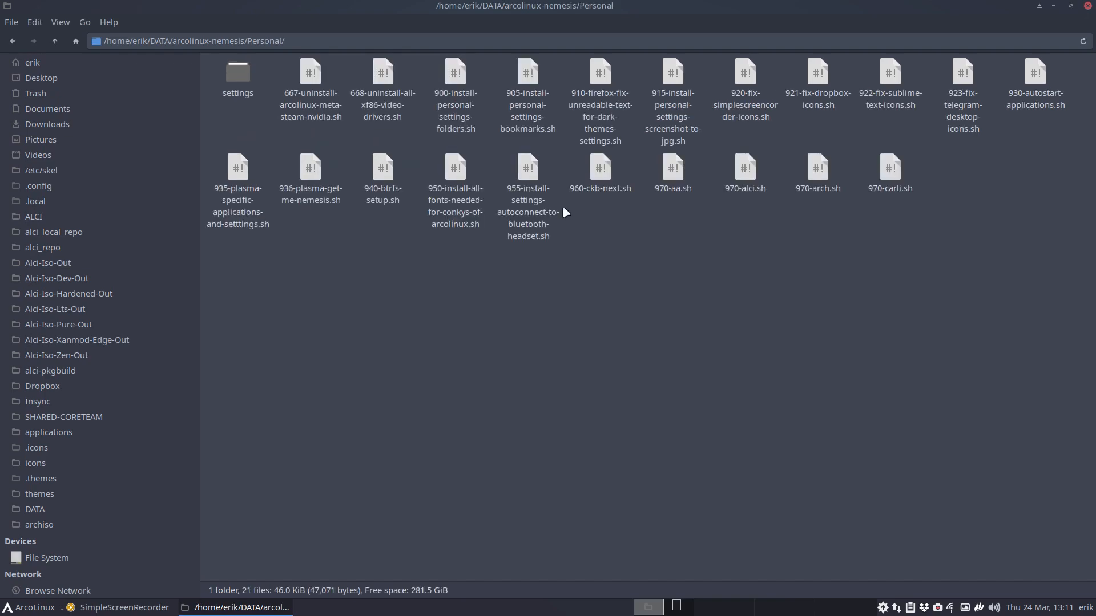
{"action": "double_click", "coordinate": [456, 79]}
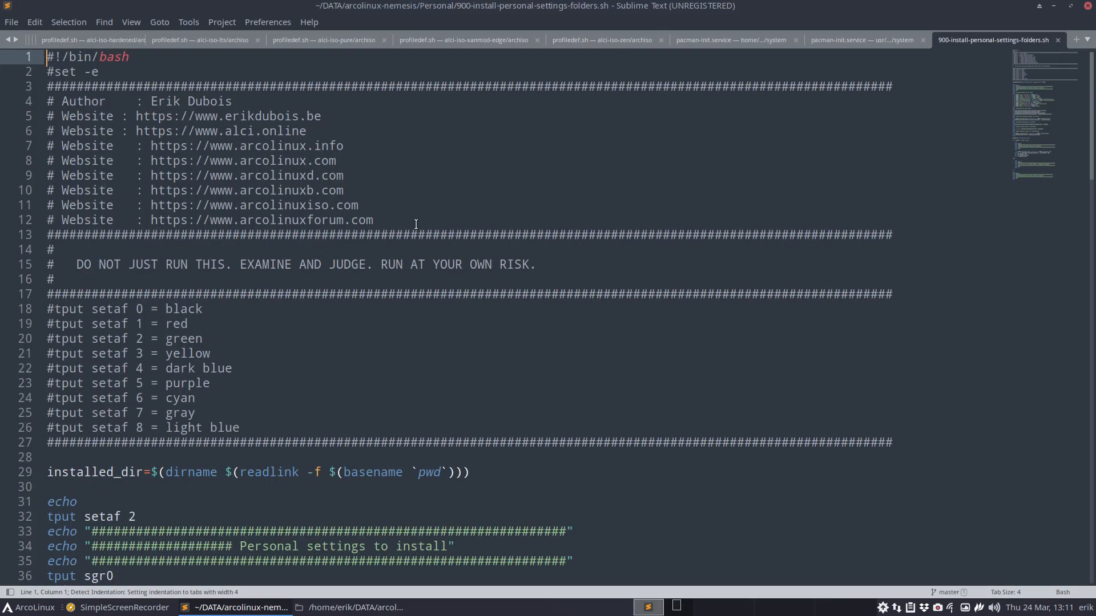
{"action": "scroll", "coordinate": [416, 224], "scroll_direction": "down", "scroll_amount": 15}
{"action": "scroll", "coordinate": [415, 225], "scroll_direction": "up", "scroll_amount": 2}
{"action": "scroll", "coordinate": [415, 224], "scroll_direction": "up", "scroll_amount": 2}
{"action": "scroll", "coordinate": [415, 224], "scroll_direction": "down", "scroll_amount": 3}
{"action": "scroll", "coordinate": [415, 225], "scroll_direction": "down", "scroll_amount": 3}
{"action": "scroll", "coordinate": [415, 225], "scroll_direction": "down", "scroll_amount": 5}
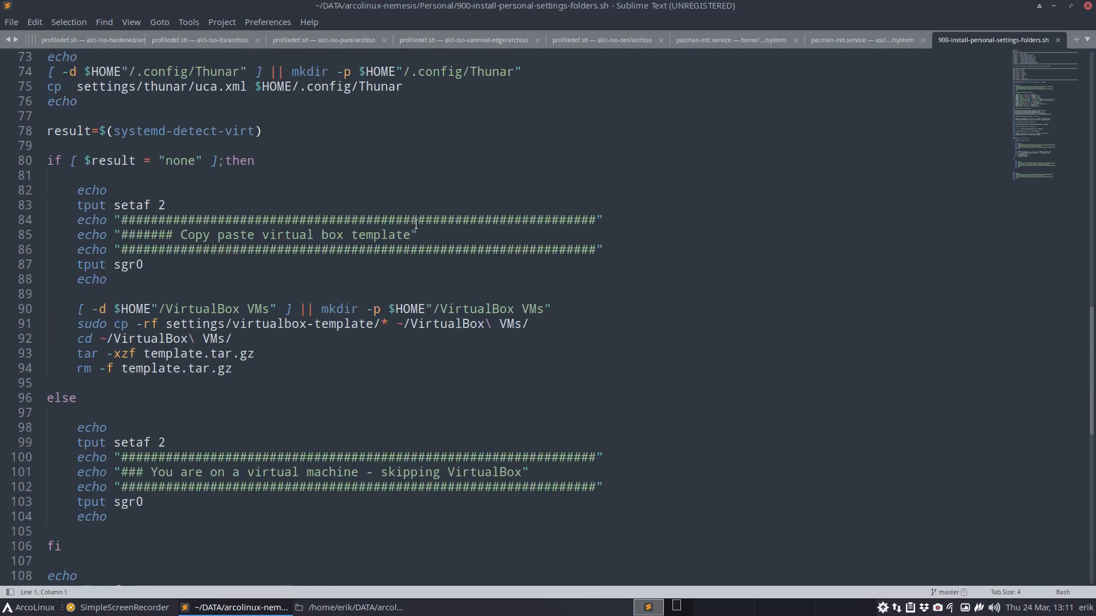
{"action": "scroll", "coordinate": [416, 224], "scroll_direction": "down", "scroll_amount": 5}
{"action": "scroll", "coordinate": [415, 225], "scroll_direction": "down", "scroll_amount": 2}
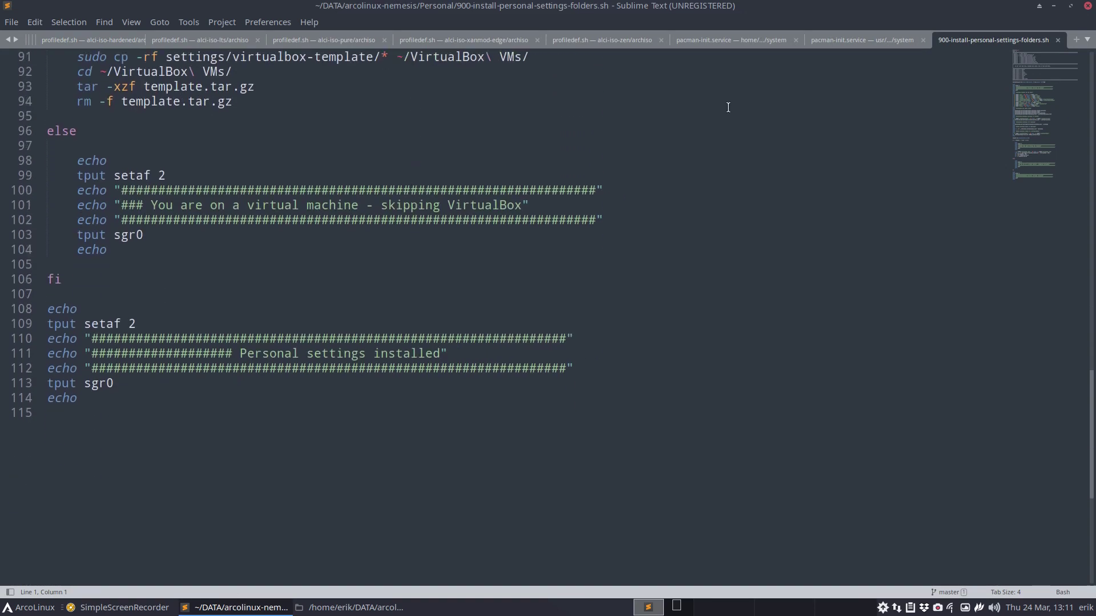
{"action": "left_click", "coordinate": [1086, 7]}
{"action": "left_click", "coordinate": [686, 232]}
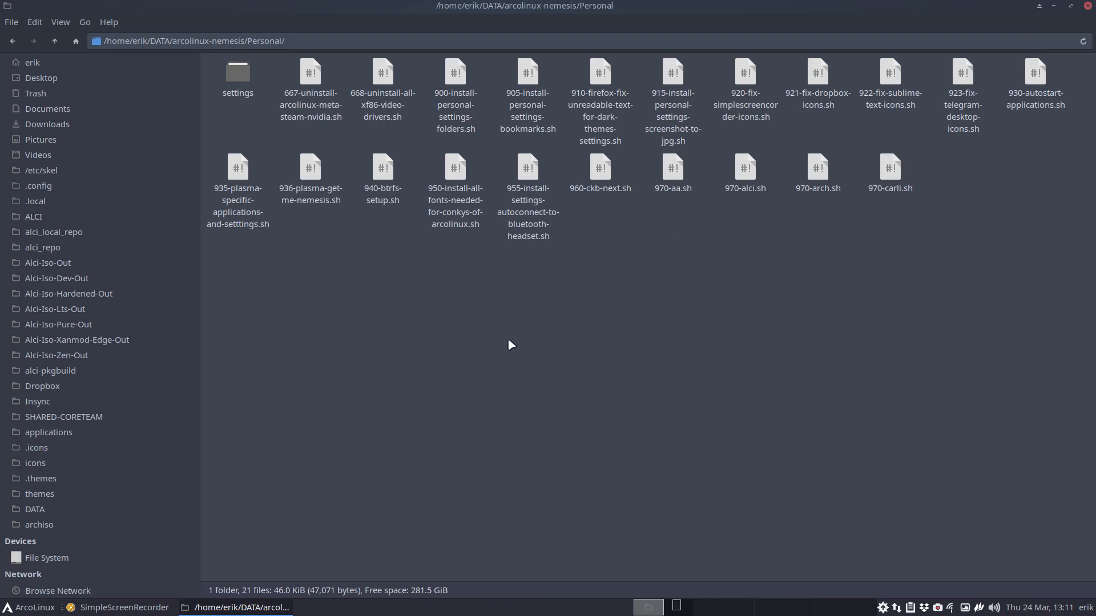
- In 970-alci.sh, copy the Xfce desktop block and add blank lines below its fi
{"action": "left_click", "coordinate": [744, 172]}
{"action": "double_click", "coordinate": [747, 172]}
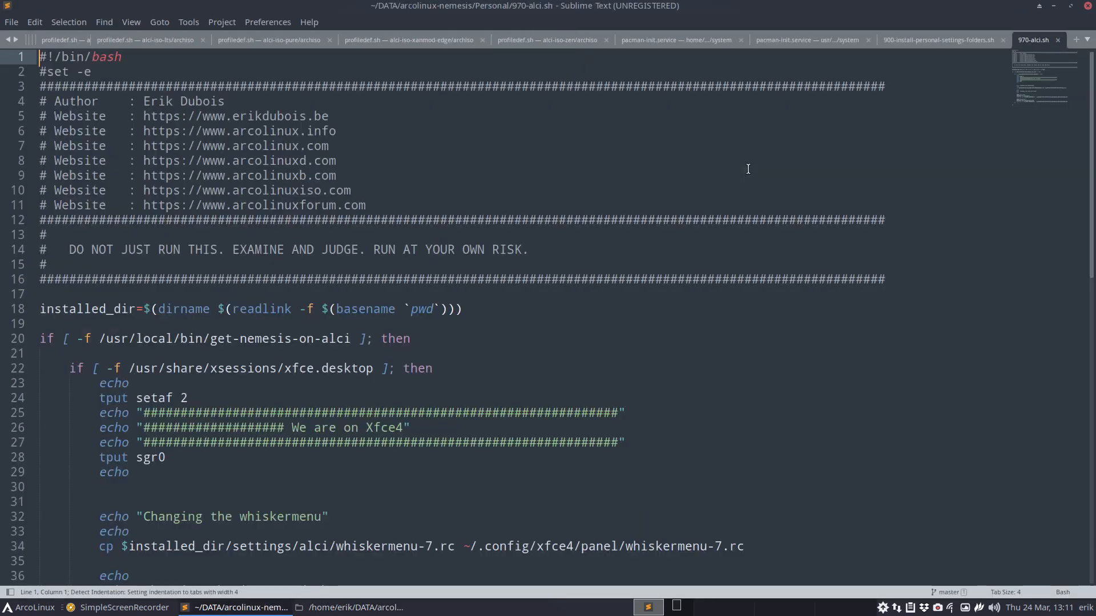
{"action": "scroll", "coordinate": [218, 260], "scroll_direction": "down", "scroll_amount": 3}
{"action": "scroll", "coordinate": [218, 261], "scroll_direction": "down", "scroll_amount": 2}
{"action": "scroll", "coordinate": [218, 261], "scroll_direction": "down", "scroll_amount": 3}
{"action": "scroll", "coordinate": [218, 262], "scroll_direction": "down", "scroll_amount": 2}
{"action": "scroll", "coordinate": [218, 261], "scroll_direction": "up", "scroll_amount": 3}
{"action": "scroll", "coordinate": [222, 215], "scroll_direction": "up", "scroll_amount": 1}
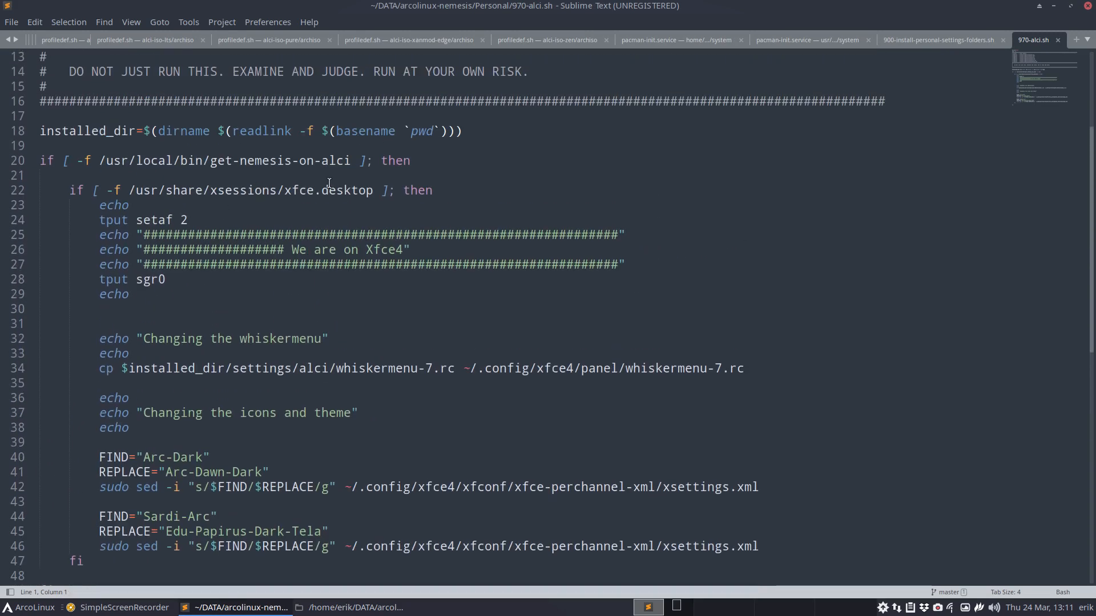
{"action": "left_click_drag", "start_coordinate": [85, 562], "coordinate": [32, 187]}
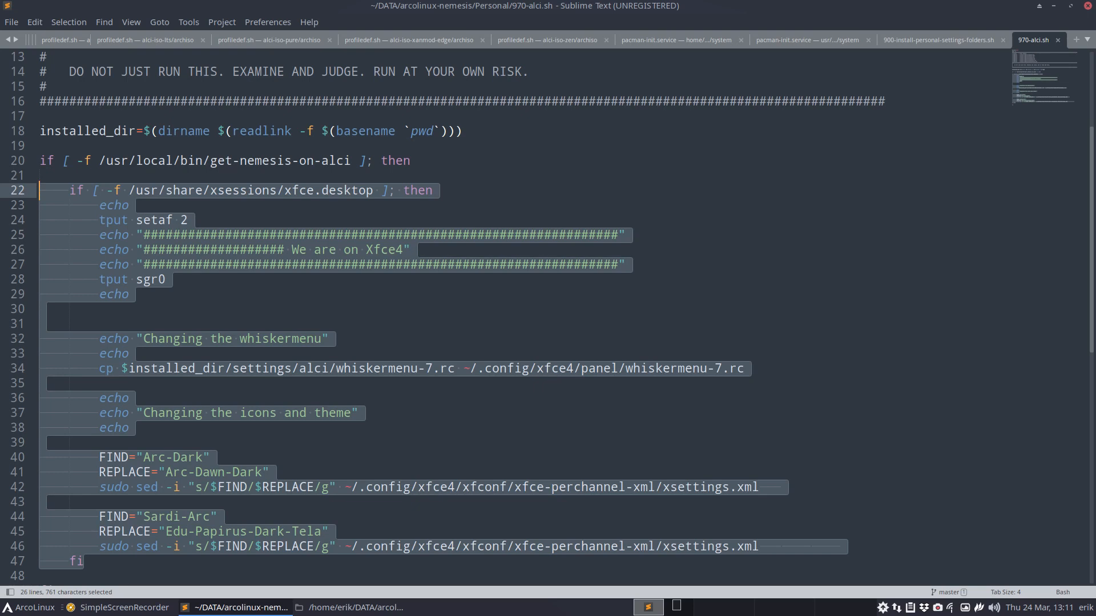
{"action": "key", "text": "ctrl+c"}
{"action": "scroll", "coordinate": [132, 296], "scroll_direction": "down", "scroll_amount": 4}
{"action": "left_click", "coordinate": [114, 381]}
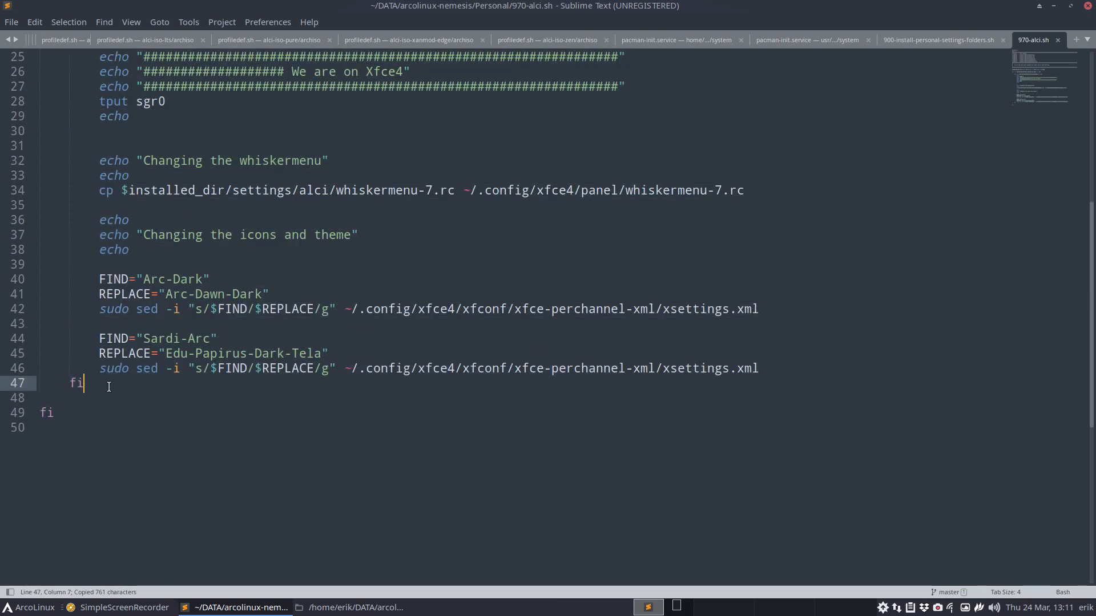
{"action": "key", "text": "Return"}
{"action": "key", "text": "BackSpace"}
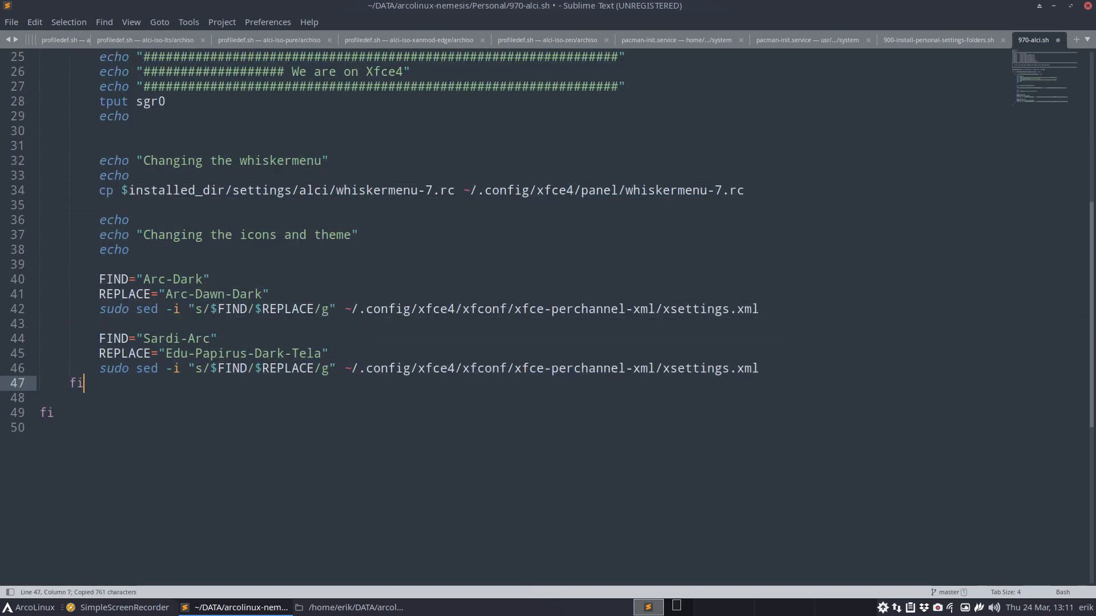
{"action": "key", "text": "Return"}
{"action": "key", "text": "Return"}
- Copy the whole get-nemesis check block and paste it at blank line 48
{"action": "key", "text": "ctrl+c"}
{"action": "left_click_drag", "start_coordinate": [97, 386], "coordinate": [86, 137]}
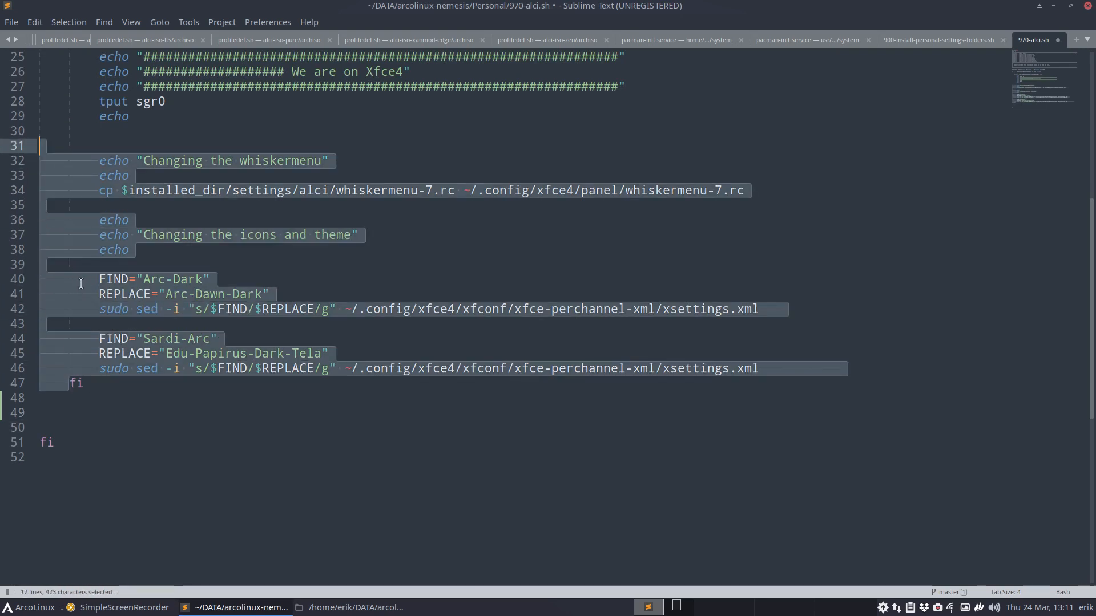
{"action": "left_click", "coordinate": [90, 282]}
{"action": "left_click_drag", "start_coordinate": [85, 384], "coordinate": [19, 117]}
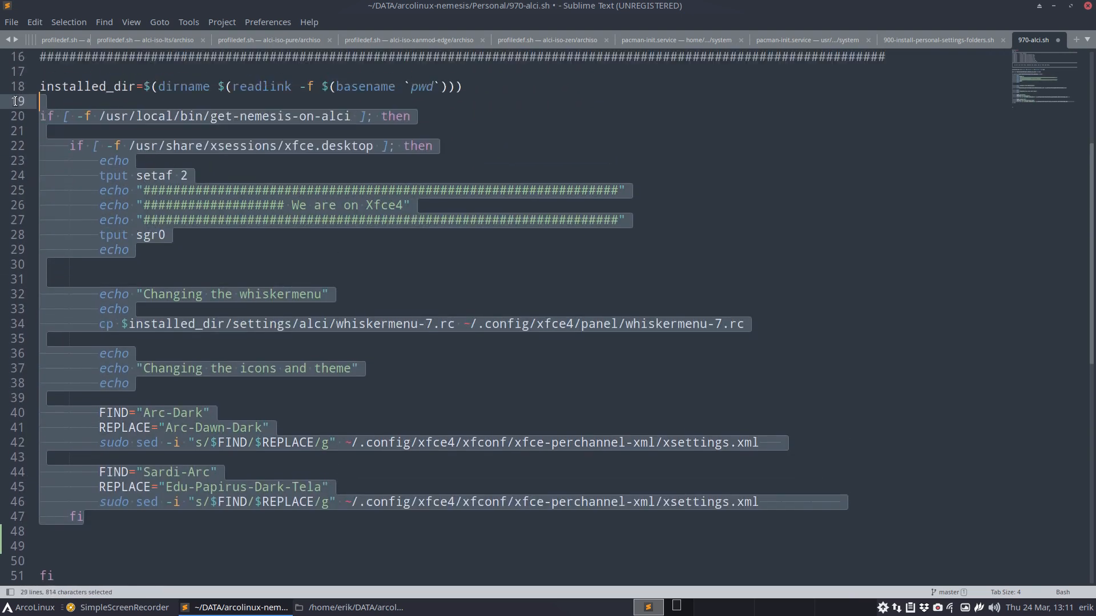
{"action": "key", "text": "ctrl+c"}
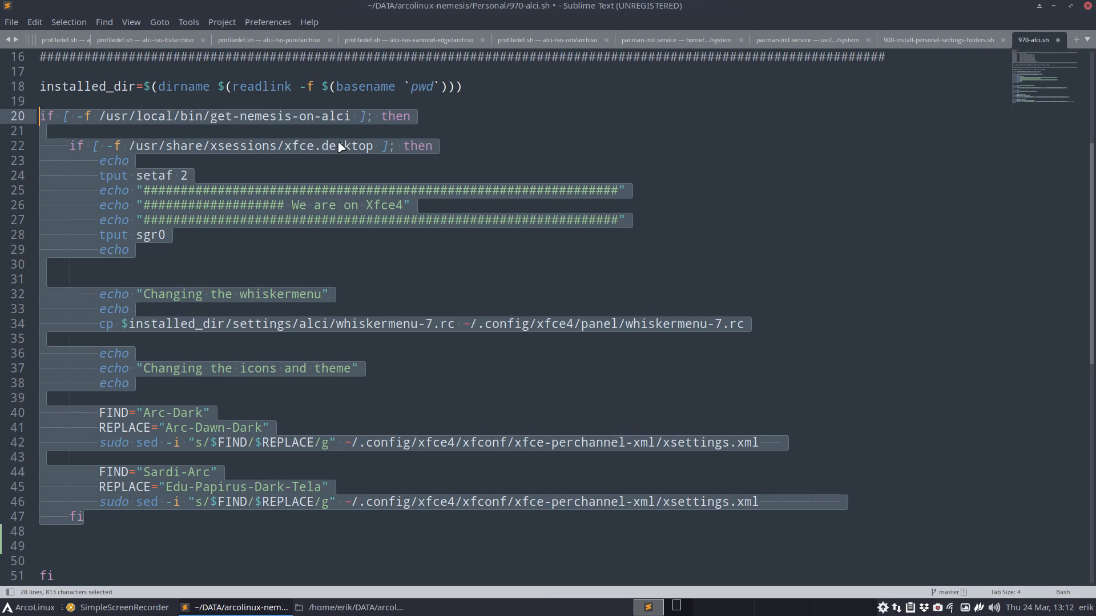
{"action": "left_click", "coordinate": [88, 535]}
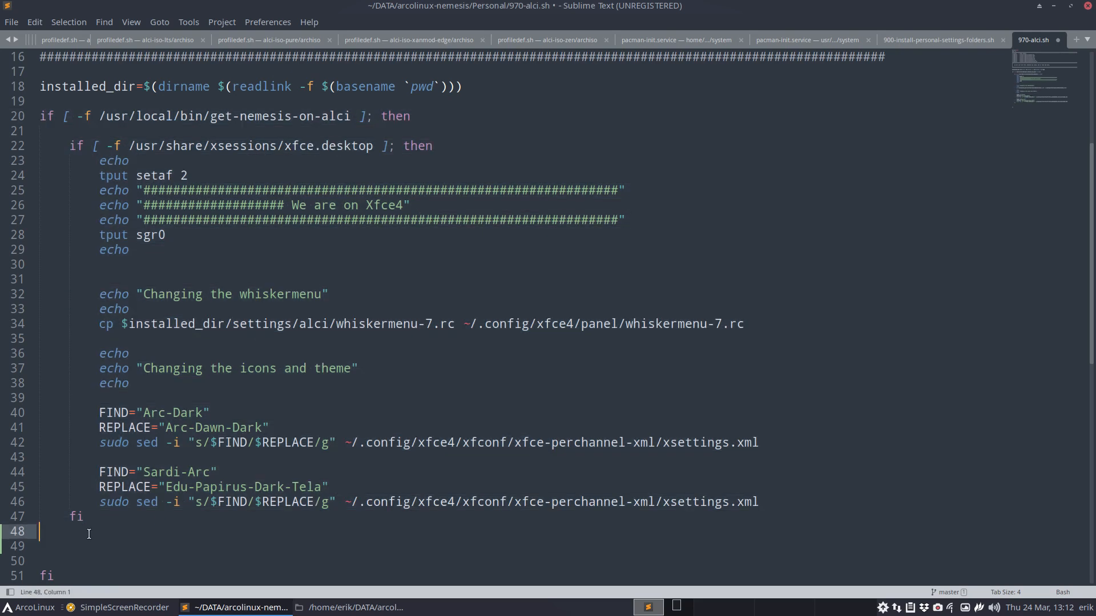
{"action": "key", "text": "ctrl+v"}
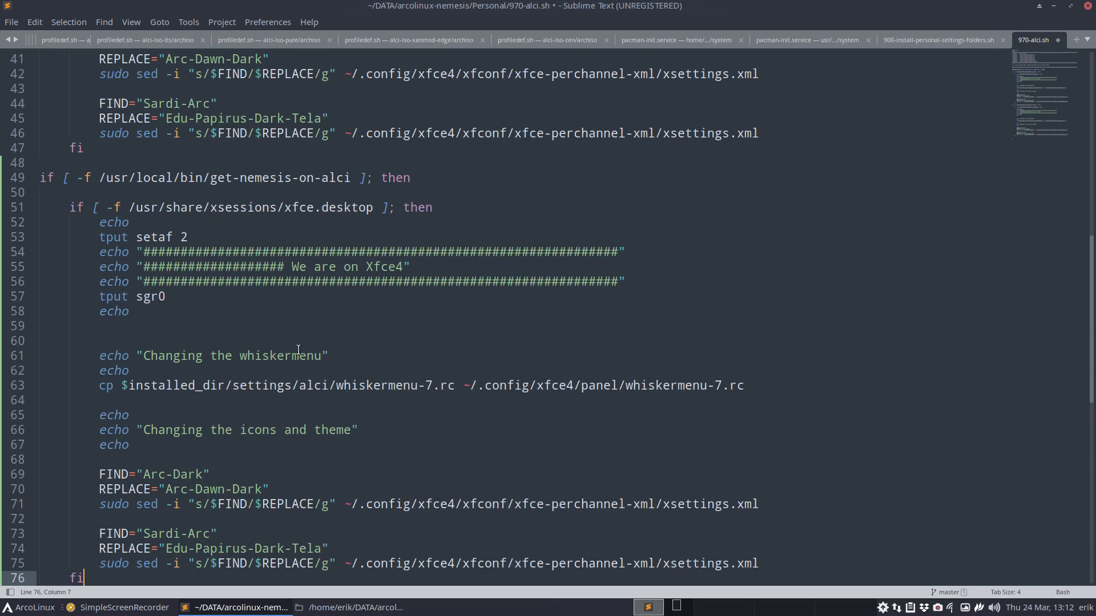
- Delete the duplicated outer get-nemesis-on-alci if line and its leftover blank line
{"action": "triple_click", "coordinate": [439, 177]}
{"action": "key", "text": "Delete"}
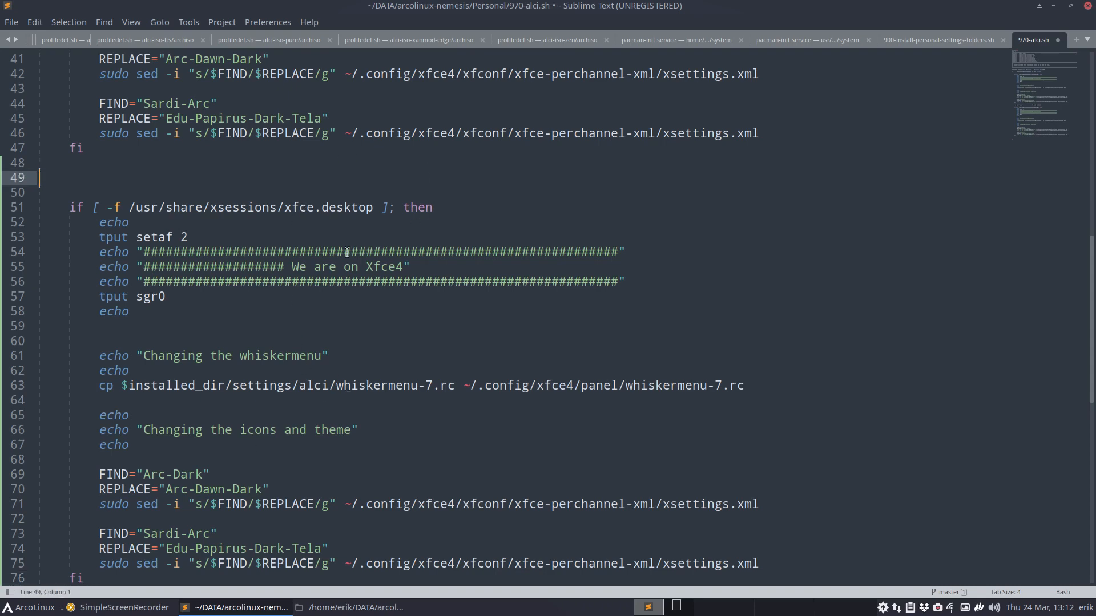
{"action": "key", "text": "Delete"}
{"action": "scroll", "coordinate": [346, 253], "scroll_direction": "down", "scroll_amount": 2}
{"action": "scroll", "coordinate": [137, 387], "scroll_direction": "down", "scroll_amount": 3}
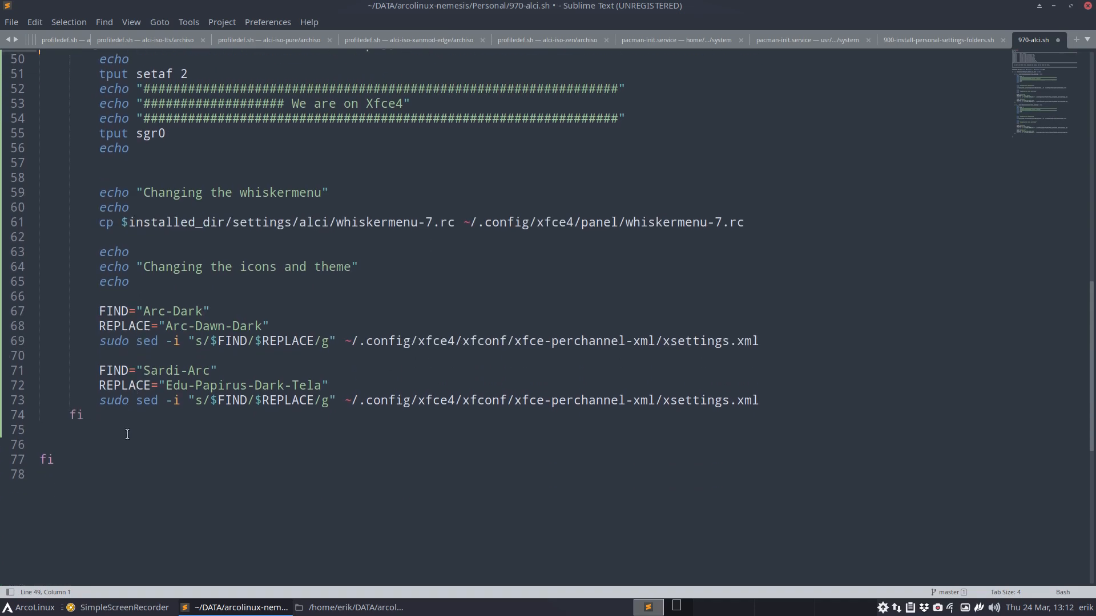
{"action": "scroll", "coordinate": [127, 434], "scroll_direction": "up", "scroll_amount": 3}
{"action": "scroll", "coordinate": [127, 434], "scroll_direction": "up", "scroll_amount": 4}
{"action": "scroll", "coordinate": [127, 420], "scroll_direction": "up", "scroll_amount": 5}
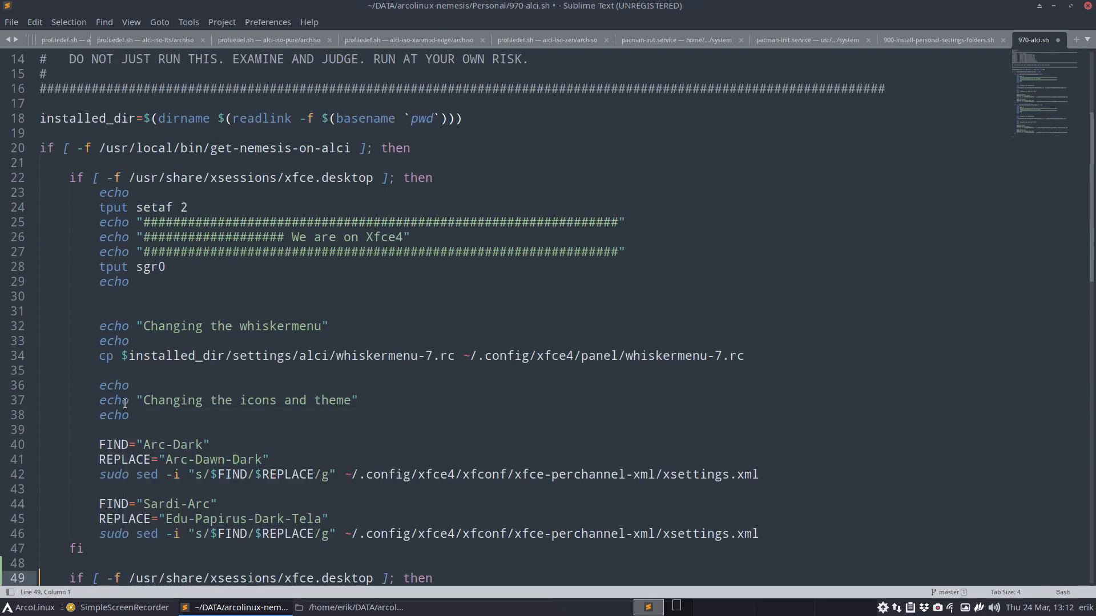
{"action": "scroll", "coordinate": [128, 402], "scroll_direction": "down", "scroll_amount": 1}
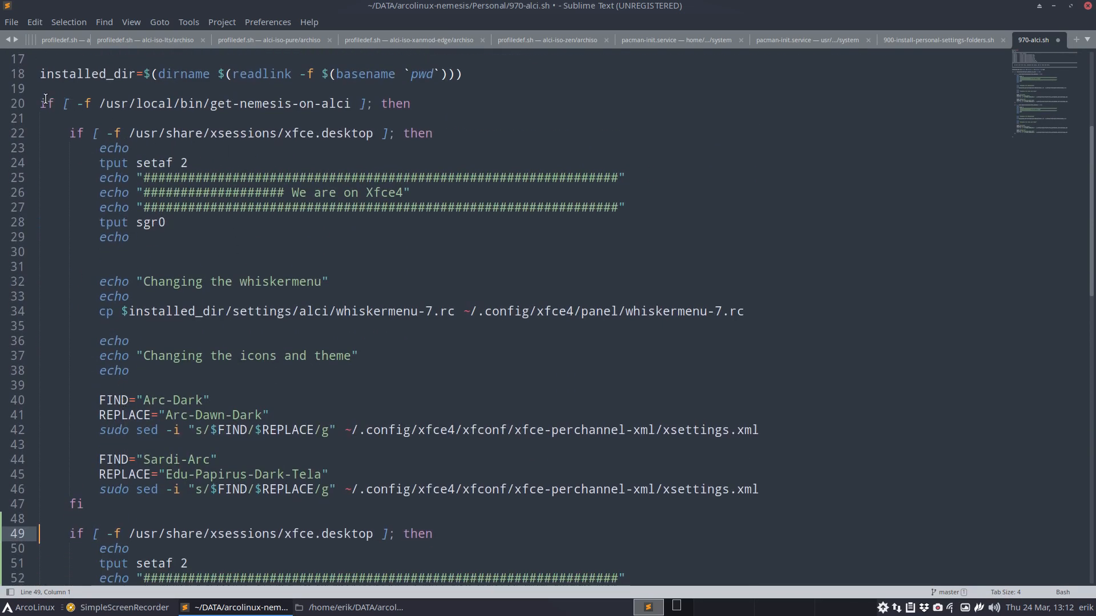
{"action": "scroll", "coordinate": [45, 214], "scroll_direction": "down", "scroll_amount": 8}
{"action": "scroll", "coordinate": [45, 257], "scroll_direction": "down", "scroll_amount": 5}
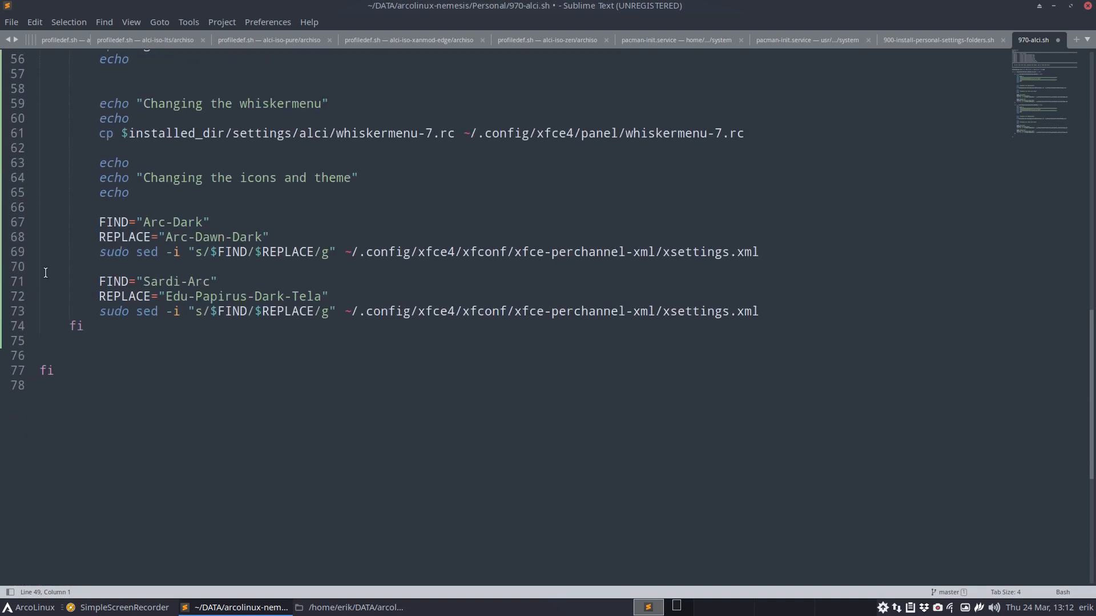
{"action": "scroll", "coordinate": [45, 272], "scroll_direction": "up", "scroll_amount": 4}
{"action": "scroll", "coordinate": [45, 273], "scroll_direction": "down", "scroll_amount": 2}
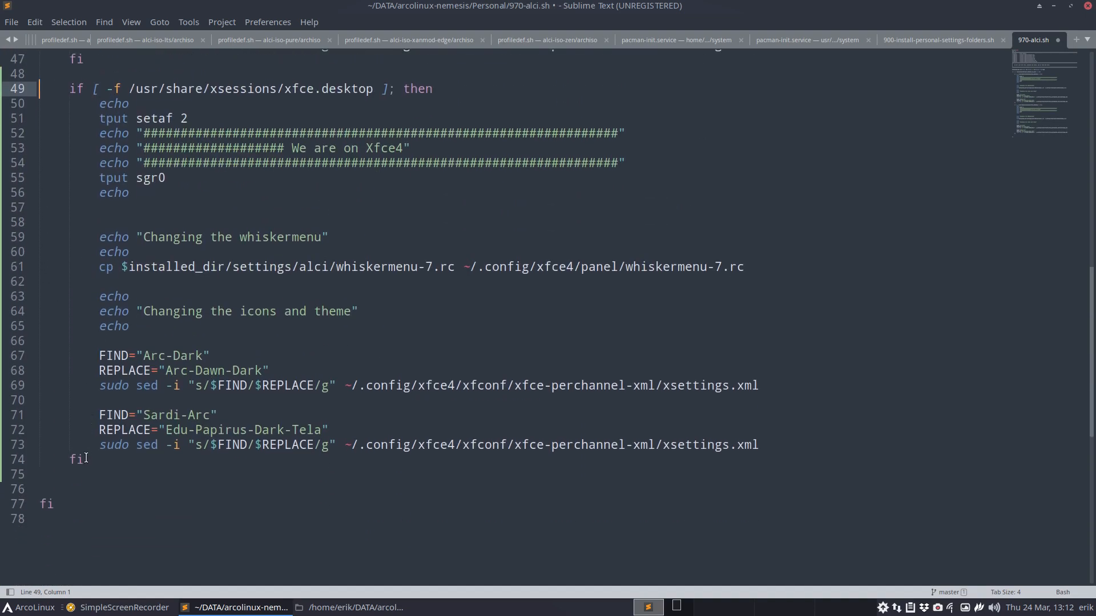
{"action": "scroll", "coordinate": [48, 265], "scroll_direction": "up", "scroll_amount": 3}
{"action": "scroll", "coordinate": [47, 257], "scroll_direction": "up", "scroll_amount": 3}
{"action": "scroll", "coordinate": [50, 235], "scroll_direction": "up", "scroll_amount": 3}
{"action": "scroll", "coordinate": [52, 236], "scroll_direction": "up", "scroll_amount": 3}
{"action": "scroll", "coordinate": [51, 235], "scroll_direction": "up", "scroll_amount": 2}
{"action": "scroll", "coordinate": [52, 236], "scroll_direction": "down", "scroll_amount": 4}
{"action": "scroll", "coordinate": [51, 235], "scroll_direction": "down", "scroll_amount": 3}
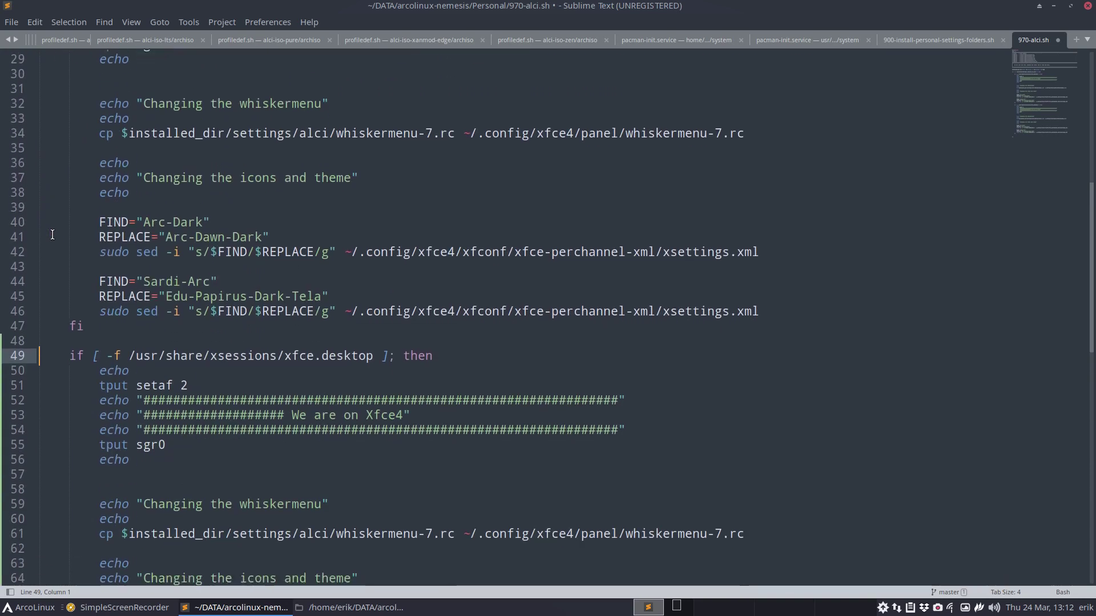
- Replace xfce with cinnamon in the desktop test and Xfce4 with Cinnamon in the banner, then save
{"action": "double_click", "coordinate": [304, 355]}
{"action": "type", "text": "cinnamon"}
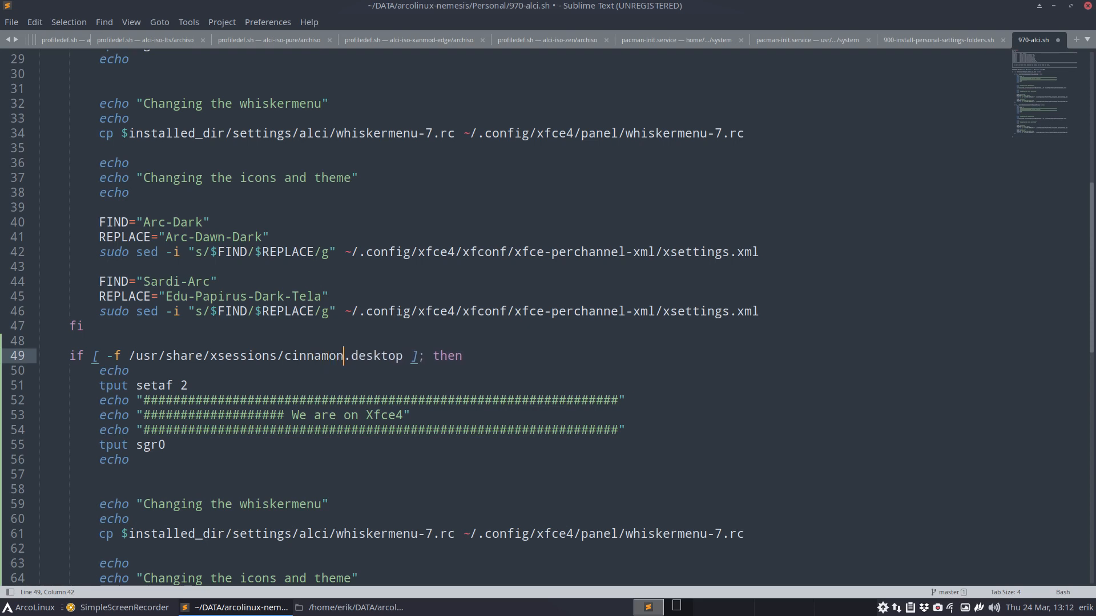
{"action": "double_click", "coordinate": [386, 415]}
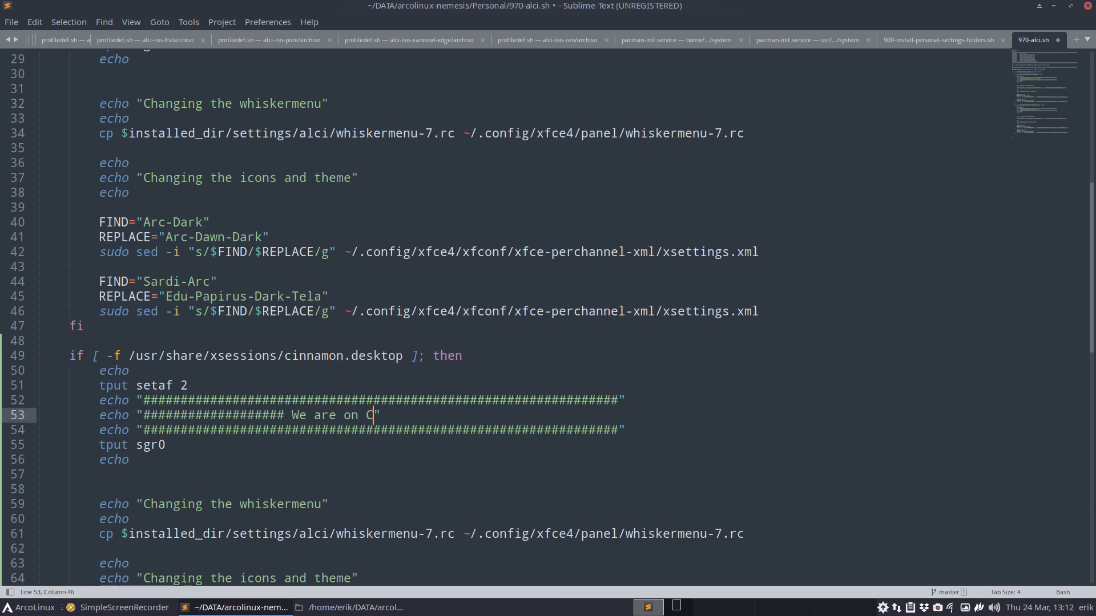
{"action": "type", "text": "Cinnamon"}
{"action": "key", "text": "ctrl+s"}
{"action": "scroll", "coordinate": [325, 292], "scroll_direction": "down", "scroll_amount": 5}
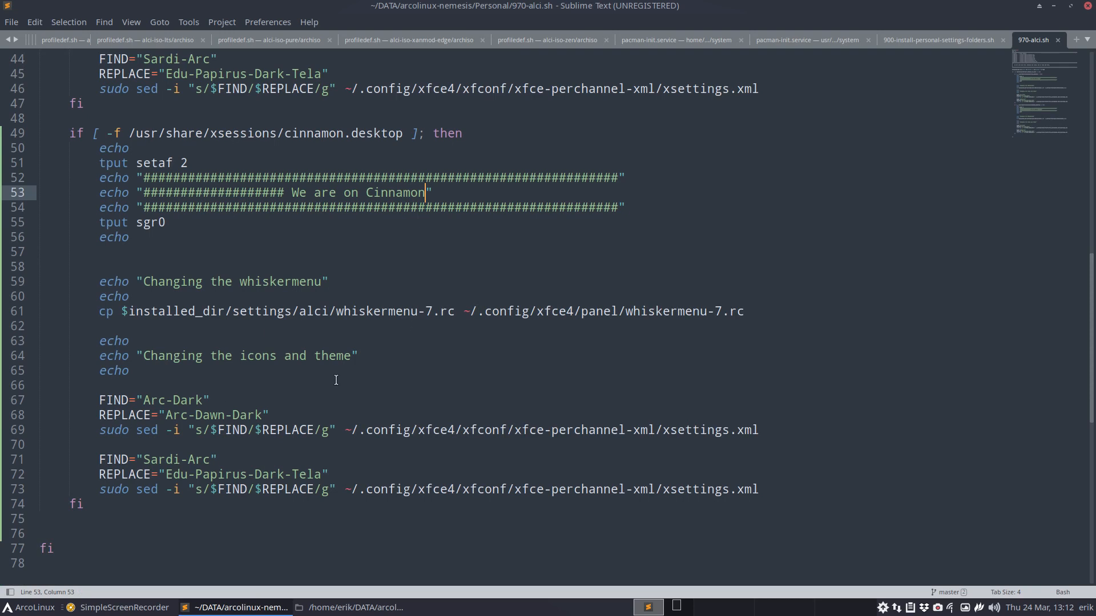
- Rewrite the cp line to copy settings/cinnamon/user into ~/.config/dconf/user
{"action": "left_click_drag", "start_coordinate": [782, 489], "coordinate": [32, 282]}
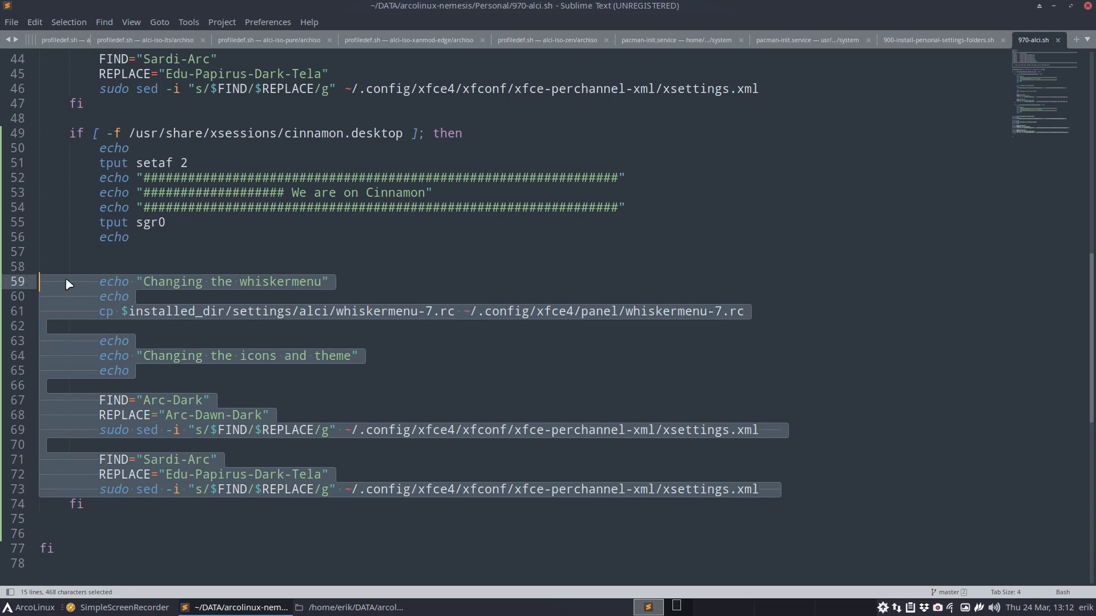
{"action": "left_click", "coordinate": [101, 282]}
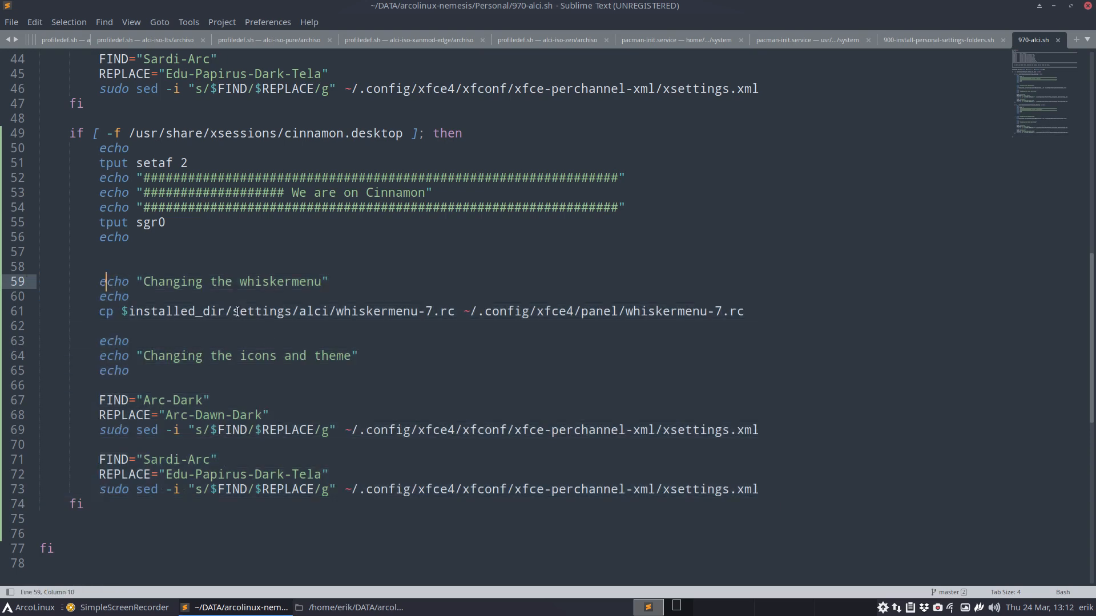
{"action": "double_click", "coordinate": [303, 311]}
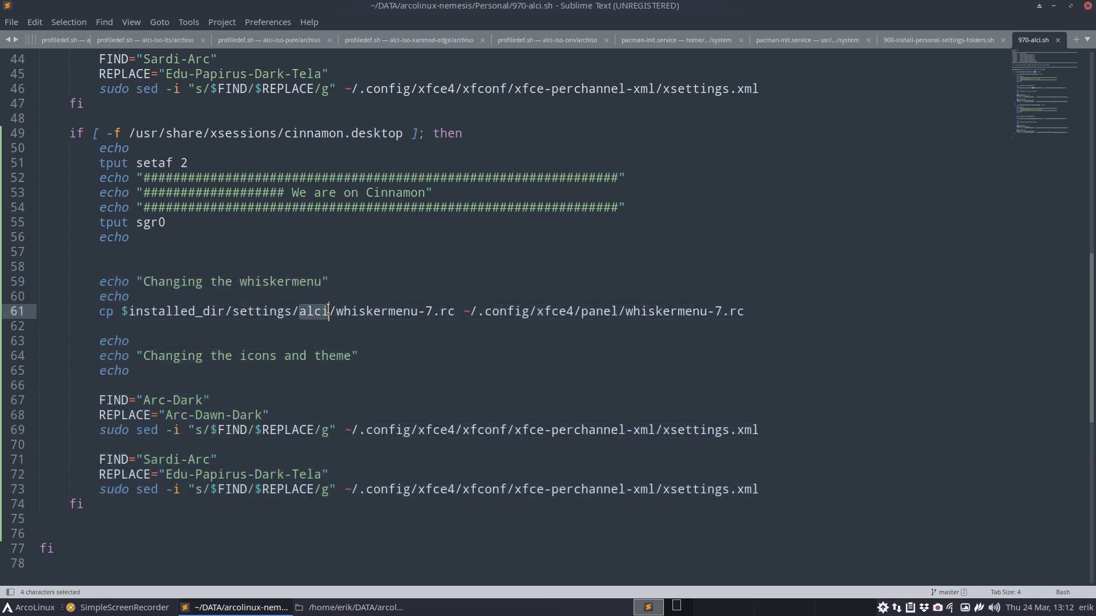
{"action": "type", "text": "cinnamon"}
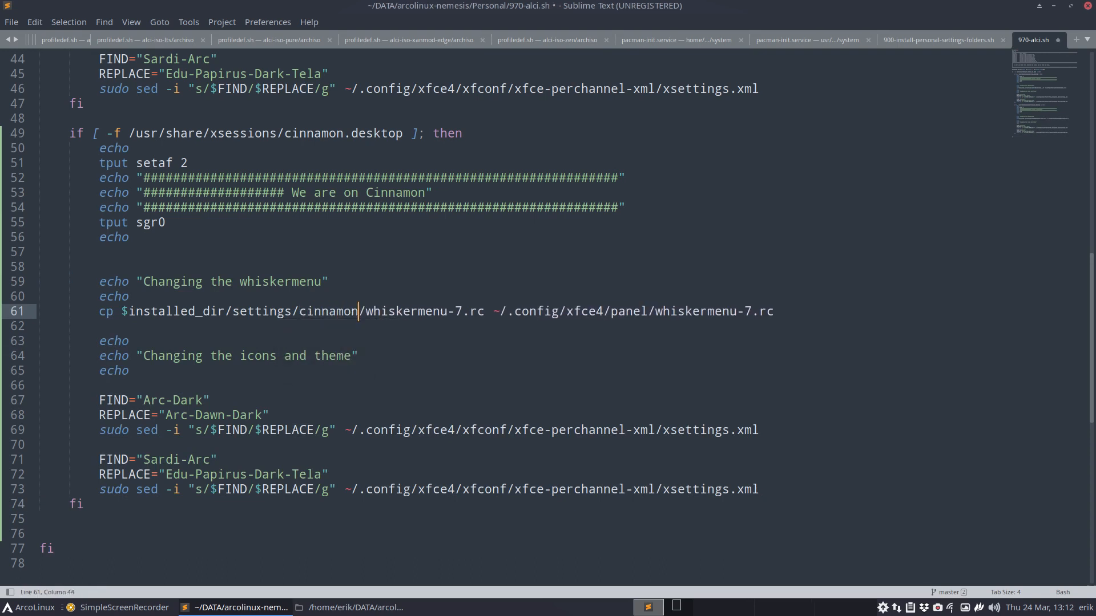
{"action": "left_click_drag", "start_coordinate": [363, 311], "coordinate": [485, 311]}
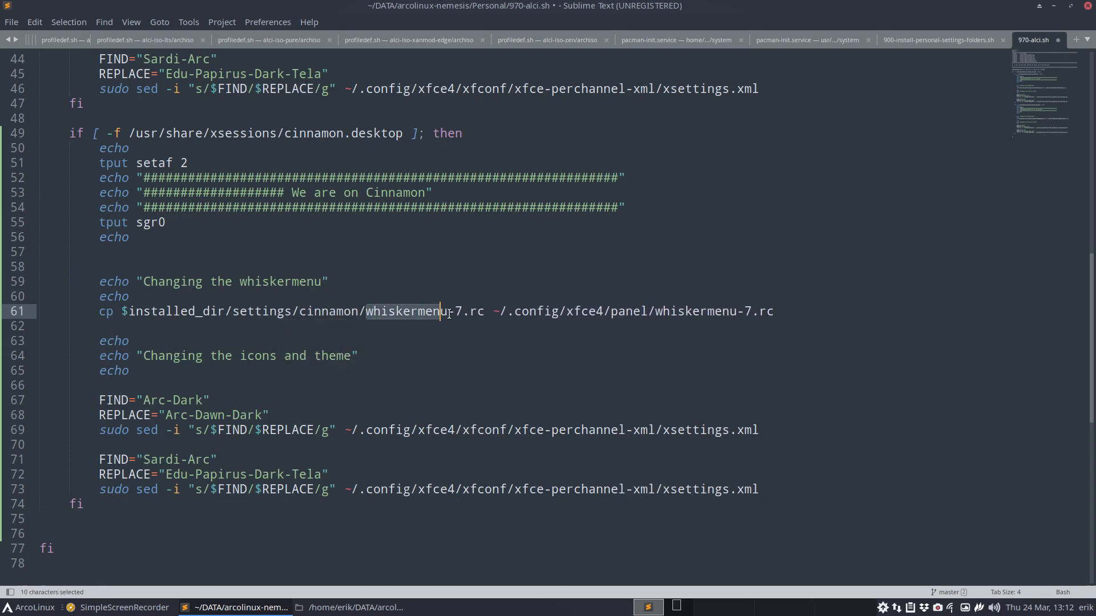
{"action": "type", "text": "user"}
{"action": "left_click_drag", "start_coordinate": [477, 310], "coordinate": [685, 311]}
{"action": "type", "text": "dconf/user"}
{"action": "key", "text": "BackSpace"}
{"action": "type", "text": "r"}
- Delete the surplus icons/theme lines and blank lines around the Cinnamon block, then save
{"action": "left_click_drag", "start_coordinate": [773, 489], "coordinate": [47, 351]}
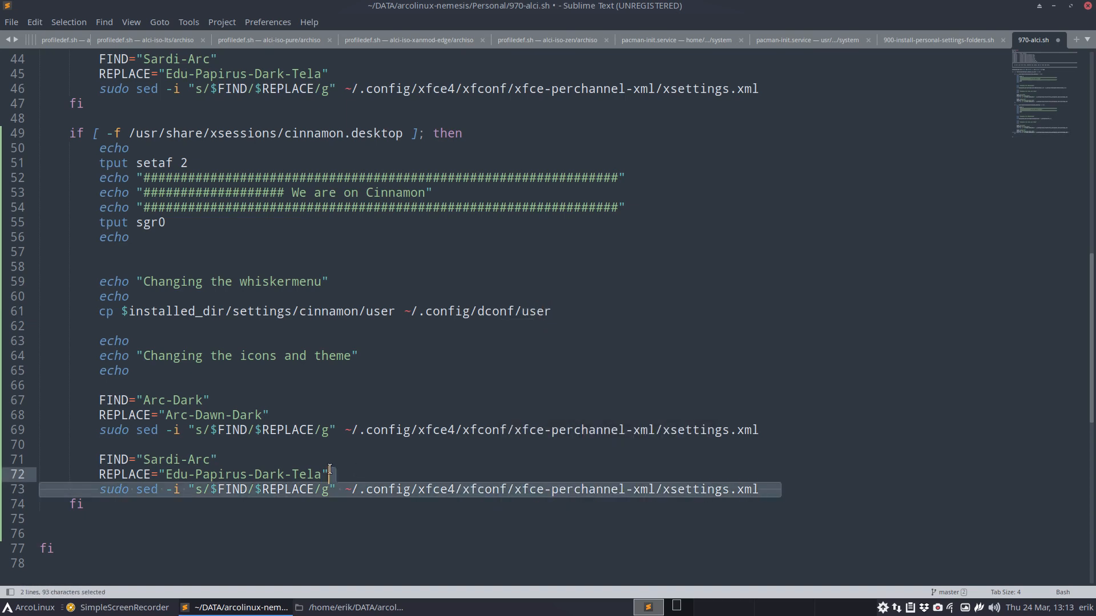
{"action": "key", "text": "Delete"}
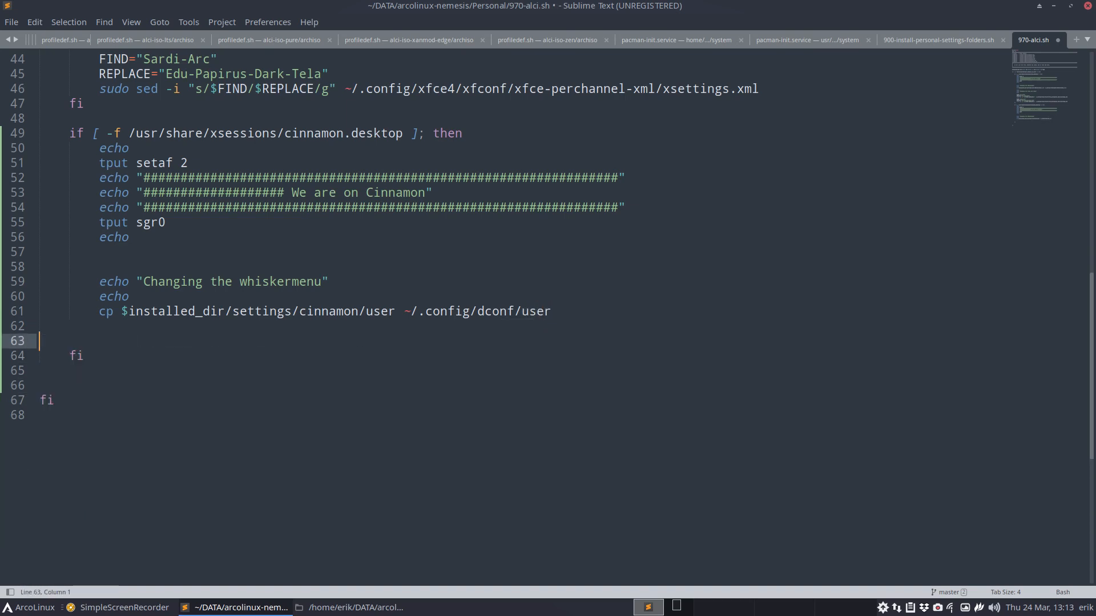
{"action": "key", "text": "BackSpace"}
{"action": "key", "text": "BackSpace"}
{"action": "key", "text": "BackSpace"}
{"action": "key", "text": "BackSpace"}
{"action": "key", "text": "Up"}
{"action": "key", "text": "Up"}
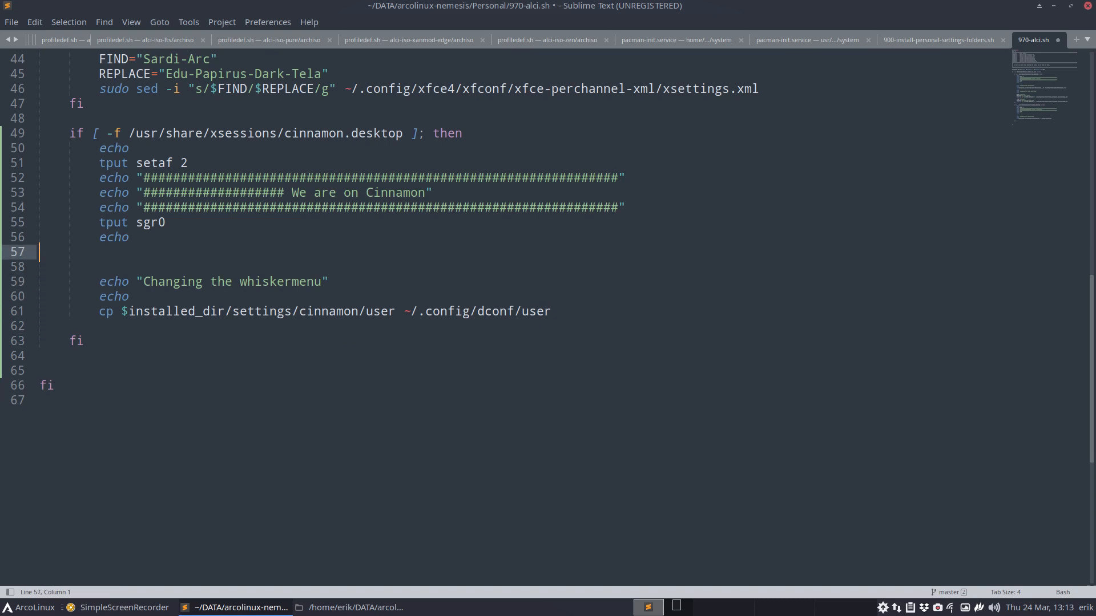
{"action": "key", "text": "BackSpace"}
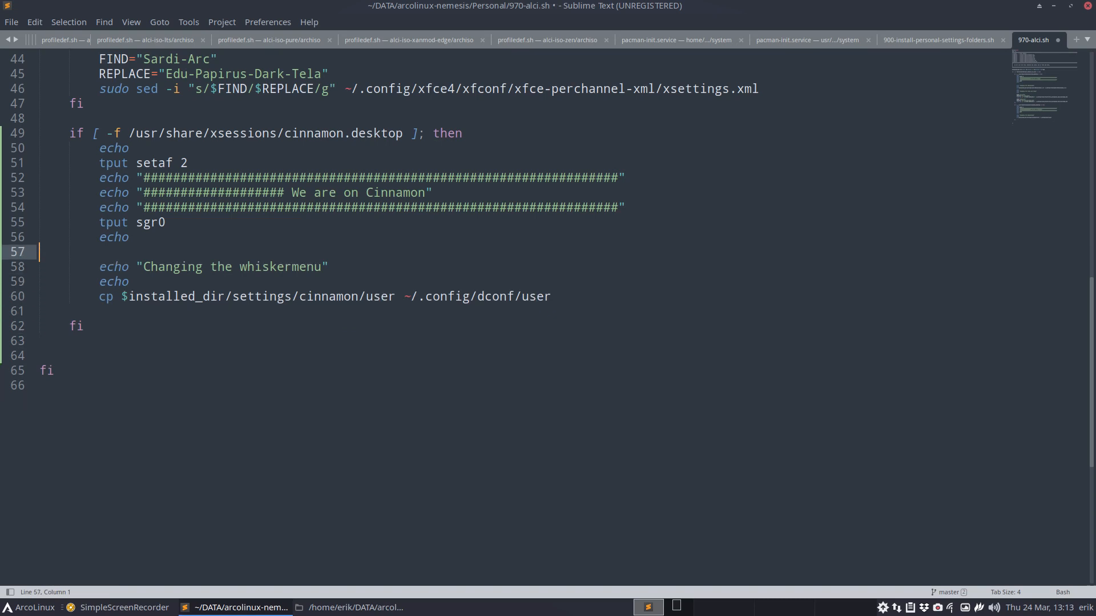
{"action": "key", "text": "Down"}
{"action": "key", "text": "Down"}
{"action": "key", "text": "Down"}
{"action": "key", "text": "Down"}
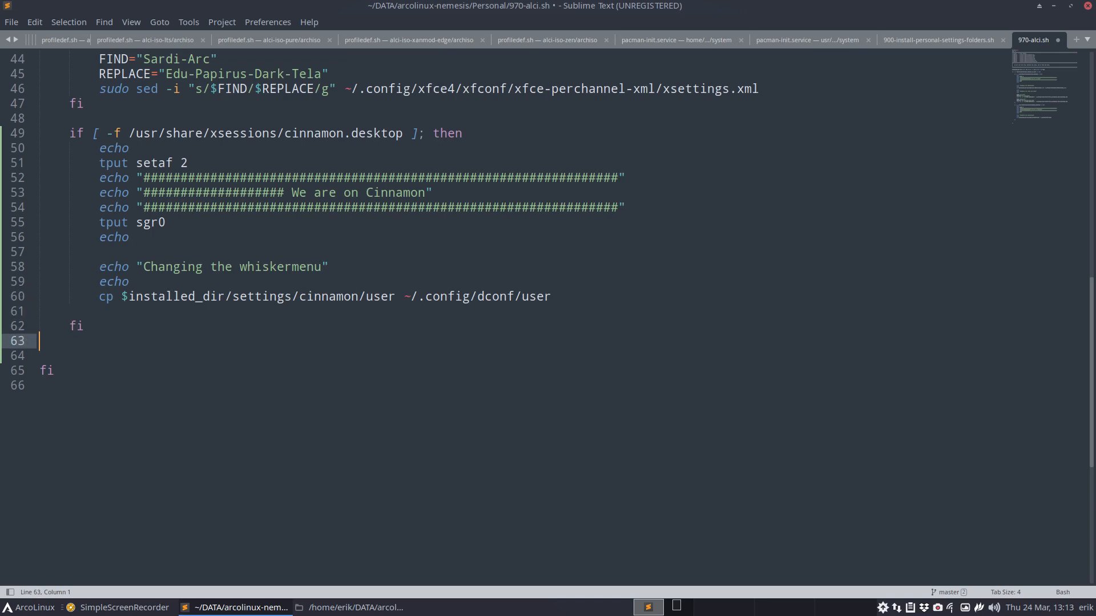
{"action": "key", "text": "Down"}
{"action": "key", "text": "Down"}
{"action": "key", "text": "BackSpace"}
{"action": "key", "text": "ctrl+s"}
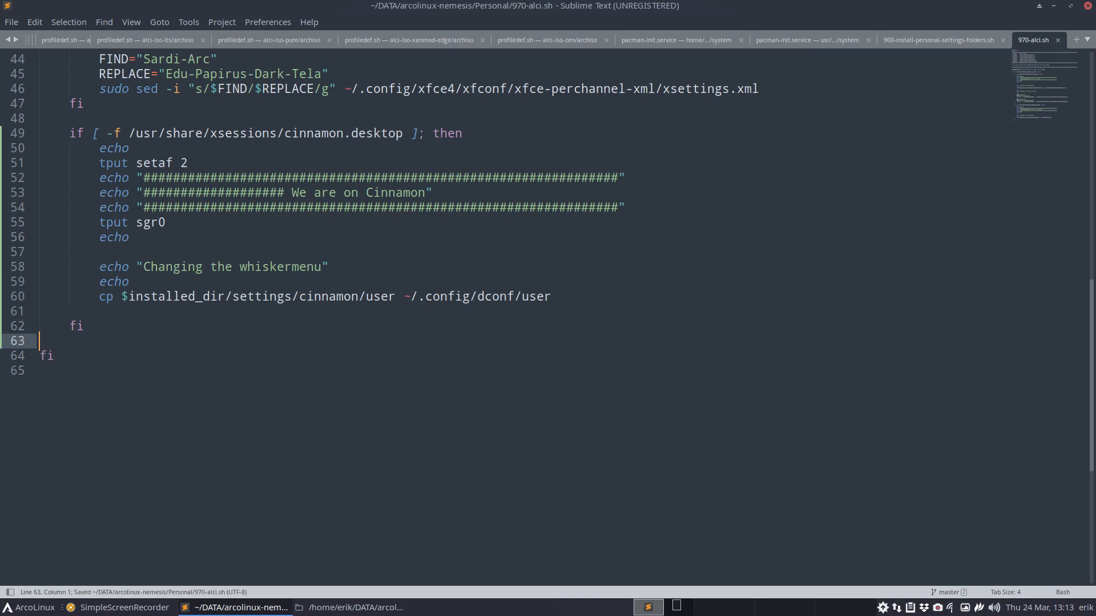
{"action": "scroll", "coordinate": [548, 309], "scroll_direction": "up", "scroll_amount": 3}
{"action": "scroll", "coordinate": [548, 308], "scroll_direction": "up", "scroll_amount": 3}
{"action": "scroll", "coordinate": [196, 453], "scroll_direction": "up", "scroll_amount": 6}
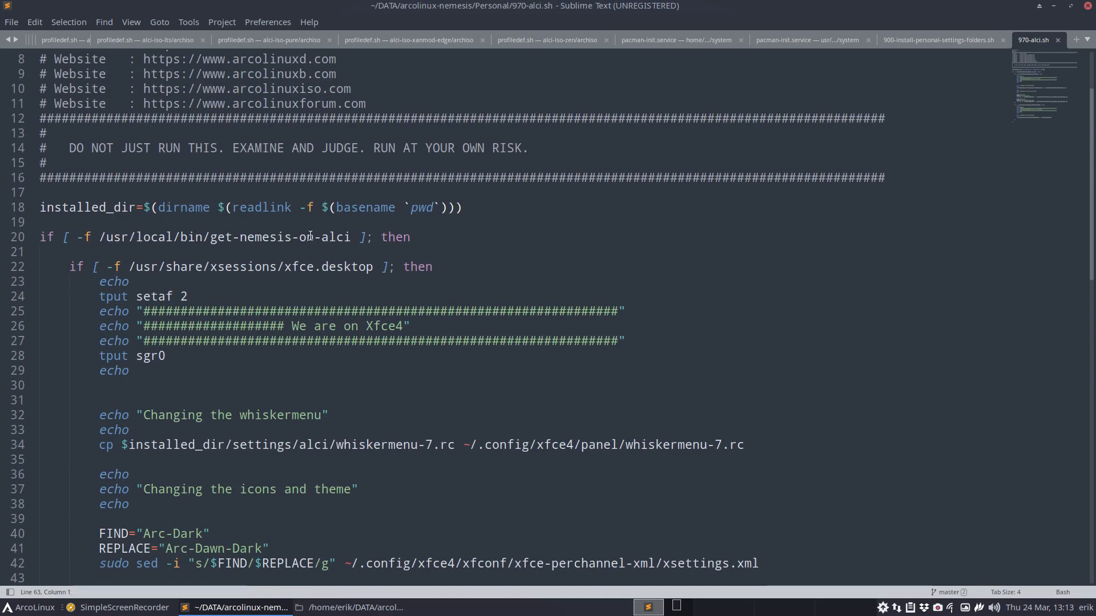
- Change whiskermenu in the Cinnamon echo to read "Changing the icons and theme" and save
{"action": "left_click_drag", "start_coordinate": [305, 238], "coordinate": [352, 238]}
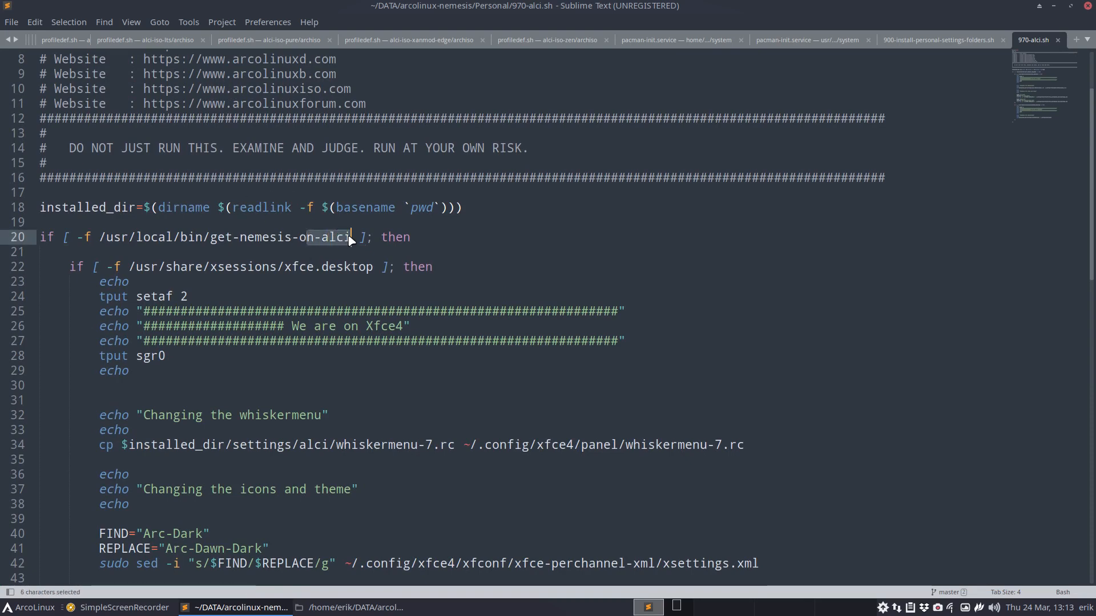
{"action": "scroll", "coordinate": [351, 238], "scroll_direction": "down", "scroll_amount": 2}
{"action": "left_click_drag", "start_coordinate": [258, 177], "coordinate": [323, 178]}
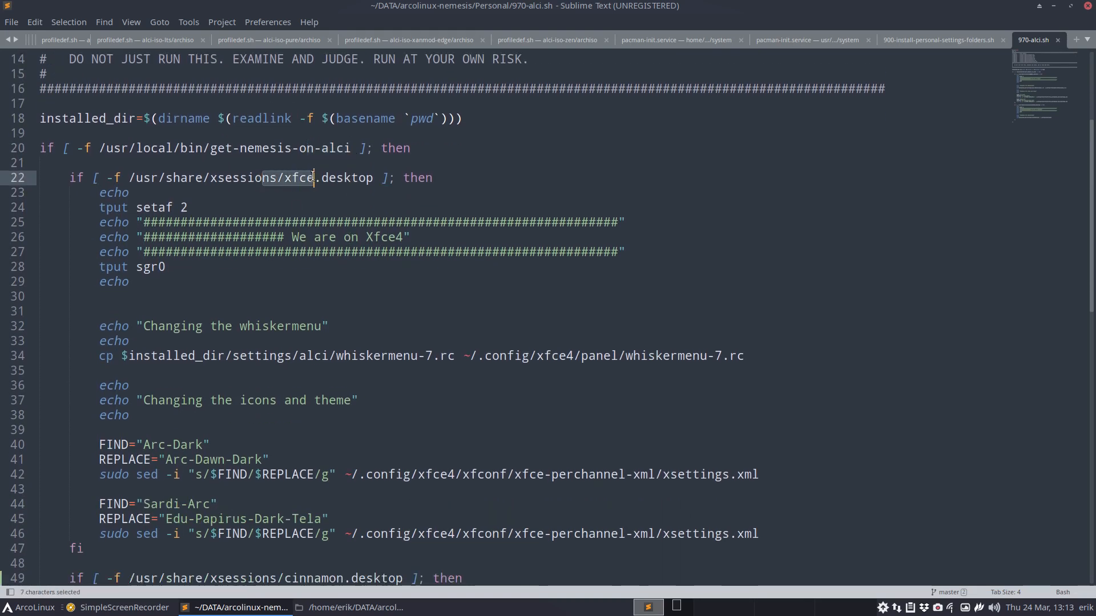
{"action": "scroll", "coordinate": [323, 178], "scroll_direction": "down", "scroll_amount": 5}
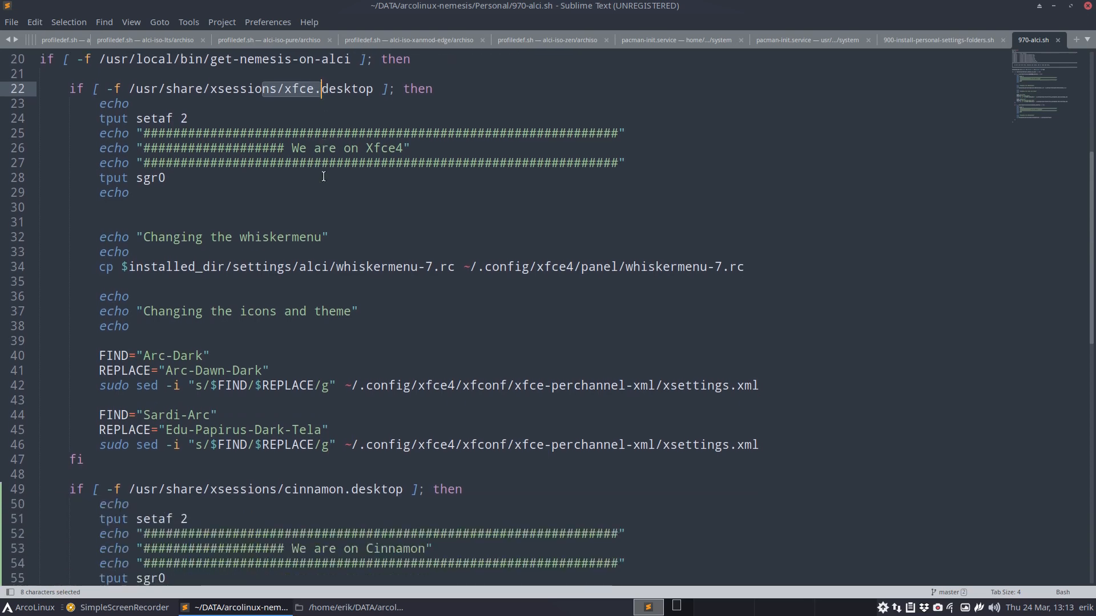
{"action": "scroll", "coordinate": [323, 178], "scroll_direction": "down", "scroll_amount": 2}
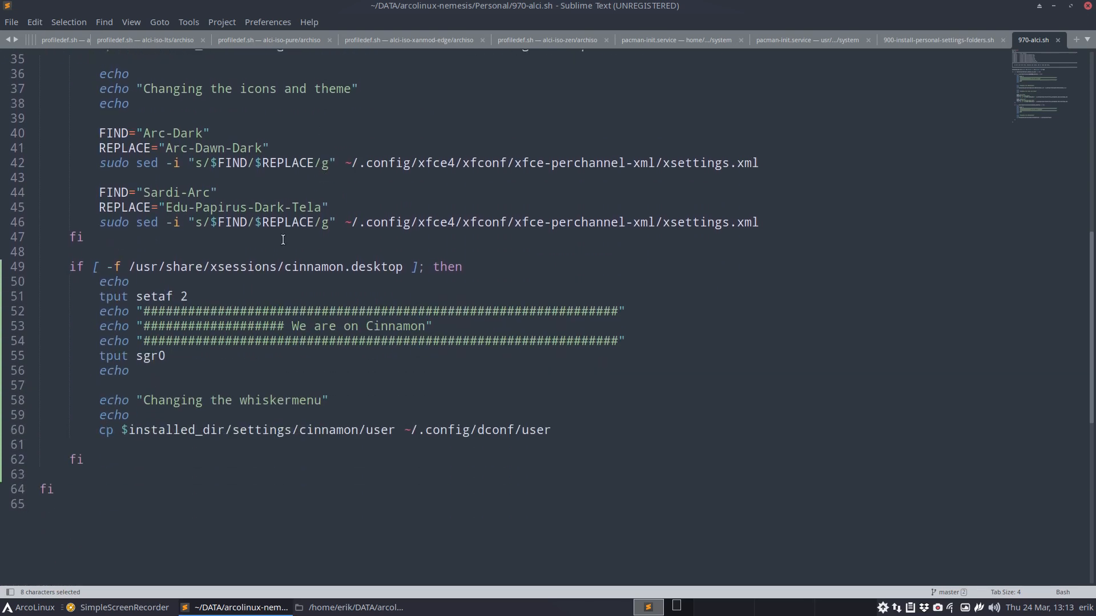
{"action": "scroll", "coordinate": [289, 178], "scroll_direction": "down", "scroll_amount": 2}
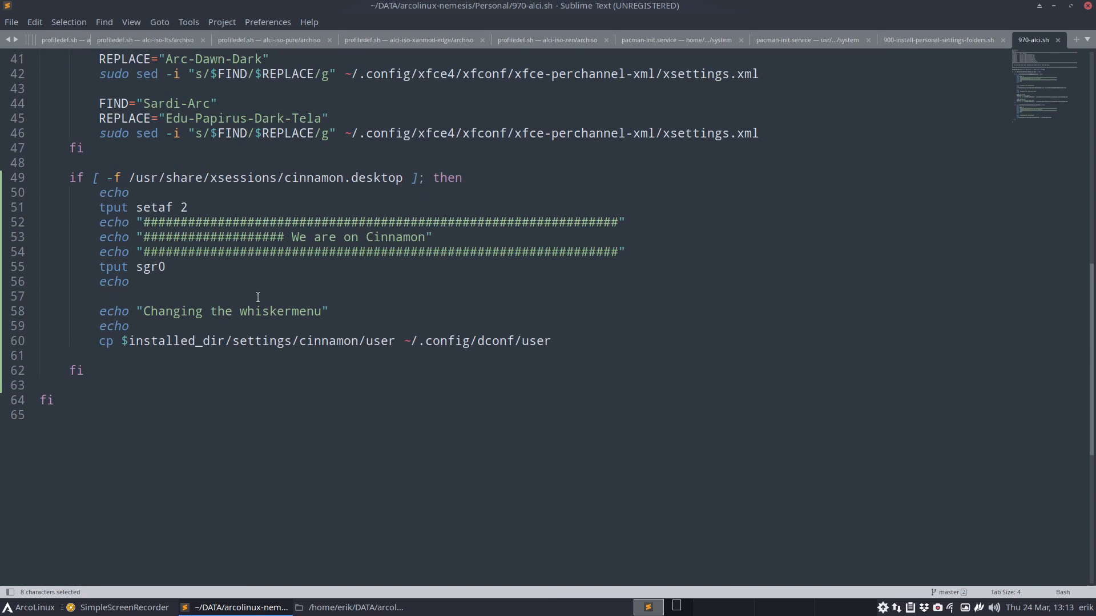
{"action": "left_click_drag", "start_coordinate": [239, 312], "coordinate": [321, 312]}
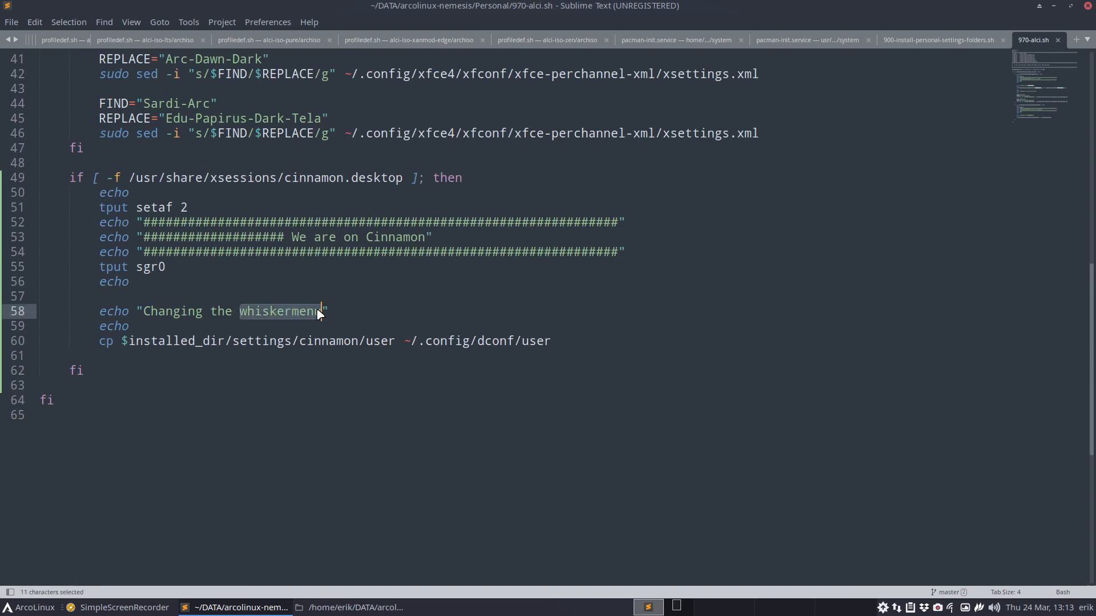
{"action": "type", "text": "icons and theme"}
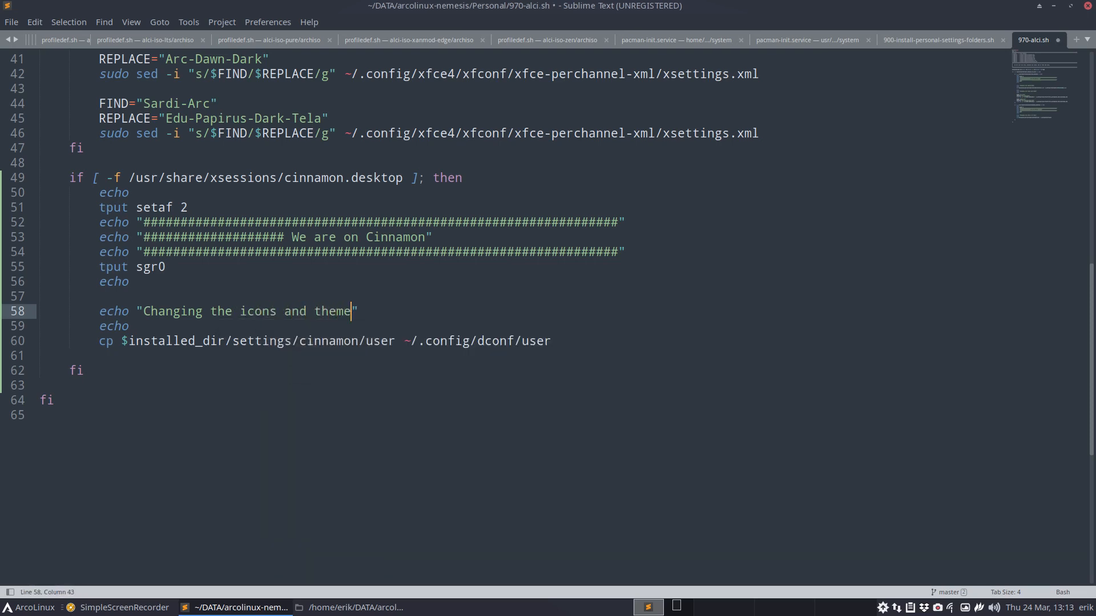
{"action": "key", "text": "ctrl+s"}
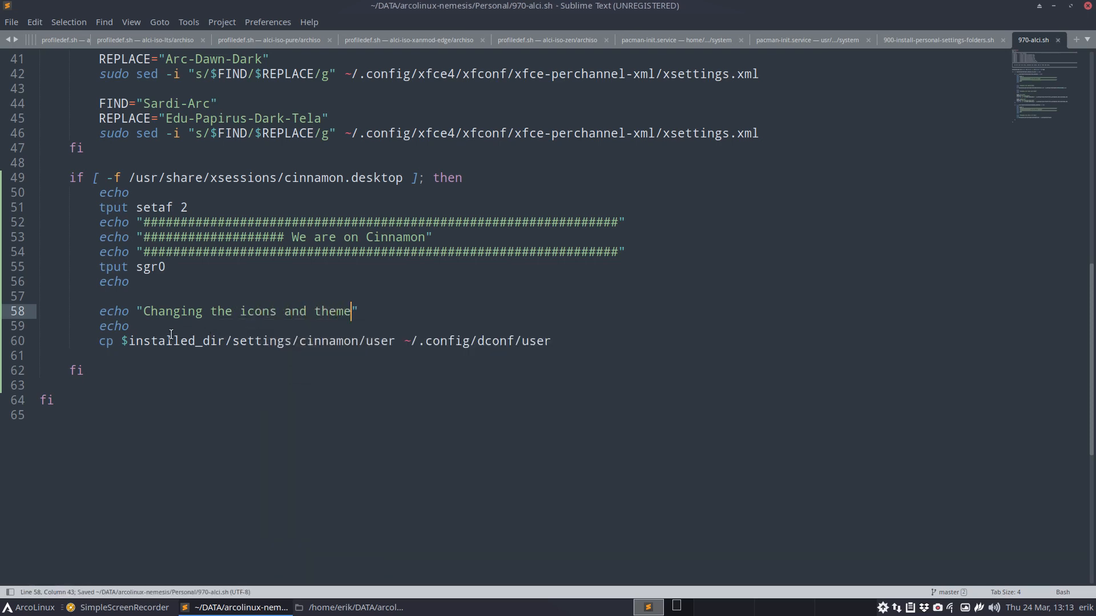
{"action": "left_click_drag", "start_coordinate": [129, 340], "coordinate": [173, 340]}
{"action": "scroll", "coordinate": [171, 342], "scroll_direction": "up", "scroll_amount": 1}
{"action": "scroll", "coordinate": [172, 341], "scroll_direction": "up", "scroll_amount": 5}
{"action": "scroll", "coordinate": [180, 301], "scroll_direction": "up", "scroll_amount": 5}
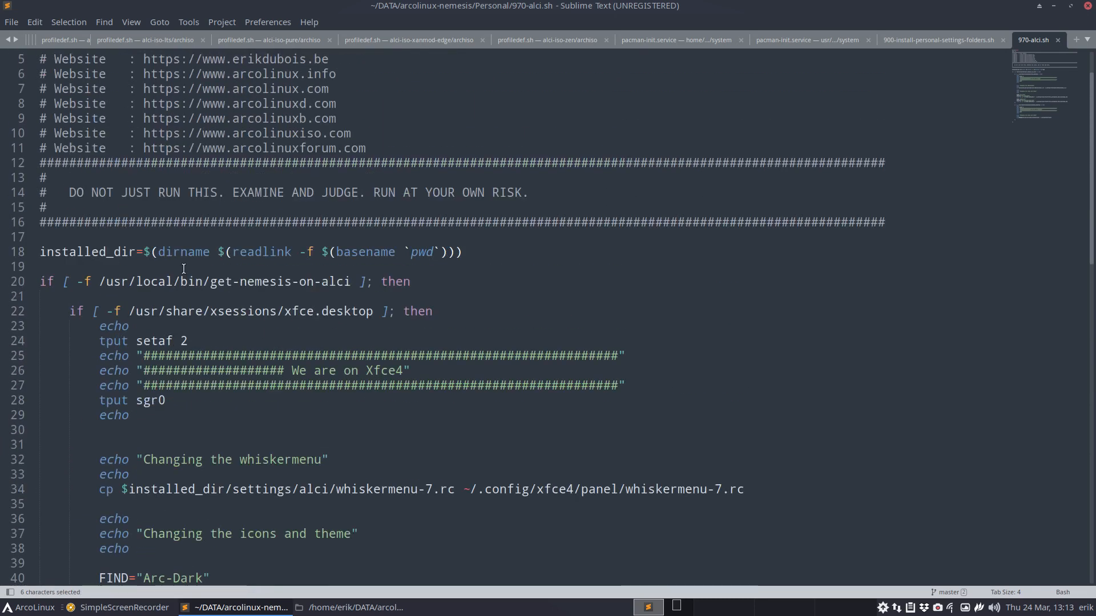
{"action": "scroll", "coordinate": [334, 247], "scroll_direction": "down", "scroll_amount": 5}
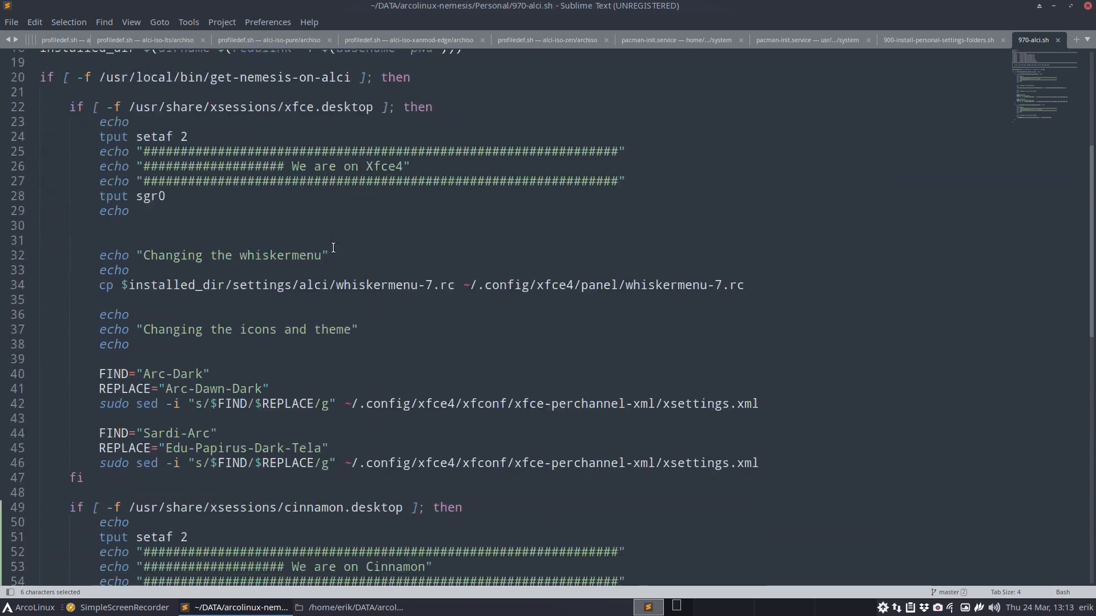
{"action": "scroll", "coordinate": [334, 247], "scroll_direction": "down", "scroll_amount": 5}
{"action": "scroll", "coordinate": [333, 247], "scroll_direction": "down", "scroll_amount": 8}
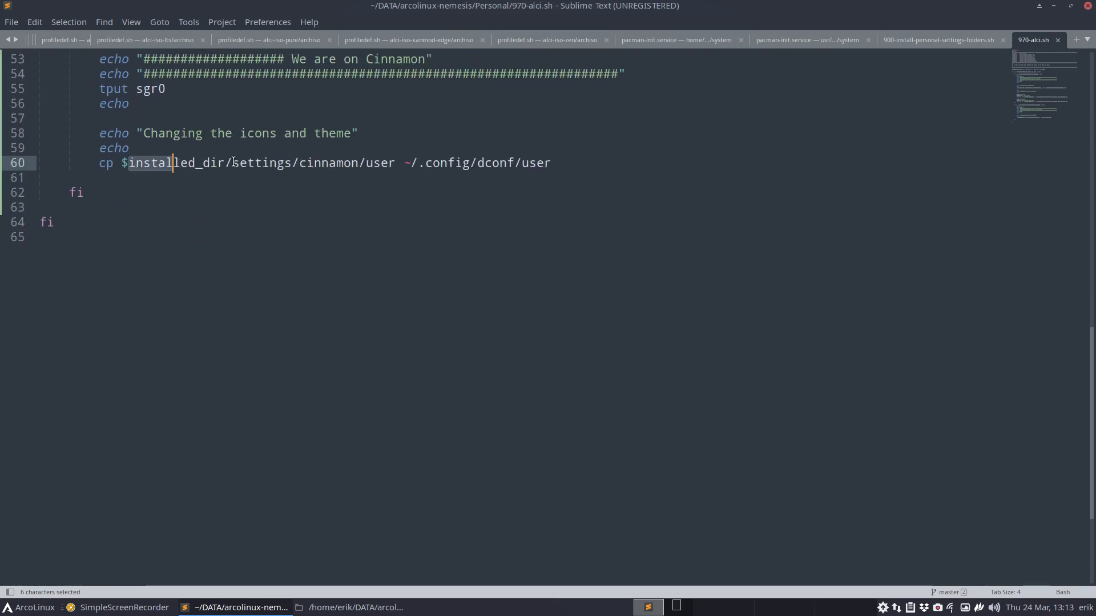
- Check the settings folder in the cp path, then unmaximize Sublime Text to reveal the file manager
{"action": "left_click_drag", "start_coordinate": [233, 163], "coordinate": [288, 165]}
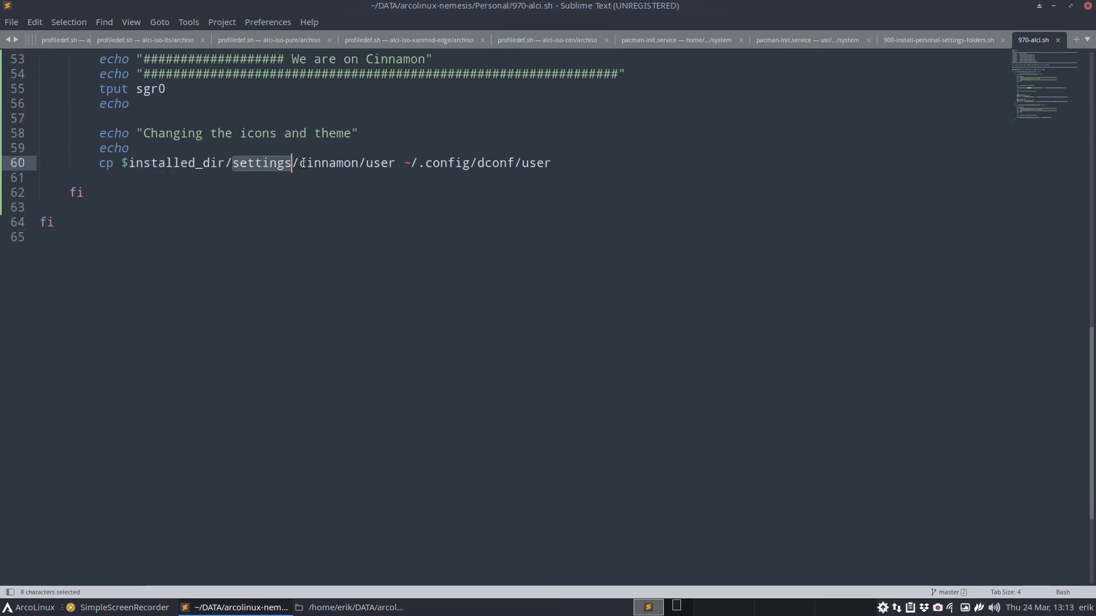
{"action": "left_click", "coordinate": [307, 165]}
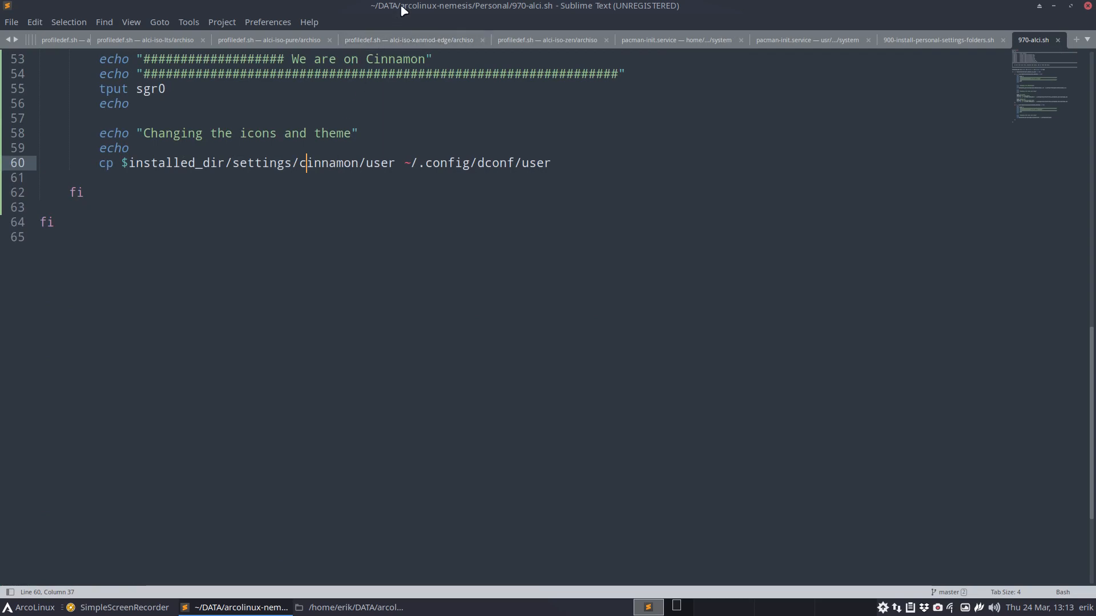
{"action": "left_click_drag", "start_coordinate": [400, 5], "coordinate": [752, 225]}
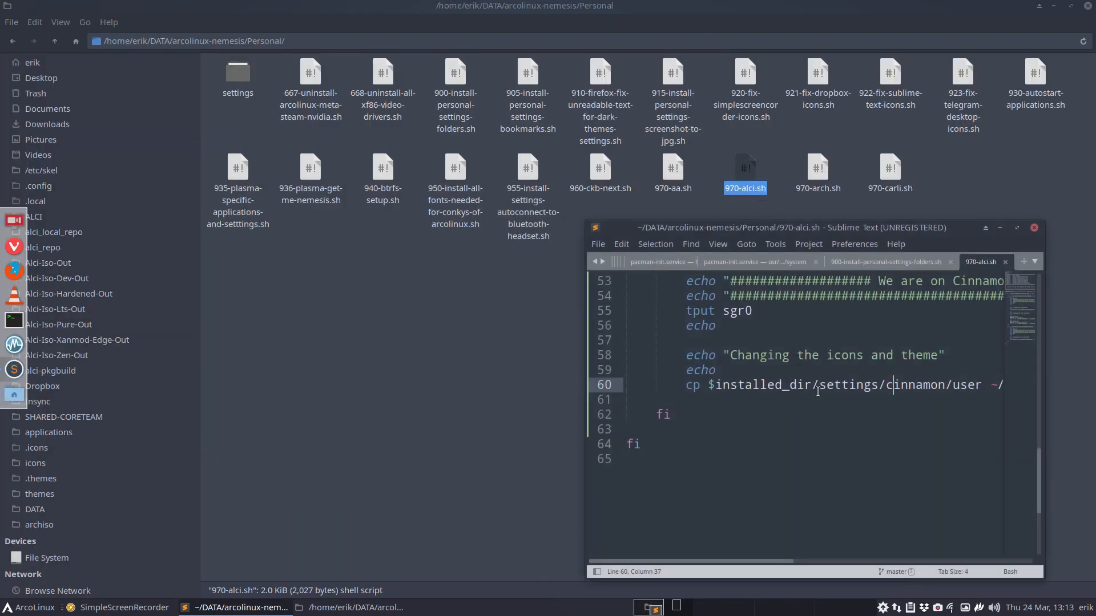
- Browse into Personal/settings/cinnamon to confirm the user file, then maximize Sublime Text again
{"action": "double_click", "coordinate": [236, 81]}
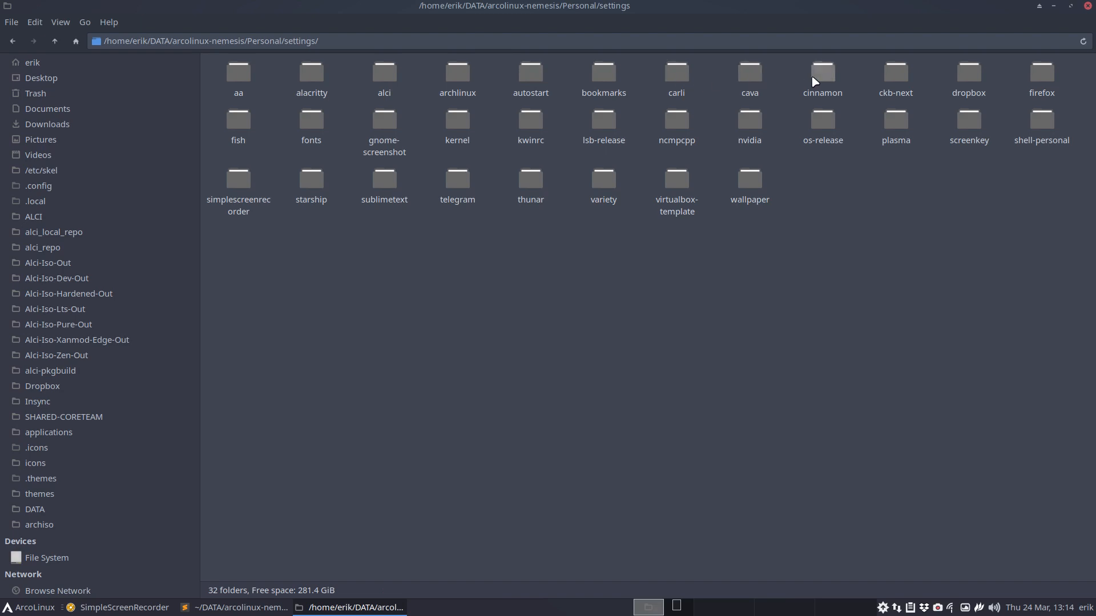
{"action": "double_click", "coordinate": [822, 78]}
{"action": "left_click", "coordinate": [219, 78]}
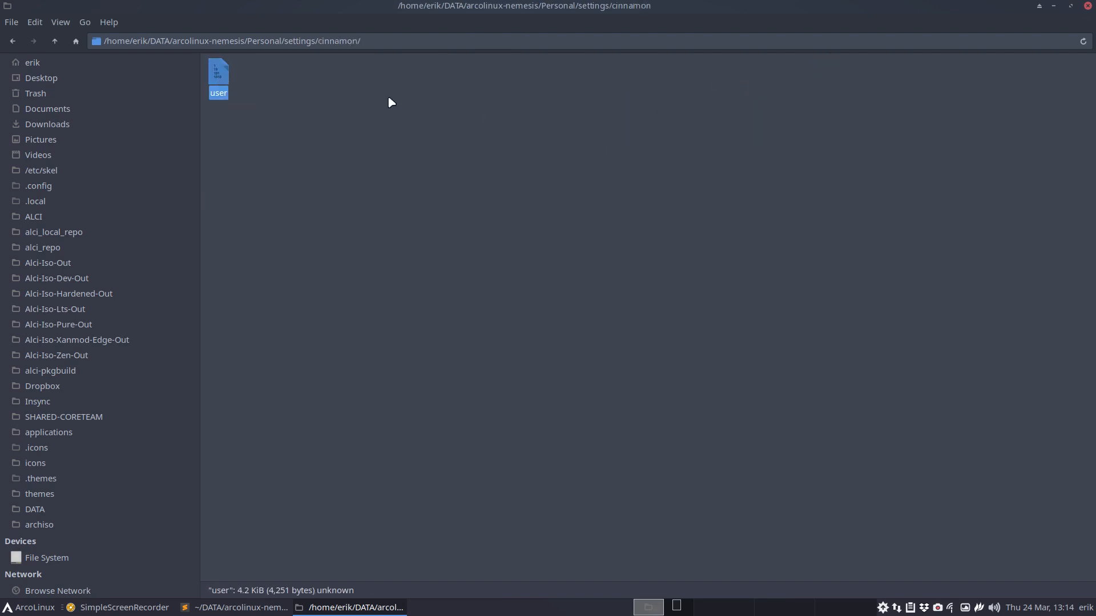
{"action": "double_click", "coordinate": [586, 18]}
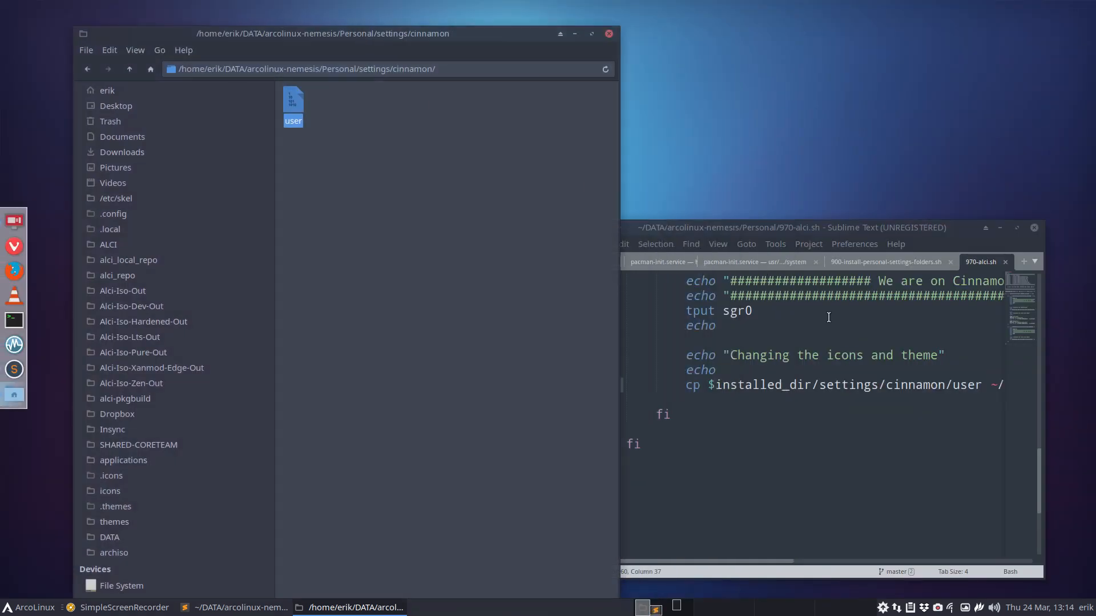
{"action": "double_click", "coordinate": [809, 228]}
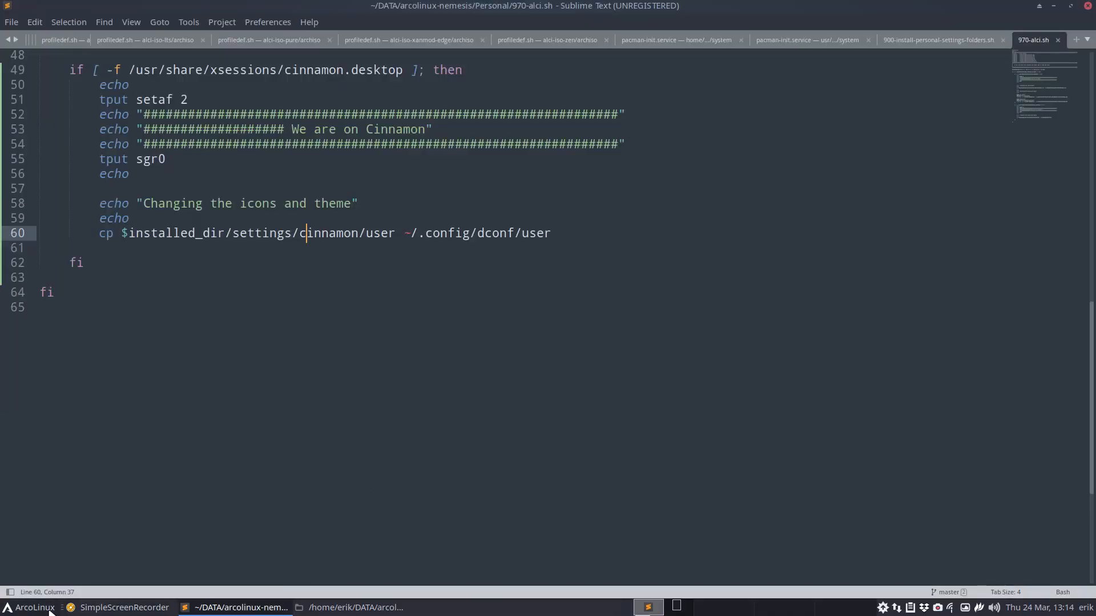
- Dismiss the Whisker menu and switch to VirtualBox Manager with the ALCI ZEN VM selected
{"action": "left_click", "coordinate": [506, 387]}
{"action": "left_click", "coordinate": [30, 608]}
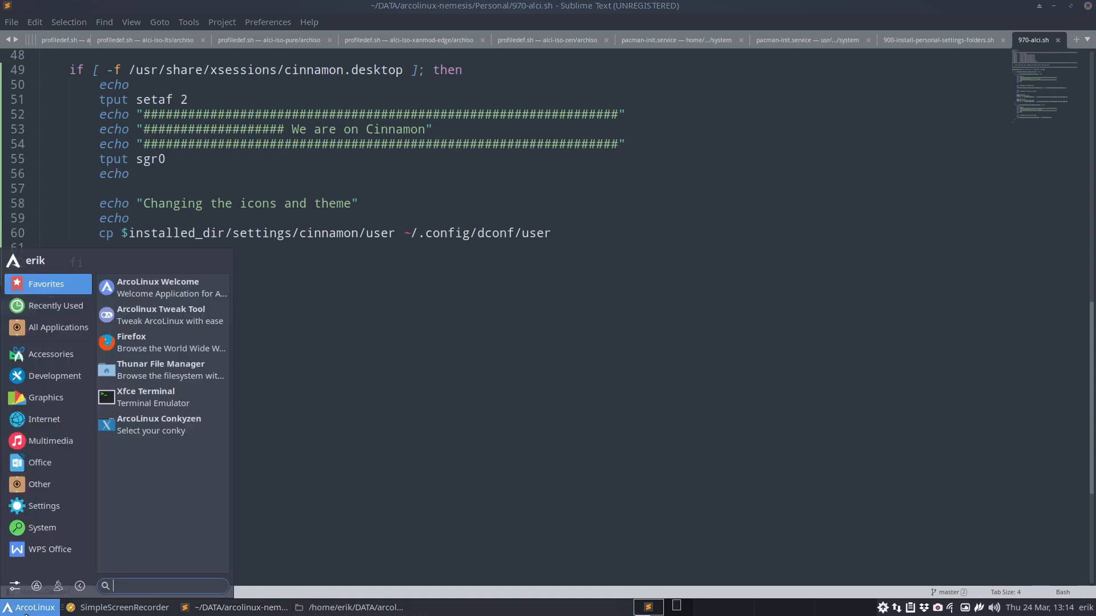
{"action": "left_click", "coordinate": [370, 414]}
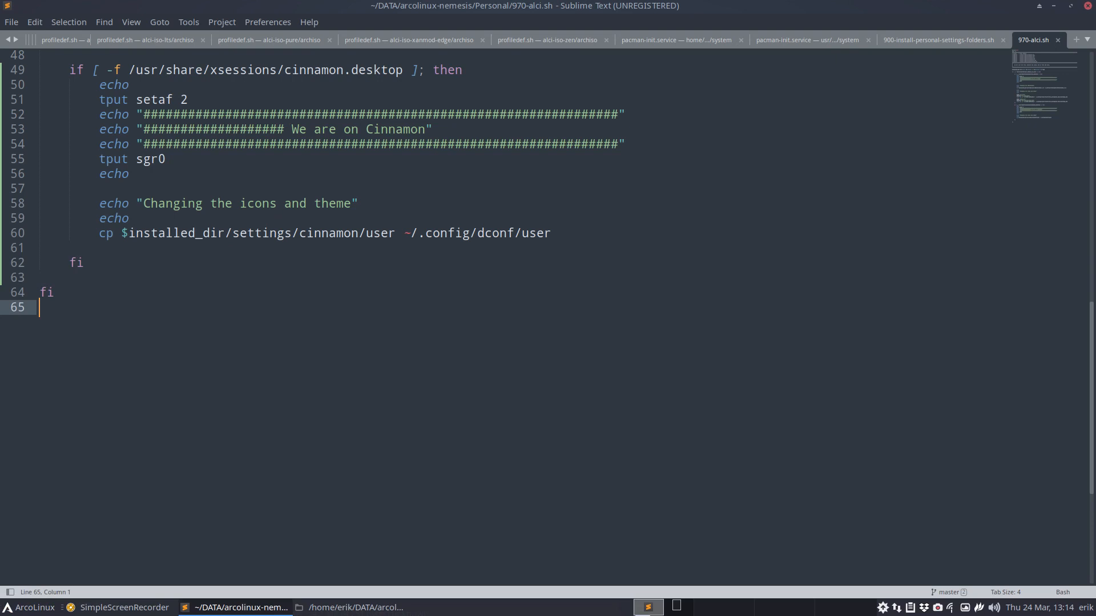
{"action": "key", "text": "super+v"}
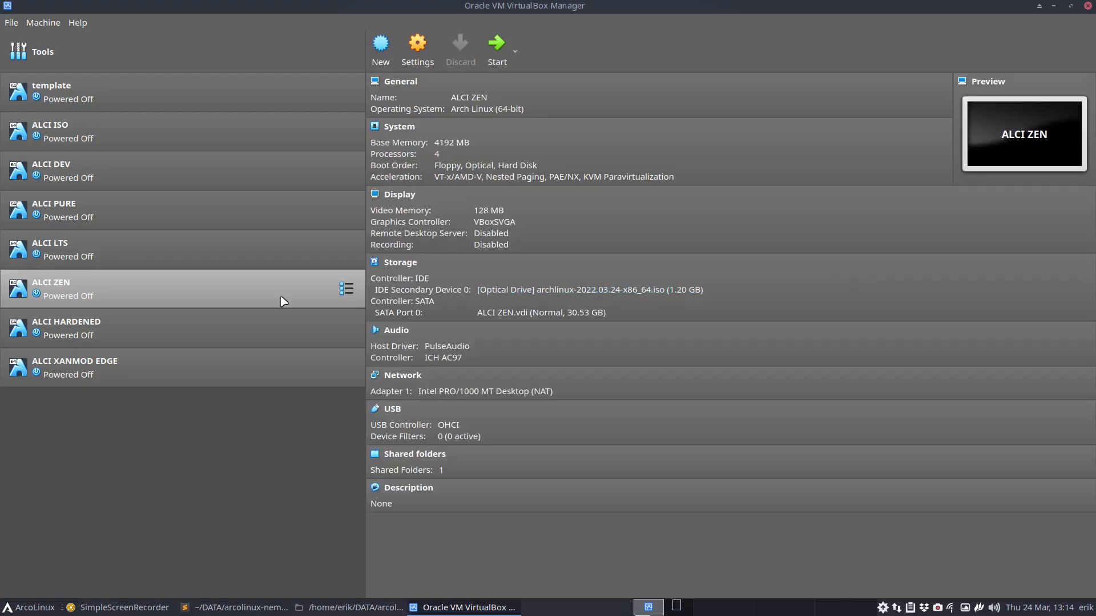